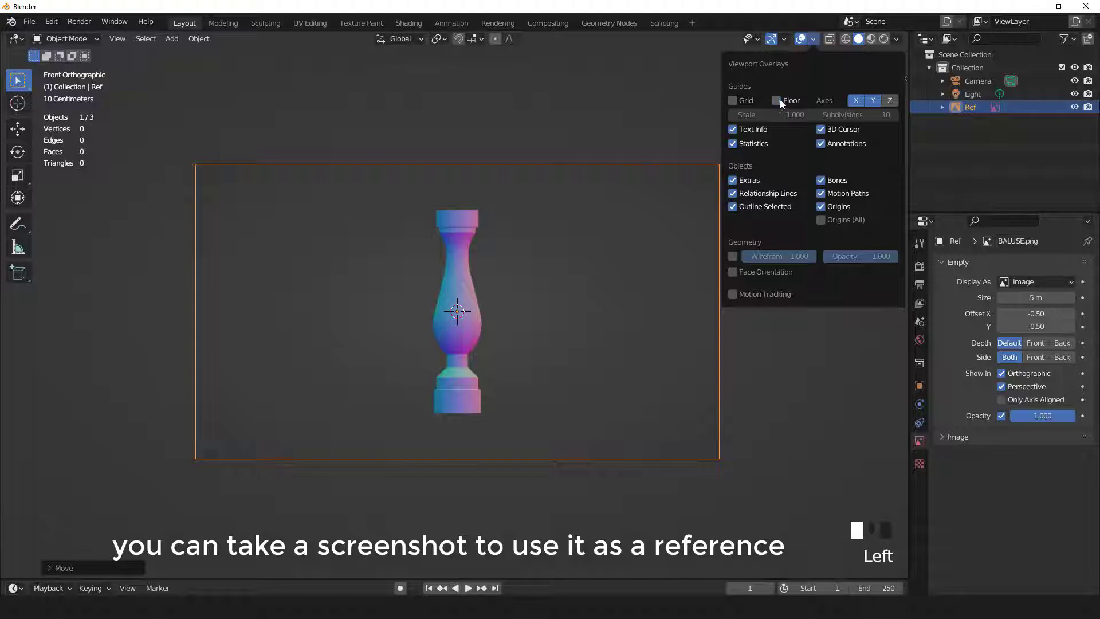
Hide the floor, 3D cursor and origins overlays to inspect the baluster reference image without guides.
{"action": "left_click", "coordinate": [778, 101]}
{"action": "left_click", "coordinate": [821, 114]}
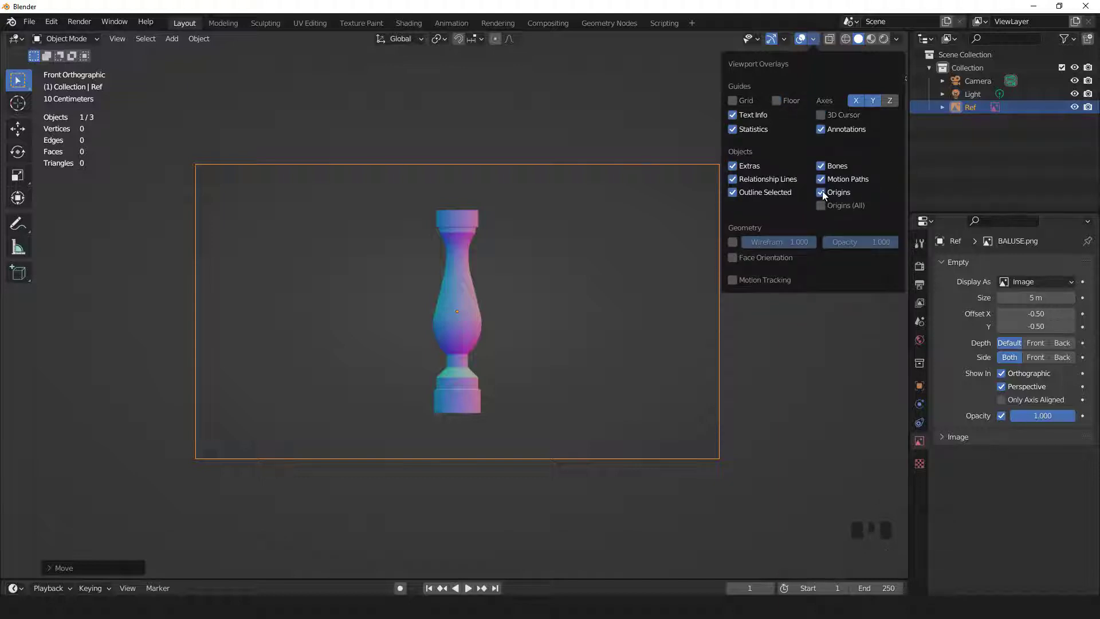
{"action": "scroll", "coordinate": [527, 368], "scroll_direction": "up", "scroll_amount": 2}
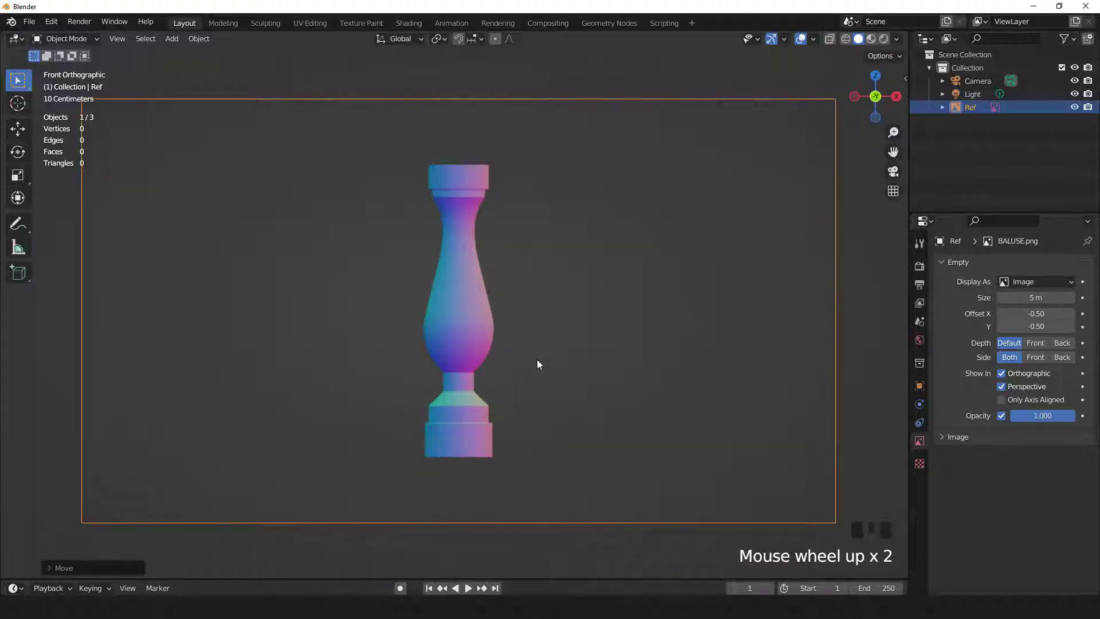
{"action": "scroll", "coordinate": [538, 361], "scroll_direction": "up", "scroll_amount": 1}
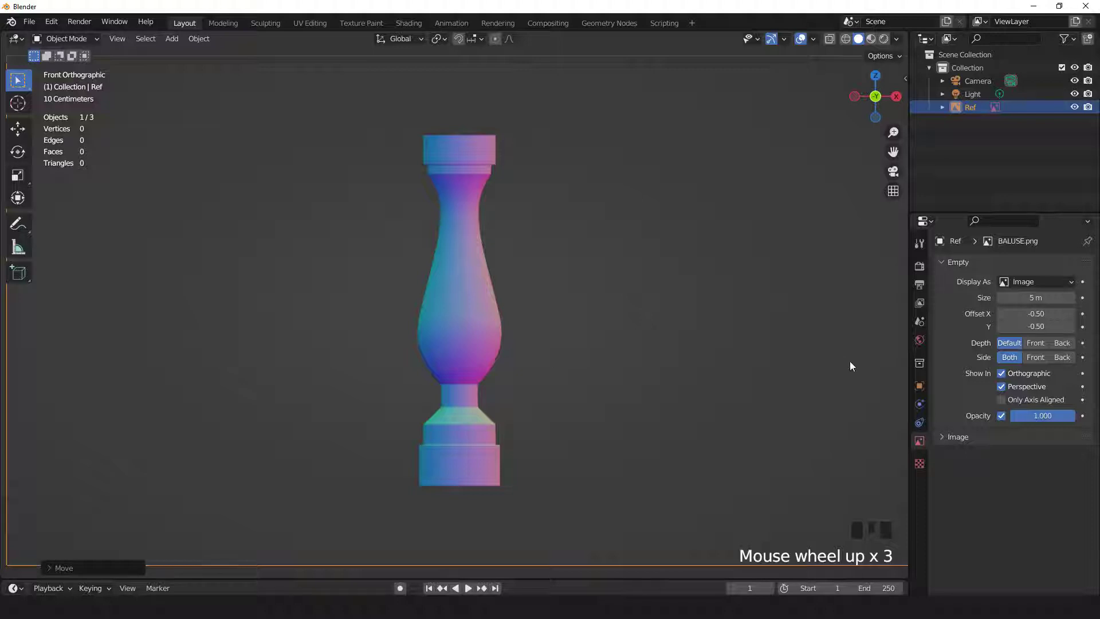
{"action": "scroll", "coordinate": [735, 344], "scroll_direction": "down", "scroll_amount": 3}
Show the grid, floor and 3D cursor overlays in the viewport.
{"action": "left_click", "coordinate": [814, 37]}
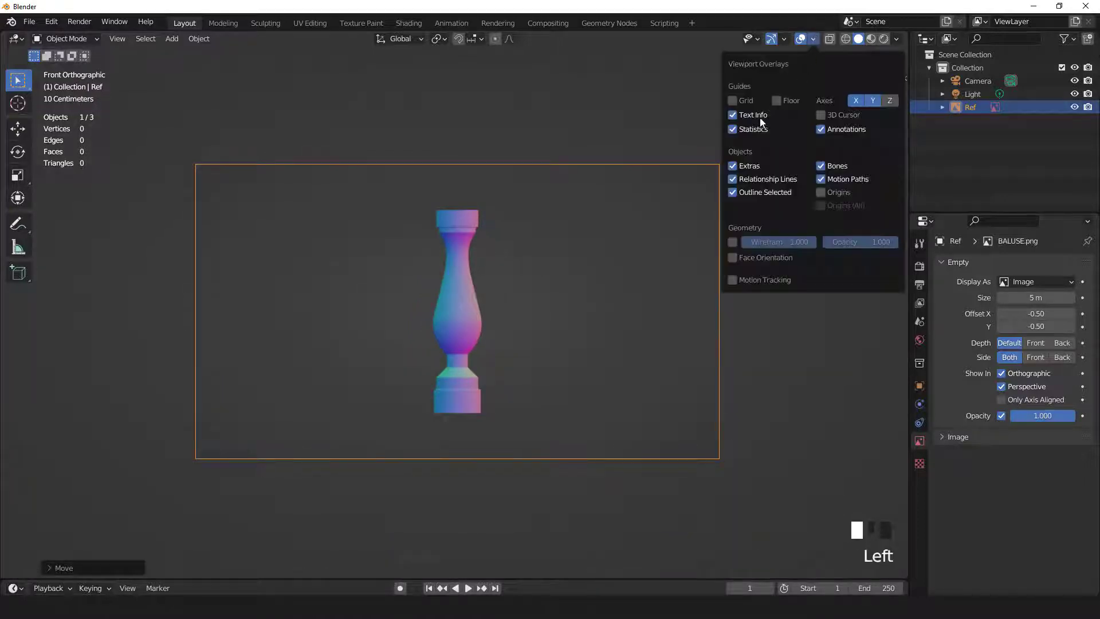
{"action": "left_click", "coordinate": [732, 101]}
{"action": "left_click", "coordinate": [777, 101]}
{"action": "left_click", "coordinate": [822, 129]}
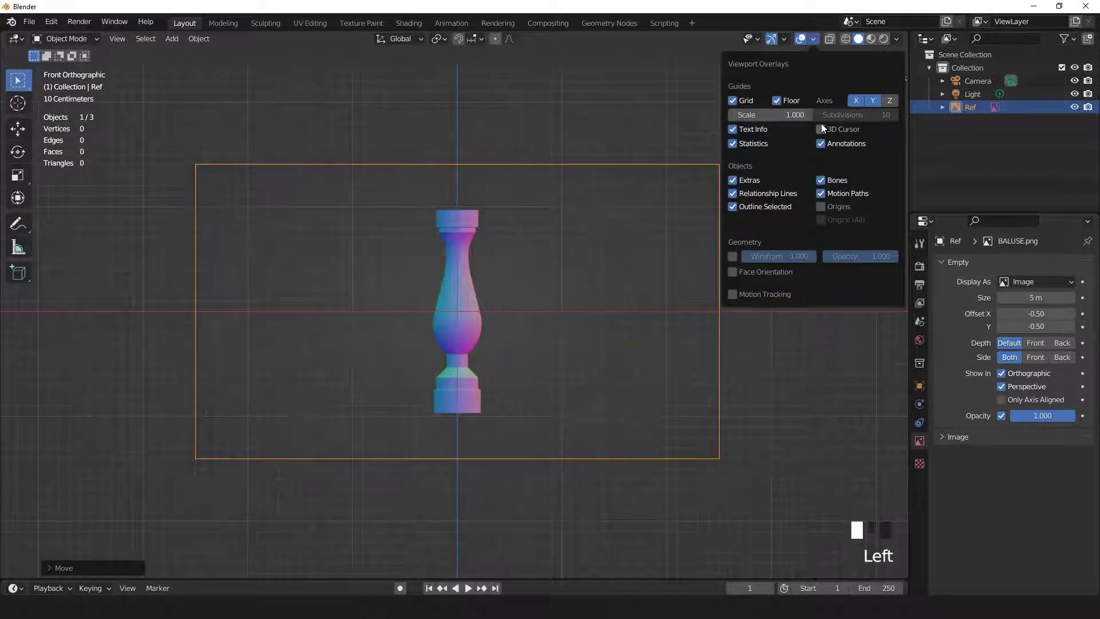
Add a cube mesh at the center of the scene, over the baluster reference.
{"action": "scroll", "coordinate": [505, 308], "scroll_direction": "up", "scroll_amount": 2}
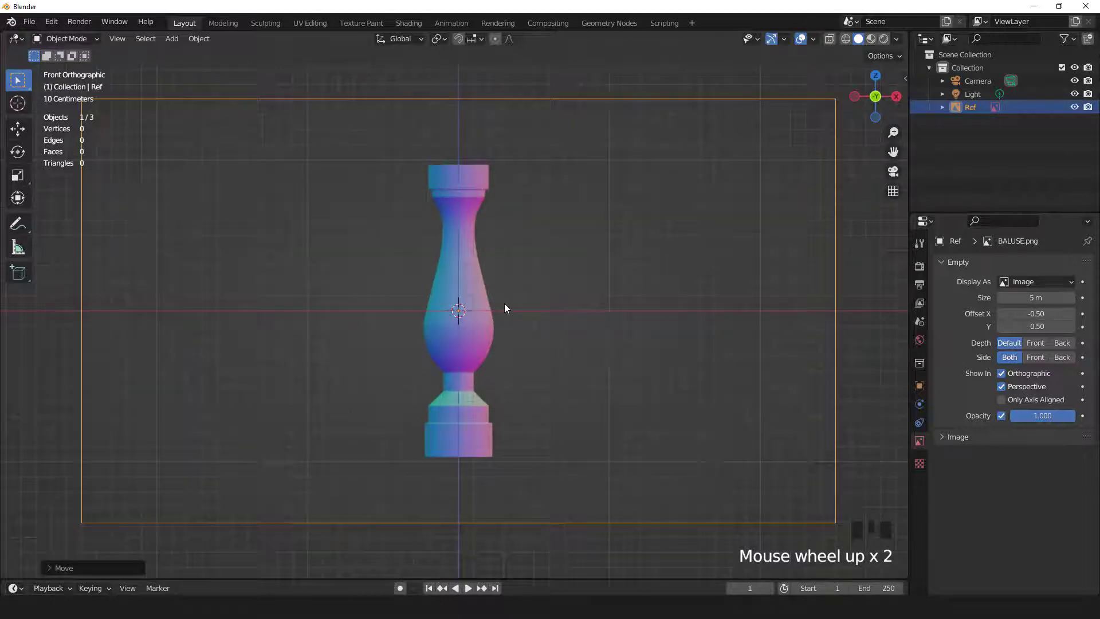
{"action": "left_click", "coordinate": [164, 38]}
{"action": "mouse_move", "coordinate": [195, 52]}
{"action": "left_click", "coordinate": [310, 68]}
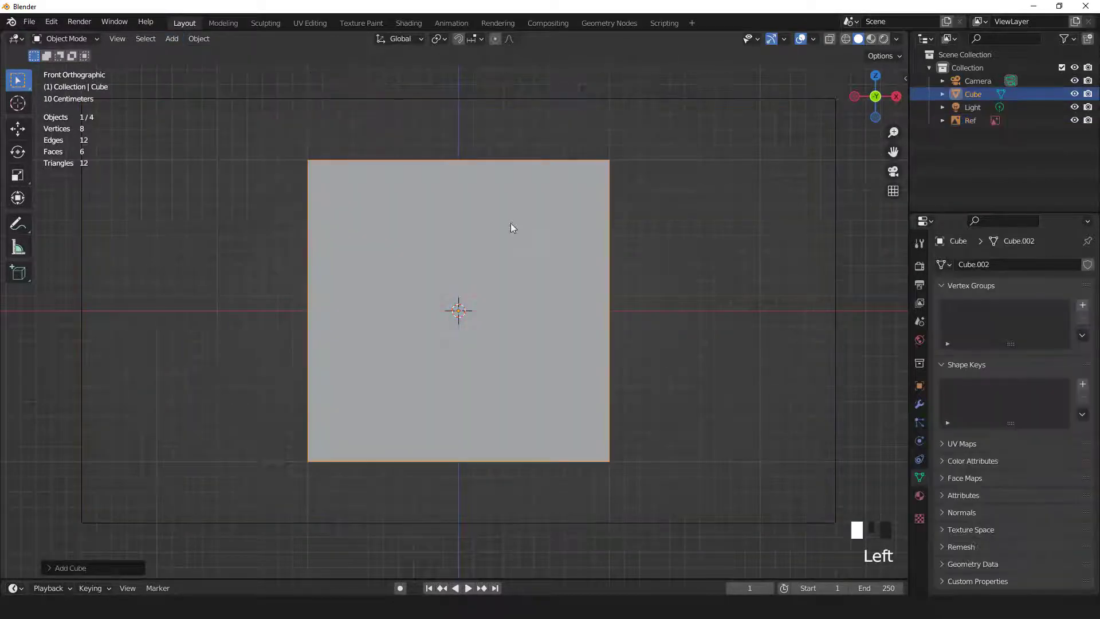
Merge all of the cube's vertices in Edit Mode into a single vertex at its center.
{"action": "scroll", "coordinate": [531, 237], "scroll_direction": "down", "scroll_amount": 2}
{"action": "key", "text": "Tab"}
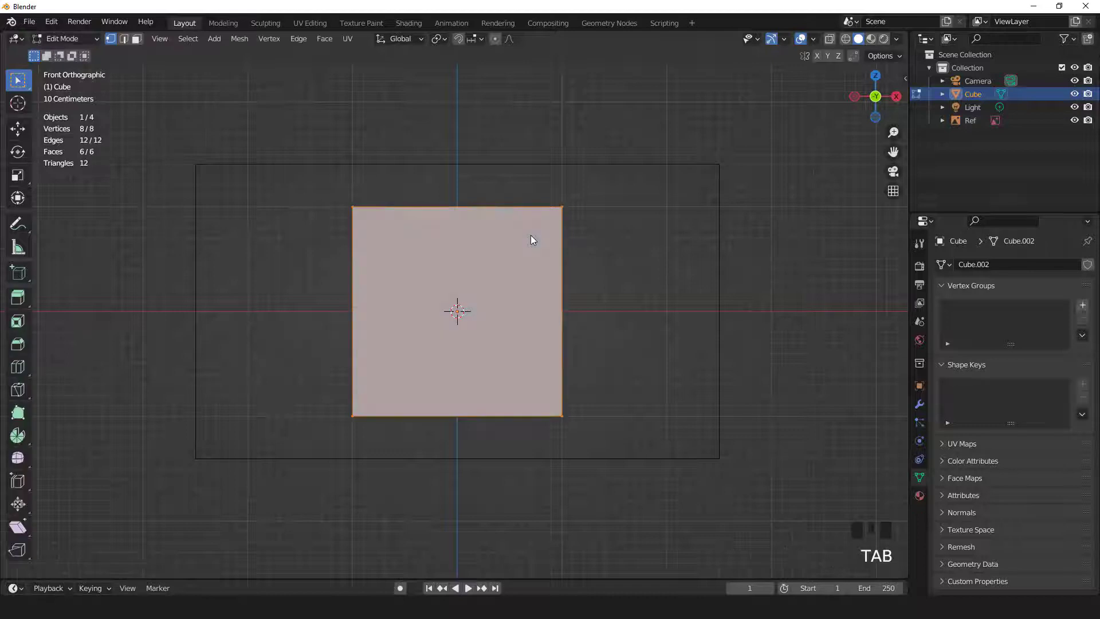
{"action": "key", "text": "m"}
{"action": "left_click", "coordinate": [528, 235]}
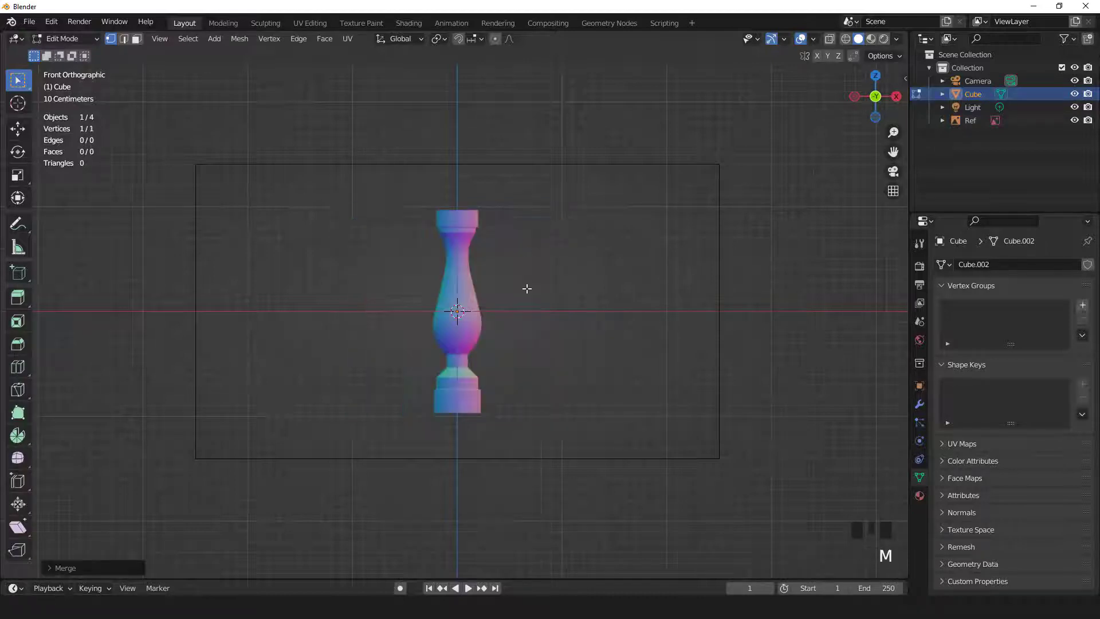
Move the single vertex close to the bottom right corner of the reference baluster's base.
{"action": "scroll", "coordinate": [527, 287], "scroll_direction": "up", "scroll_amount": 2}
{"action": "left_click", "coordinate": [18, 128]}
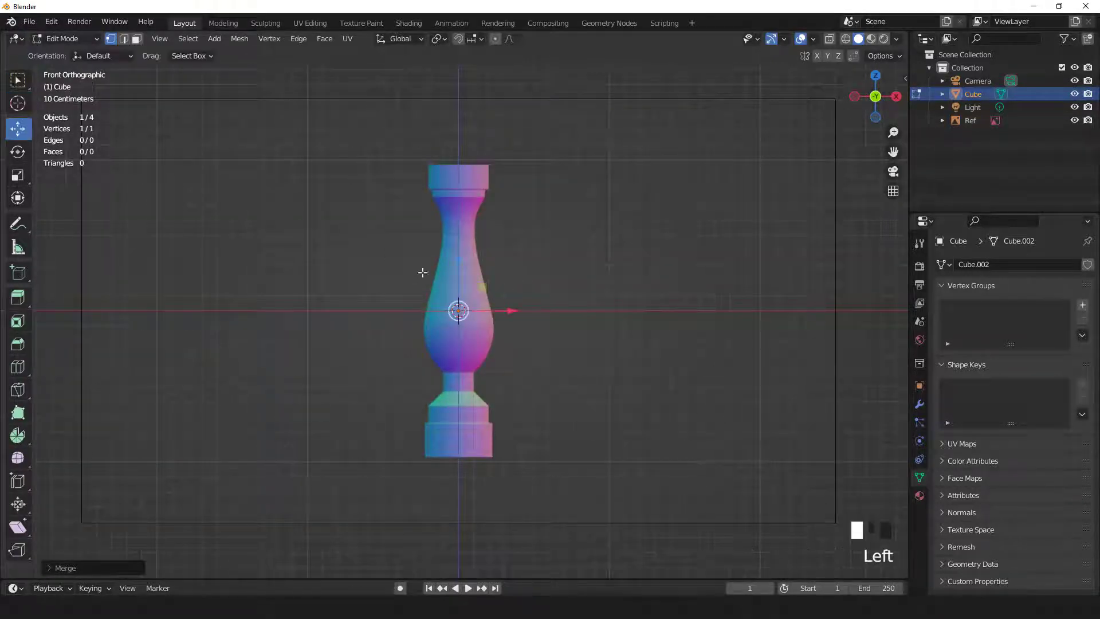
{"action": "middle_click_drag", "start_coordinate": [509, 342], "coordinate": [518, 241], "text": "shift"}
{"action": "scroll", "coordinate": [518, 240], "scroll_direction": "up", "scroll_amount": 3}
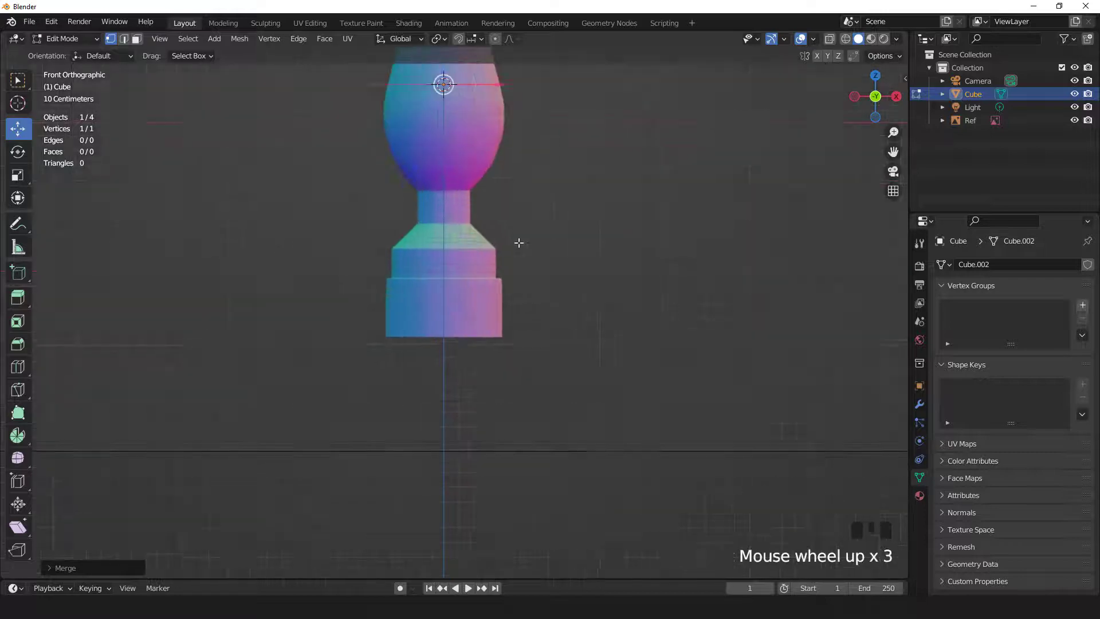
{"action": "key", "text": "g"}
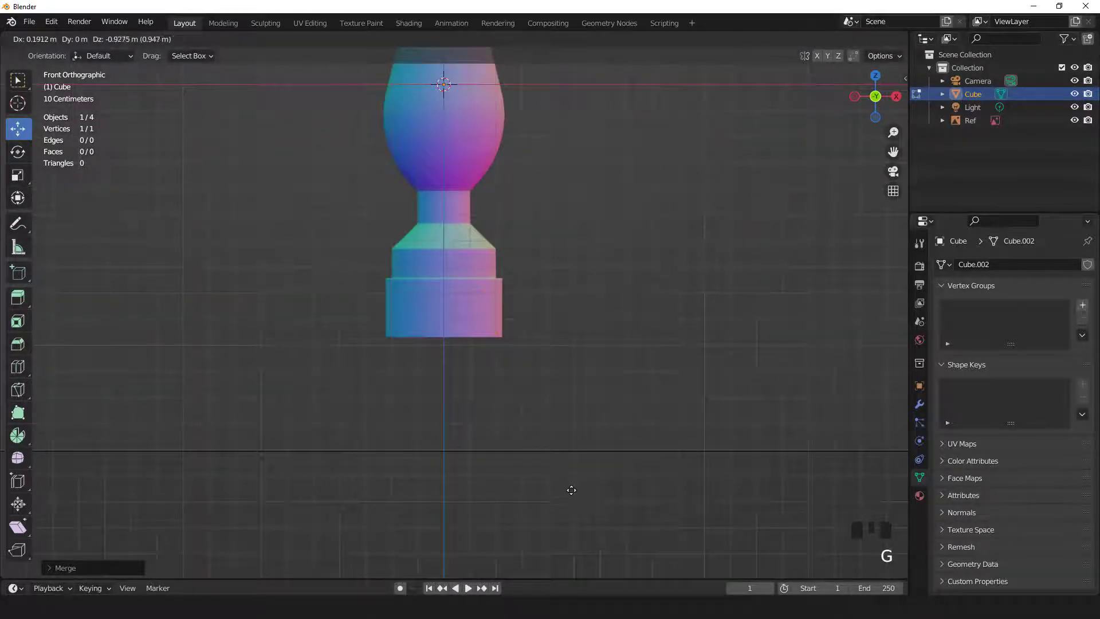
{"action": "left_click", "coordinate": [571, 496]}
Fine-tune the vertex along X and then Z so it sits exactly on the base's bottom right corner.
{"action": "scroll", "coordinate": [563, 358], "scroll_direction": "up", "scroll_amount": 7}
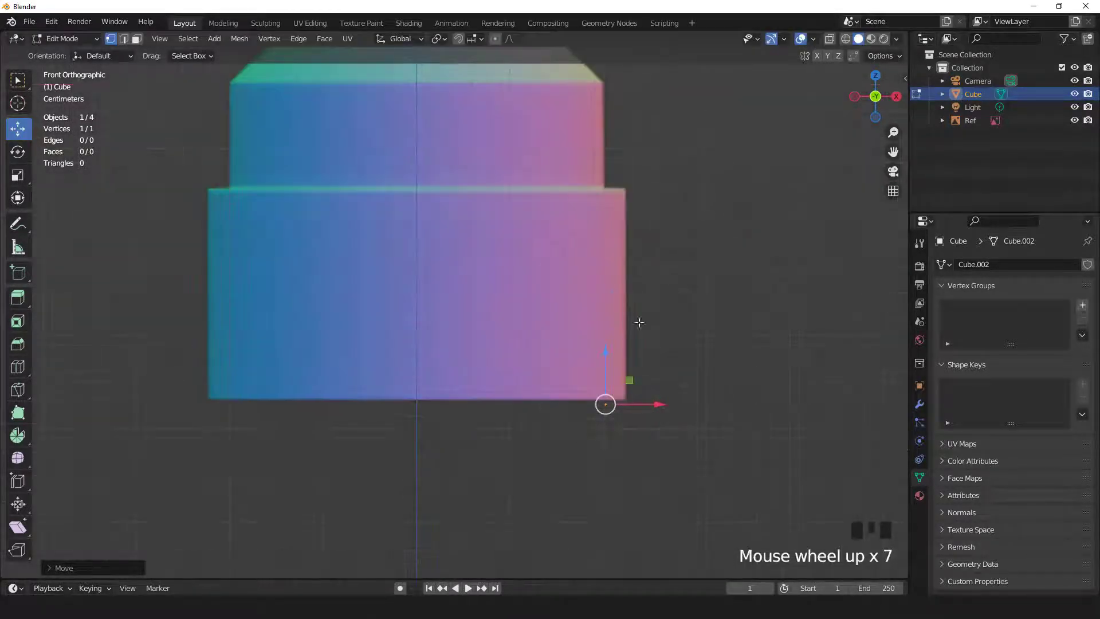
{"action": "middle_click_drag", "start_coordinate": [685, 312], "coordinate": [531, 283], "text": "shift"}
{"action": "scroll", "coordinate": [496, 251], "scroll_direction": "up", "scroll_amount": 3}
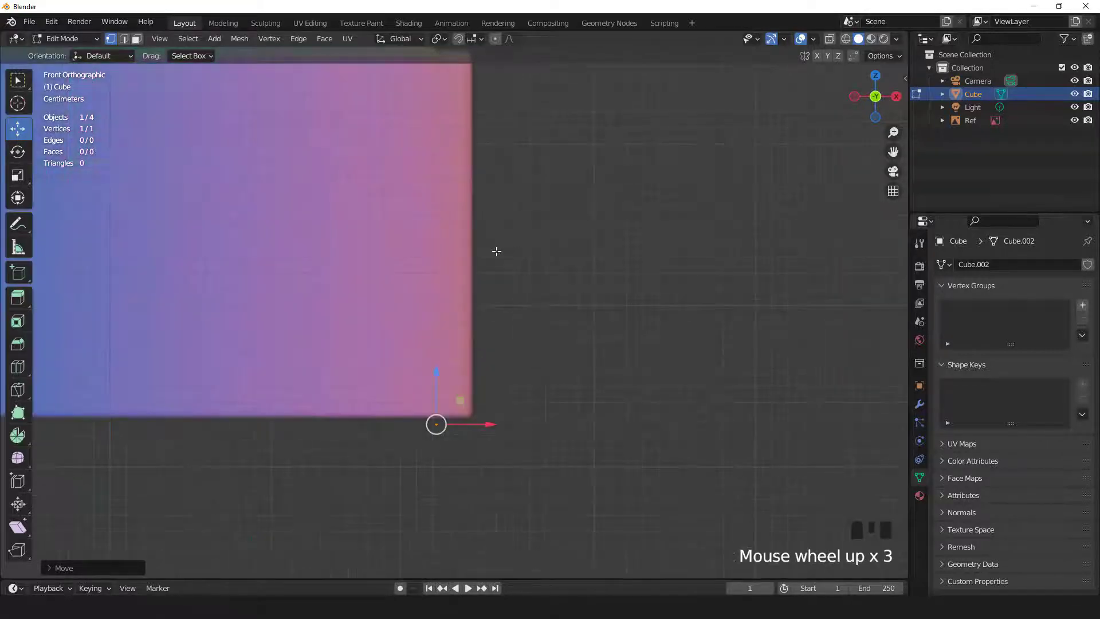
{"action": "left_click_drag", "start_coordinate": [491, 424], "coordinate": [525, 421]}
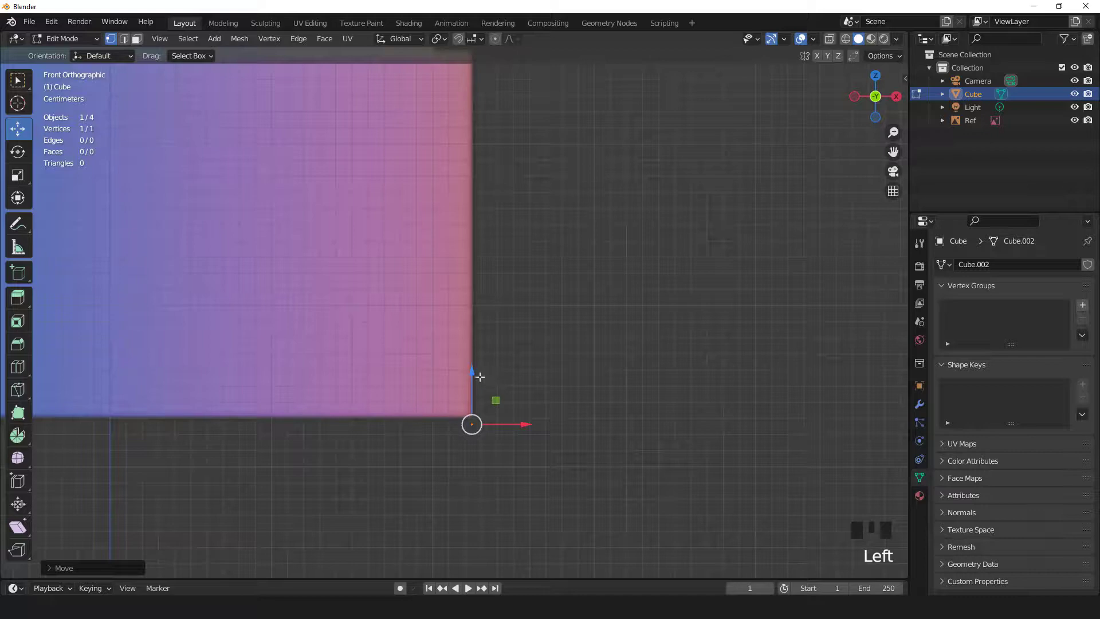
{"action": "left_click_drag", "start_coordinate": [474, 372], "coordinate": [472, 367]}
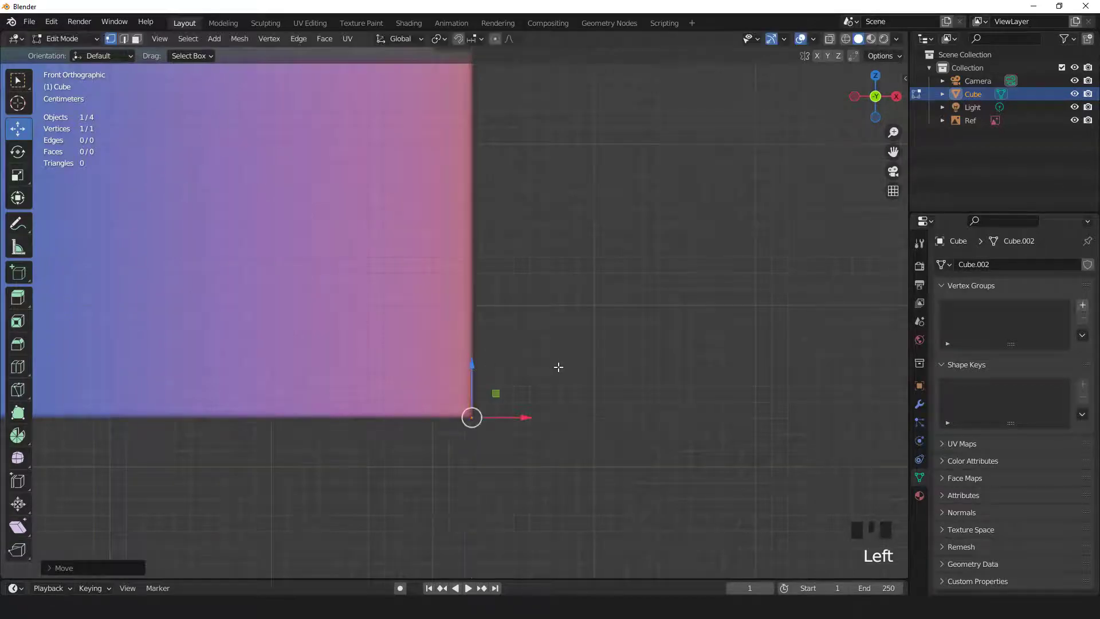
Extrude the vertex about 0.22 m up along Z to the base block's top corner, and extrude inward along the ledge.
{"action": "scroll", "coordinate": [559, 368], "scroll_direction": "down", "scroll_amount": 3}
{"action": "middle_click_drag", "start_coordinate": [526, 318], "coordinate": [616, 334], "text": "shift"}
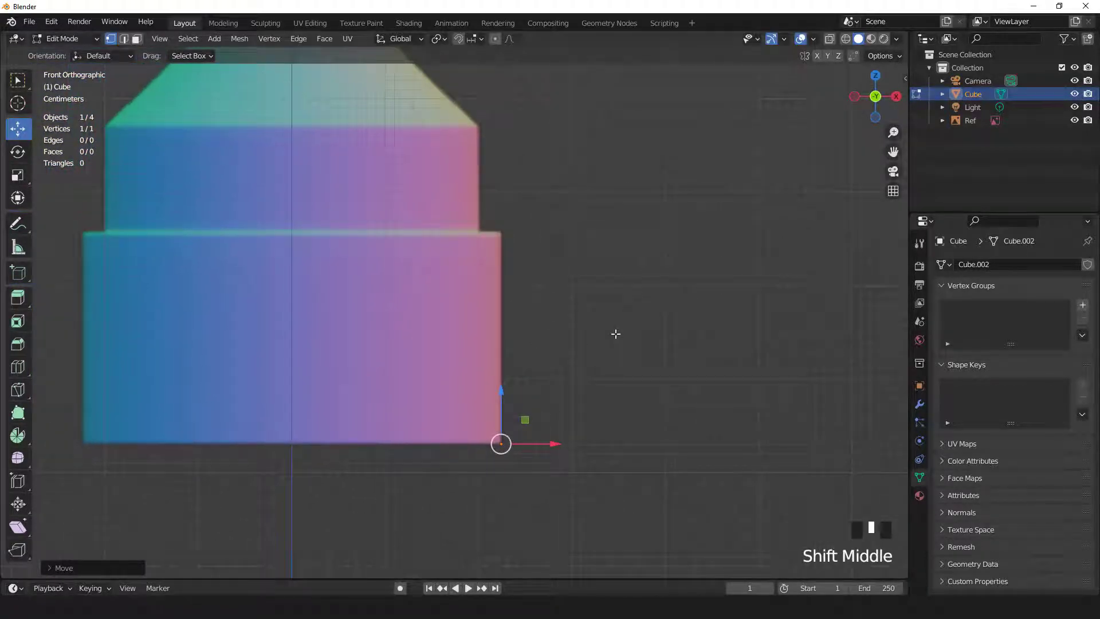
{"action": "key", "text": "e"}
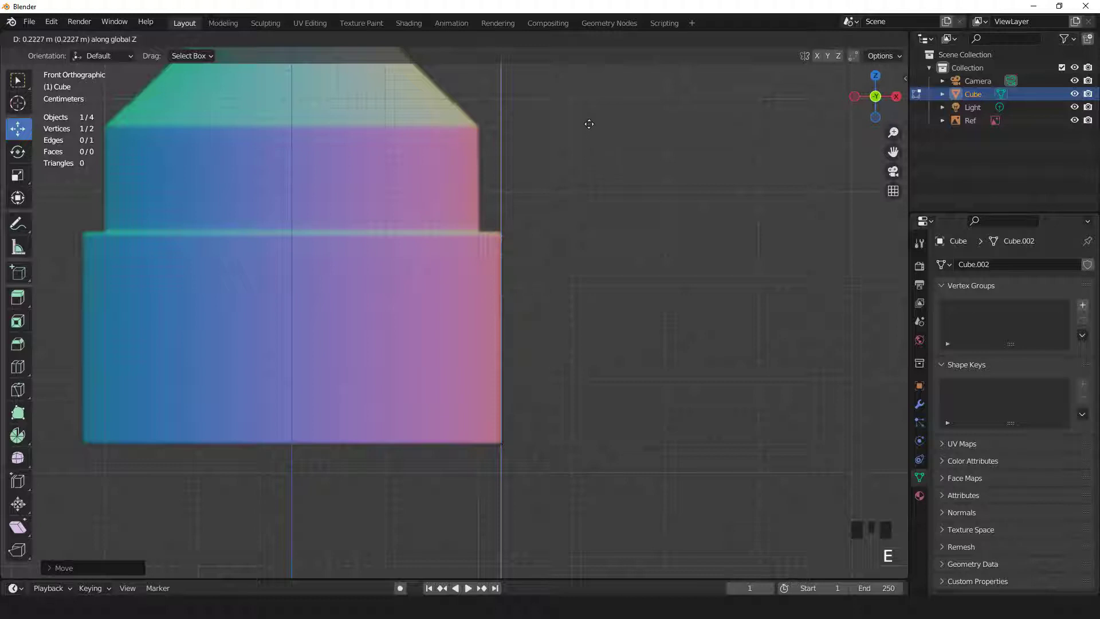
{"action": "left_click", "coordinate": [588, 121]}
{"action": "scroll", "coordinate": [605, 242], "scroll_direction": "up", "scroll_amount": 2}
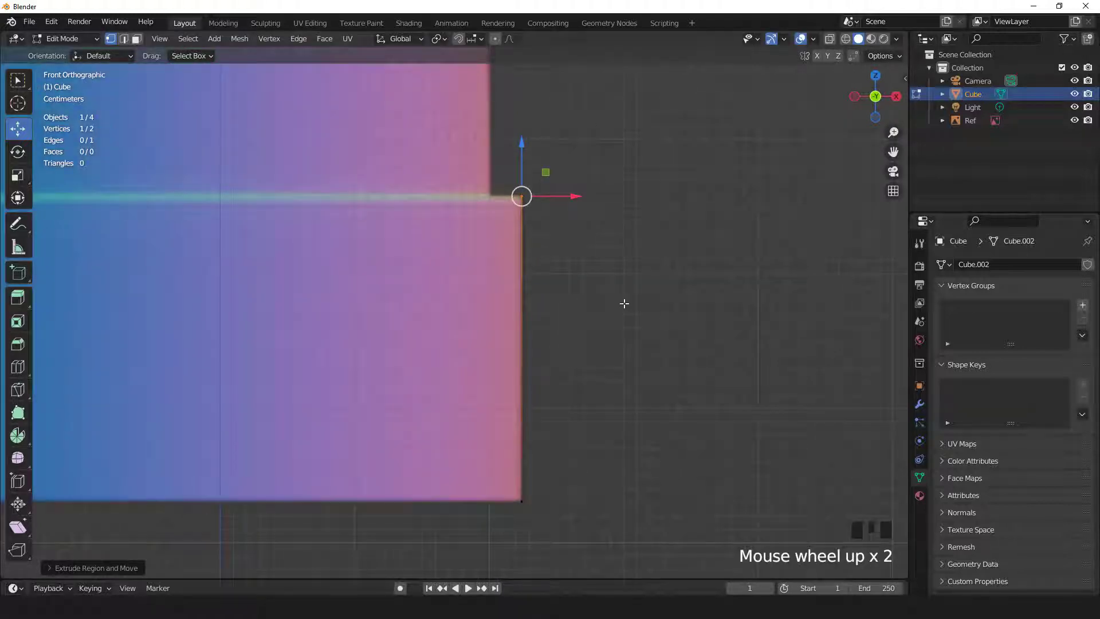
{"action": "key", "text": "e"}
{"action": "left_click", "coordinate": [596, 303]}
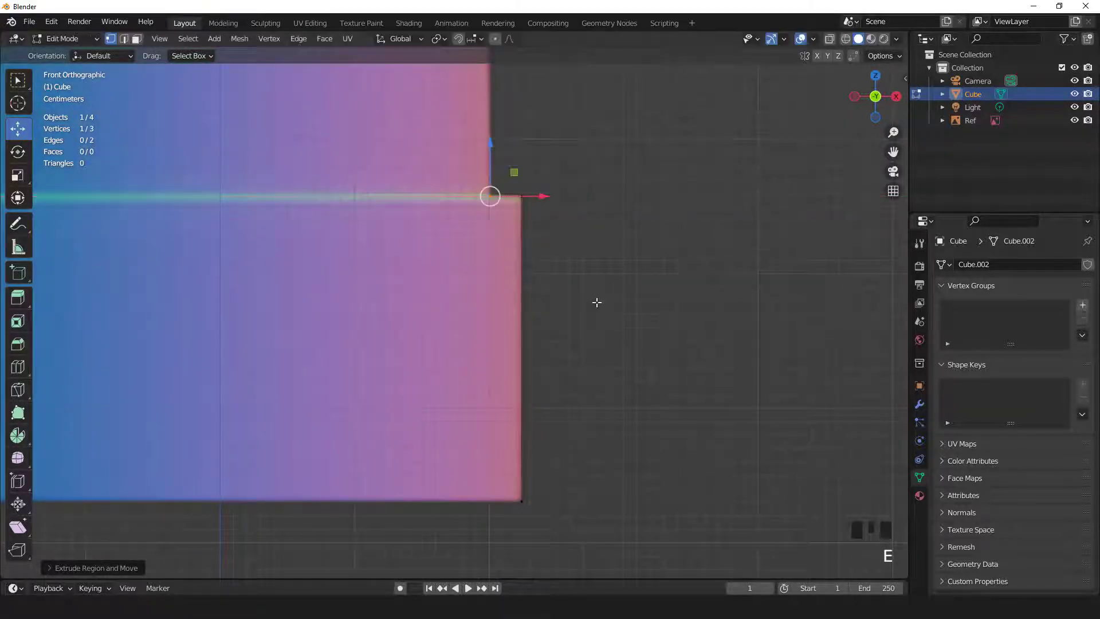
Extrude the profile up the second block's side and diagonally along the slope to the foot of the neck.
{"action": "scroll", "coordinate": [593, 295], "scroll_direction": "down", "scroll_amount": 2}
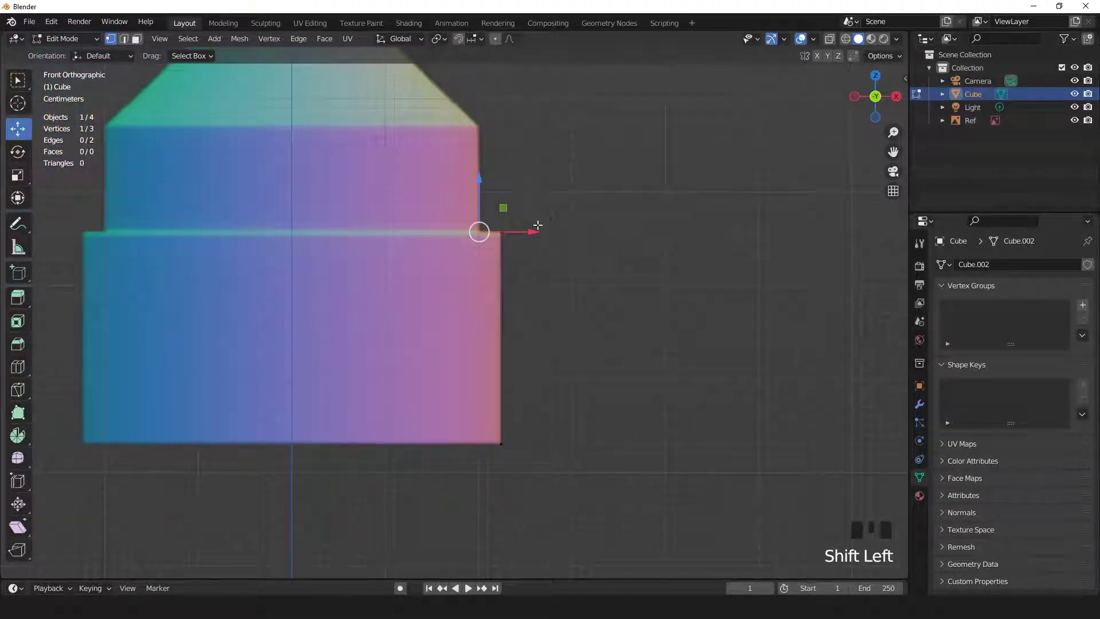
{"action": "middle_click_drag", "start_coordinate": [538, 225], "coordinate": [570, 314], "text": "shift"}
{"action": "key", "text": "e"}
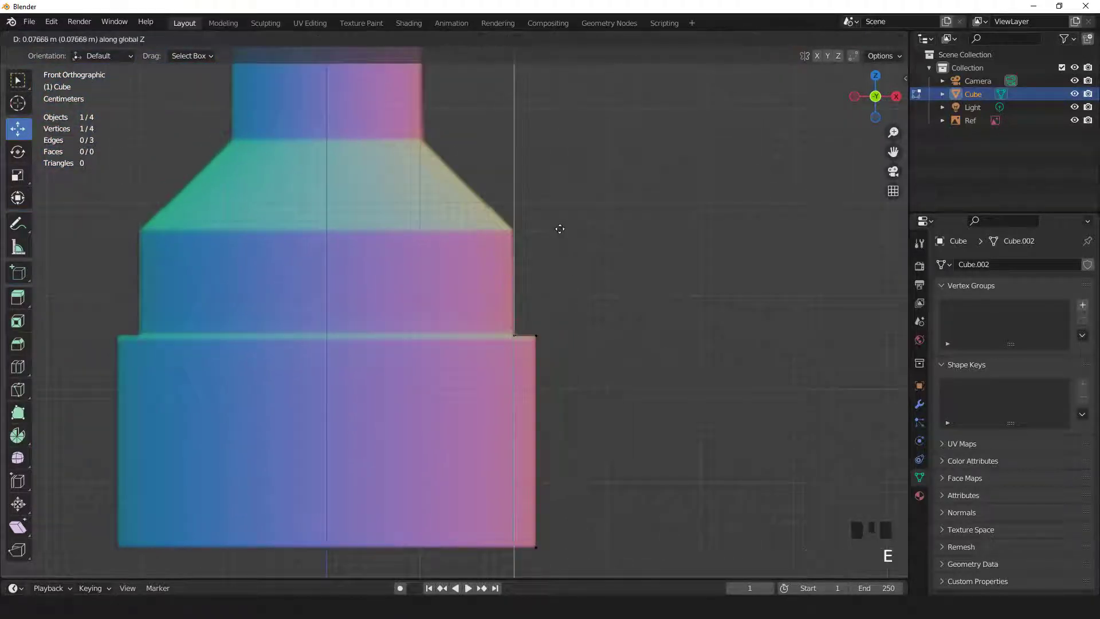
{"action": "left_click", "coordinate": [557, 210]}
{"action": "key", "text": "e"}
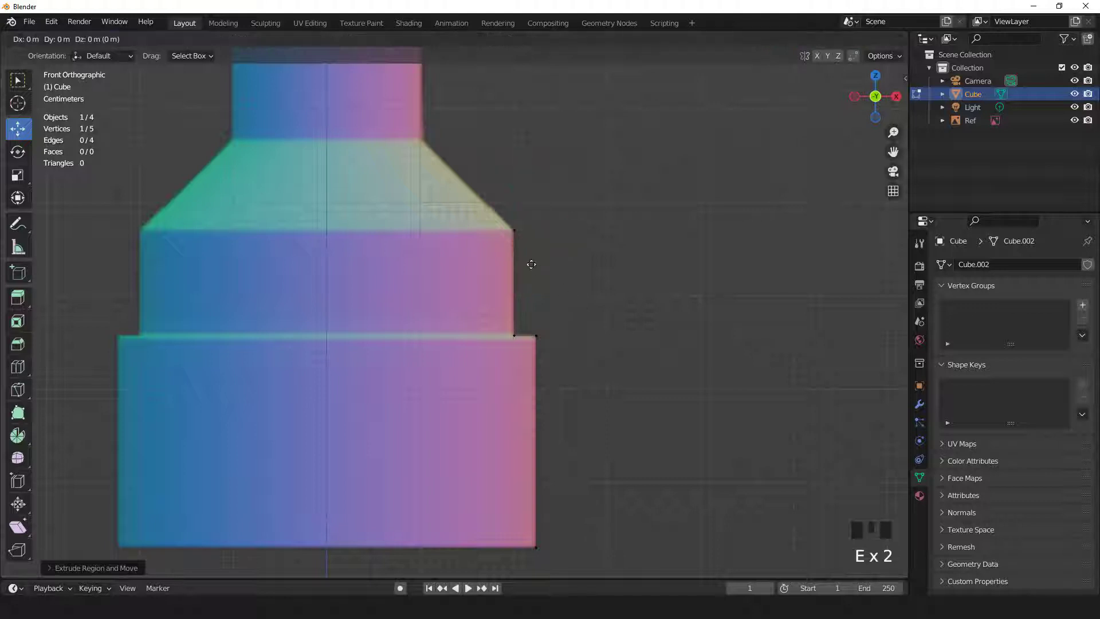
{"action": "left_click", "coordinate": [484, 215]}
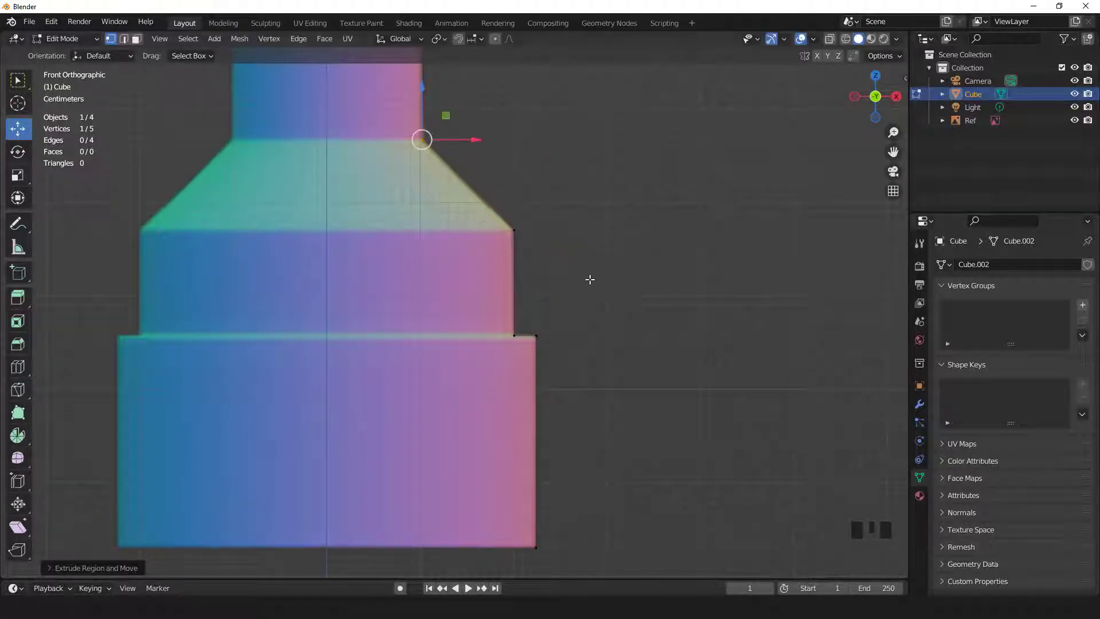
Extrude the end vertex straight up the neck to the bottom of the baluster's bulb.
{"action": "scroll", "coordinate": [573, 269], "scroll_direction": "down", "scroll_amount": 2}
{"action": "middle_click_drag", "start_coordinate": [567, 265], "coordinate": [594, 360], "text": "shift"}
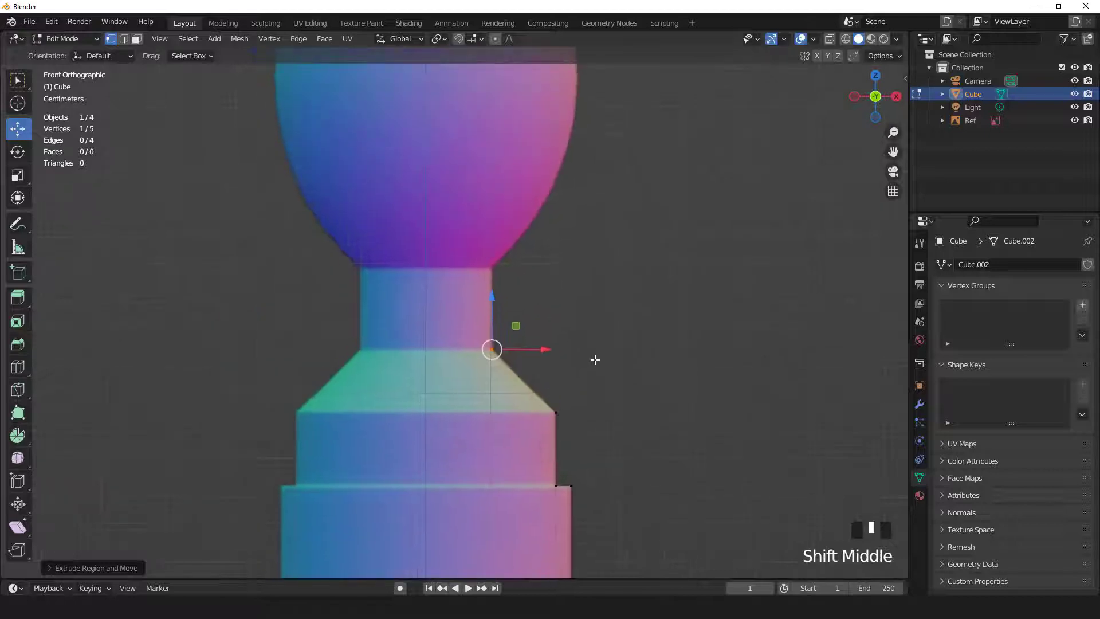
{"action": "key", "text": "e"}
{"action": "left_click", "coordinate": [580, 278]}
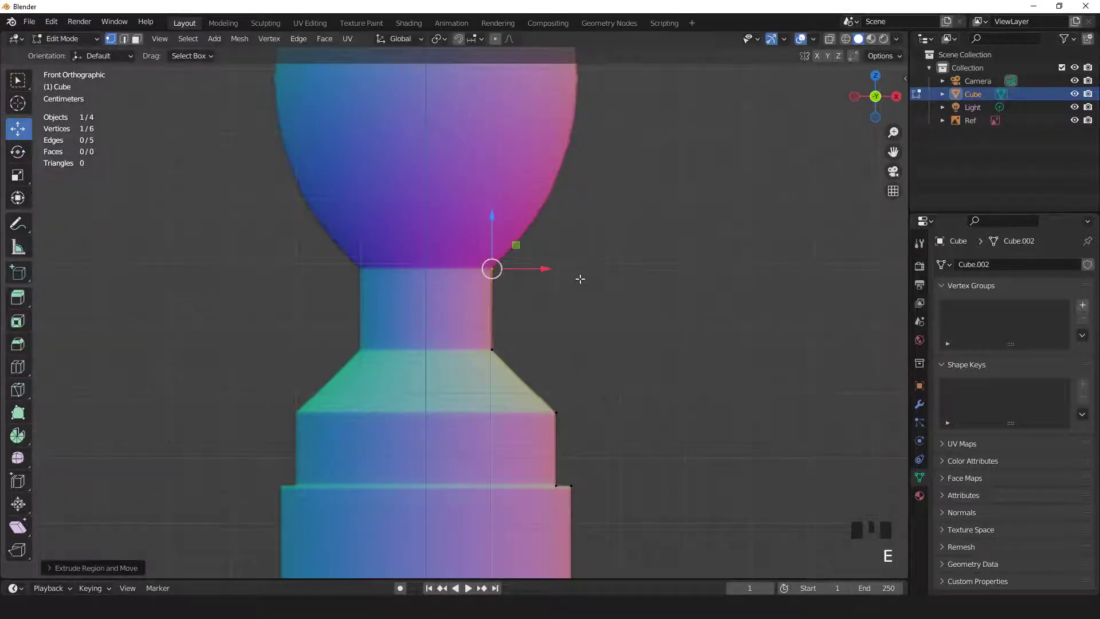
Extrude one long edge from the neck's top to the narrow ring just below the baluster's cap.
{"action": "scroll", "coordinate": [580, 278], "scroll_direction": "down", "scroll_amount": 6}
{"action": "middle_click_drag", "start_coordinate": [533, 245], "coordinate": [532, 403], "text": "shift"}
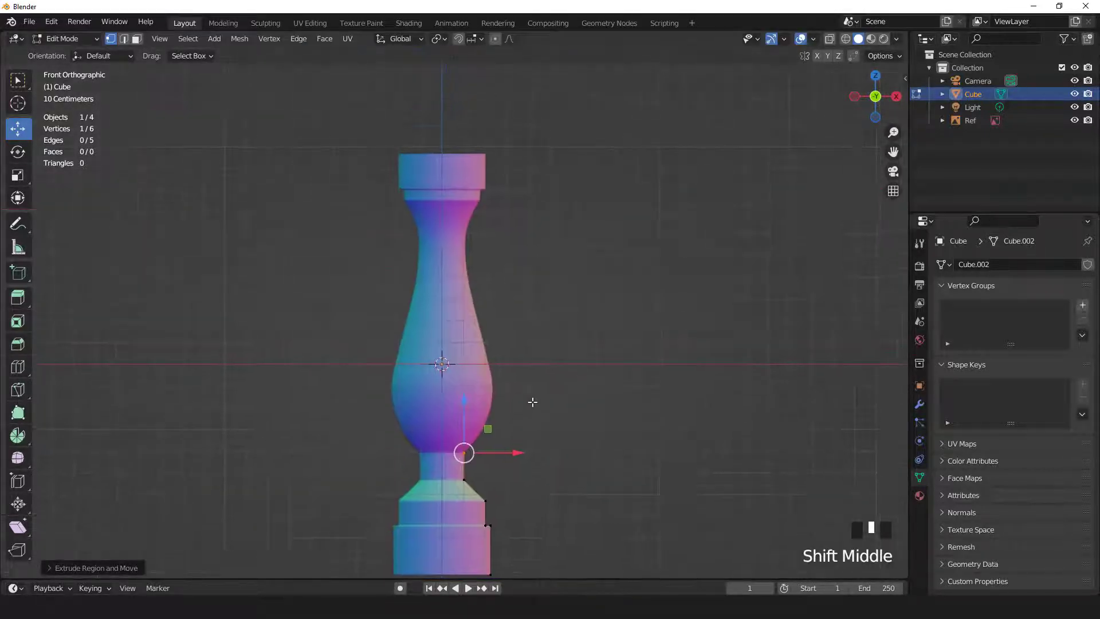
{"action": "scroll", "coordinate": [533, 402], "scroll_direction": "up", "scroll_amount": 1}
{"action": "key", "text": "e"}
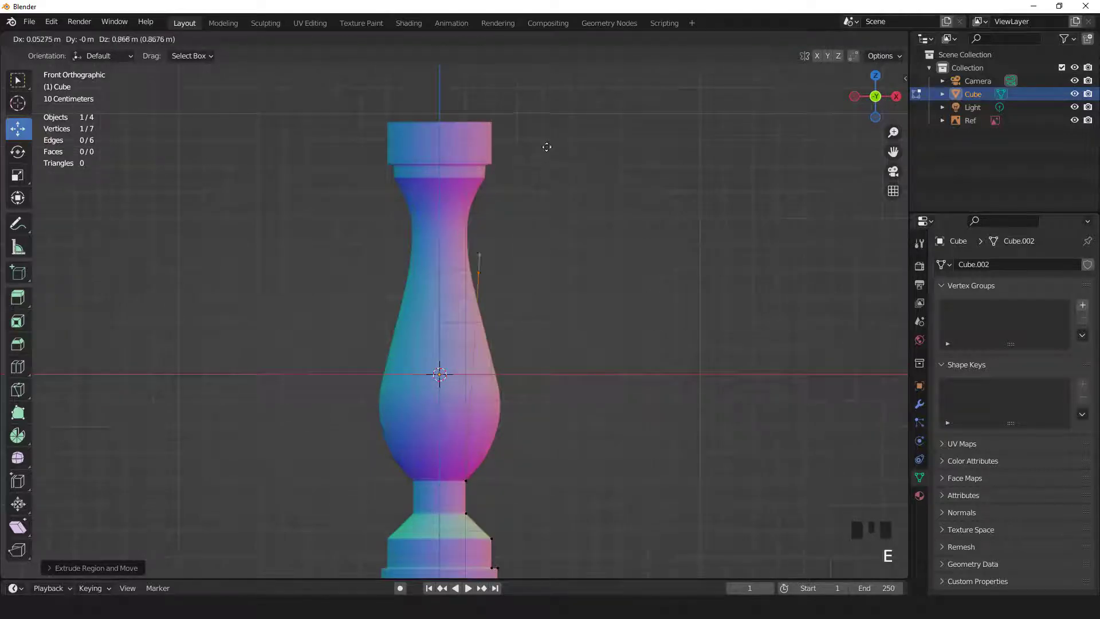
{"action": "left_click", "coordinate": [550, 100]}
Move the upper end vertex precisely onto the corner where the curved body meets the ring below the cap.
{"action": "key", "text": "KP_Decimal"}
{"action": "scroll", "coordinate": [472, 373], "scroll_direction": "up", "scroll_amount": 12}
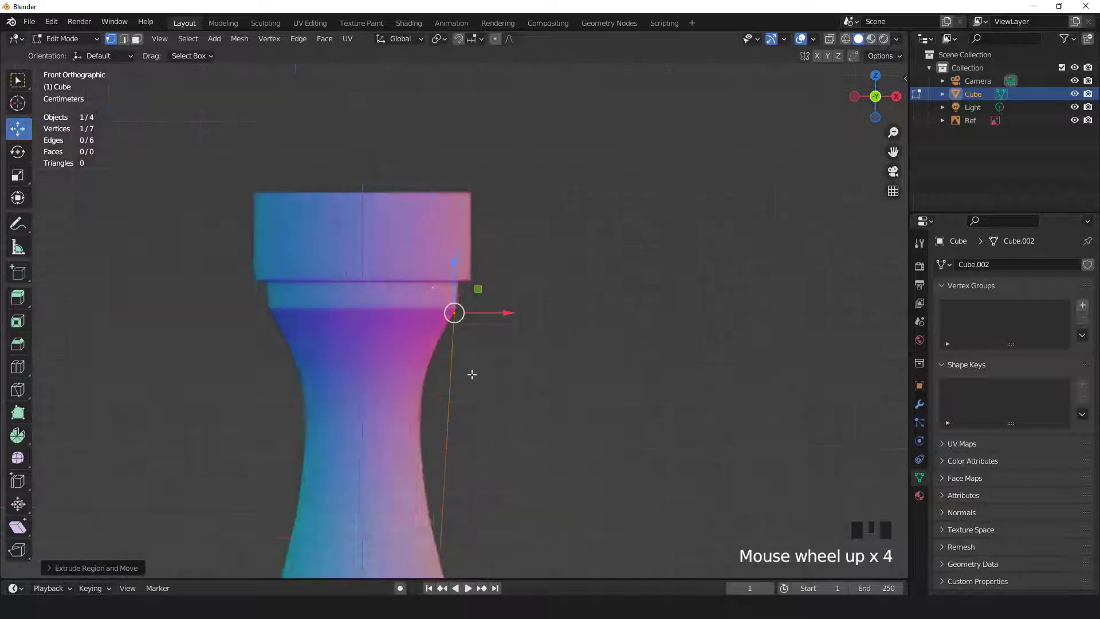
{"action": "key", "text": "g"}
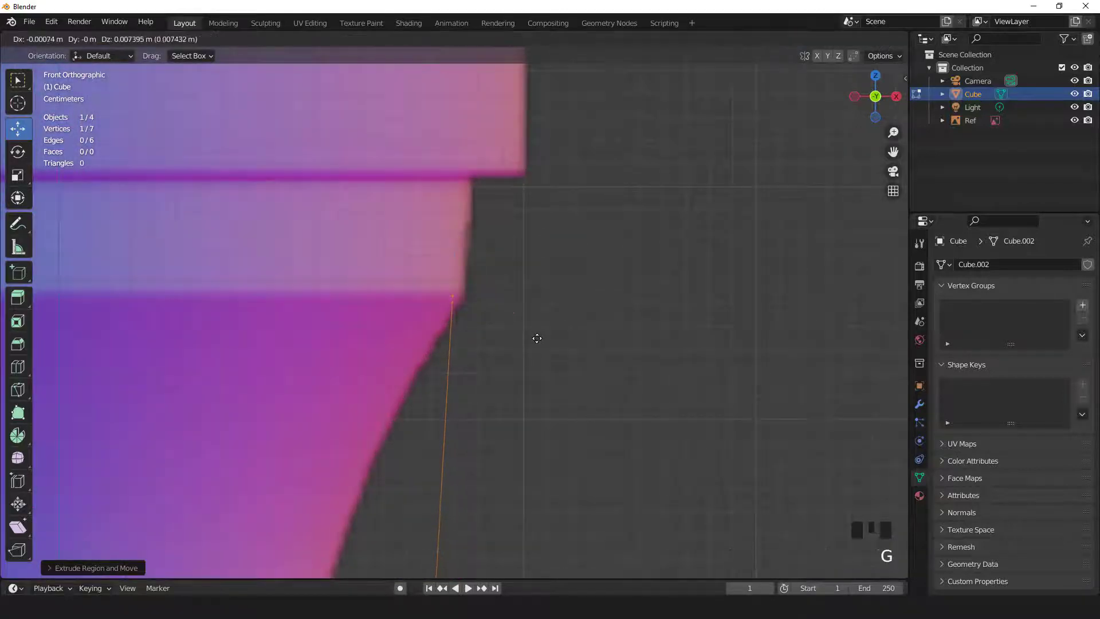
{"action": "left_click", "coordinate": [547, 337]}
Subdivide the long edge between the neck and the upper ring with 2 cuts, and switch to the Select Box tool.
{"action": "scroll", "coordinate": [547, 336], "scroll_direction": "down", "scroll_amount": 11}
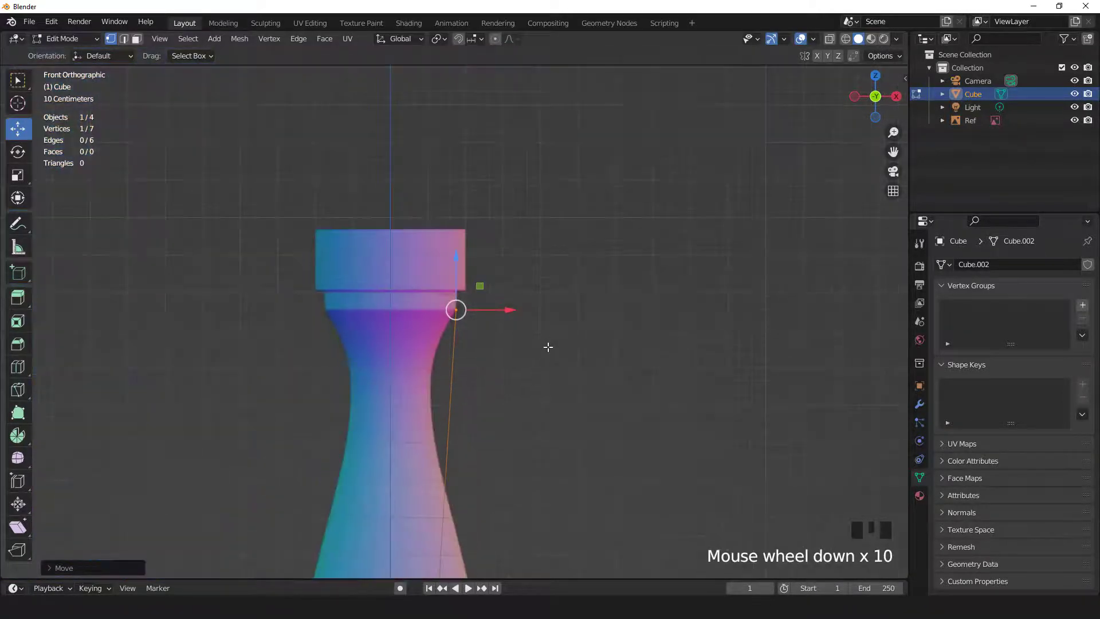
{"action": "middle_click_drag", "start_coordinate": [533, 361], "coordinate": [603, 223], "text": "shift"}
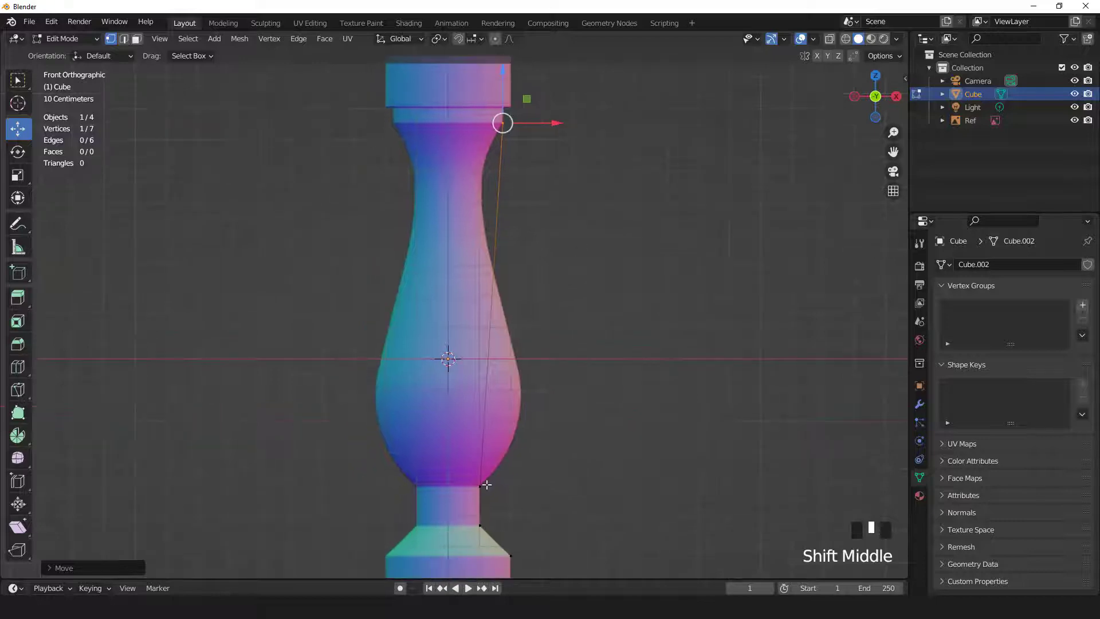
{"action": "left_click", "coordinate": [487, 484], "text": "shift"}
{"action": "right_click", "coordinate": [388, 251]}
{"action": "left_click", "coordinate": [334, 266]}
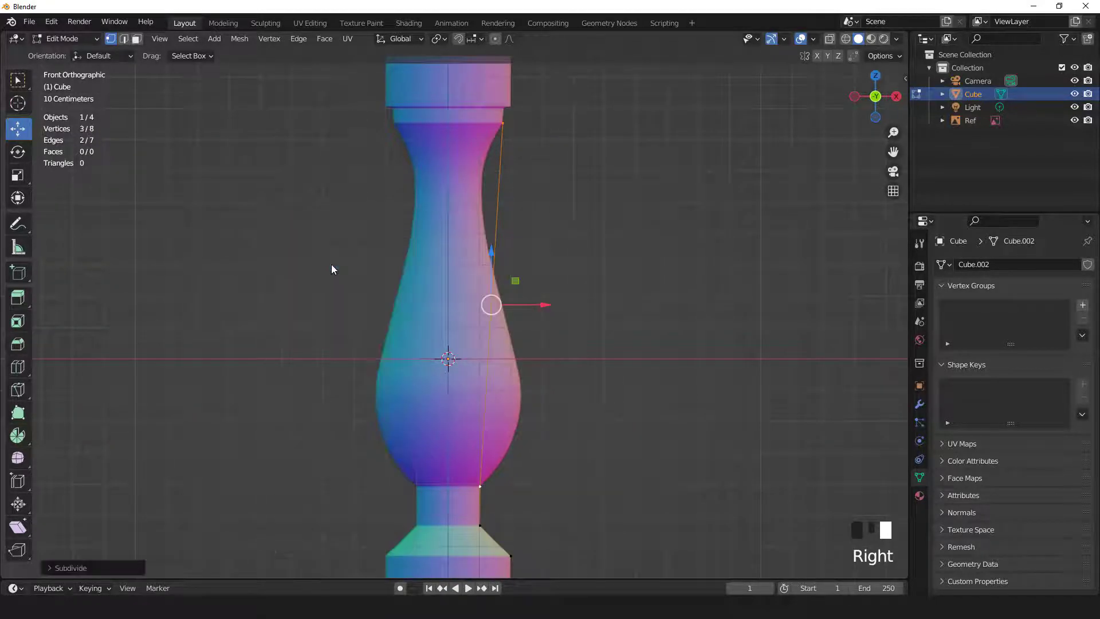
{"action": "left_click", "coordinate": [51, 569]}
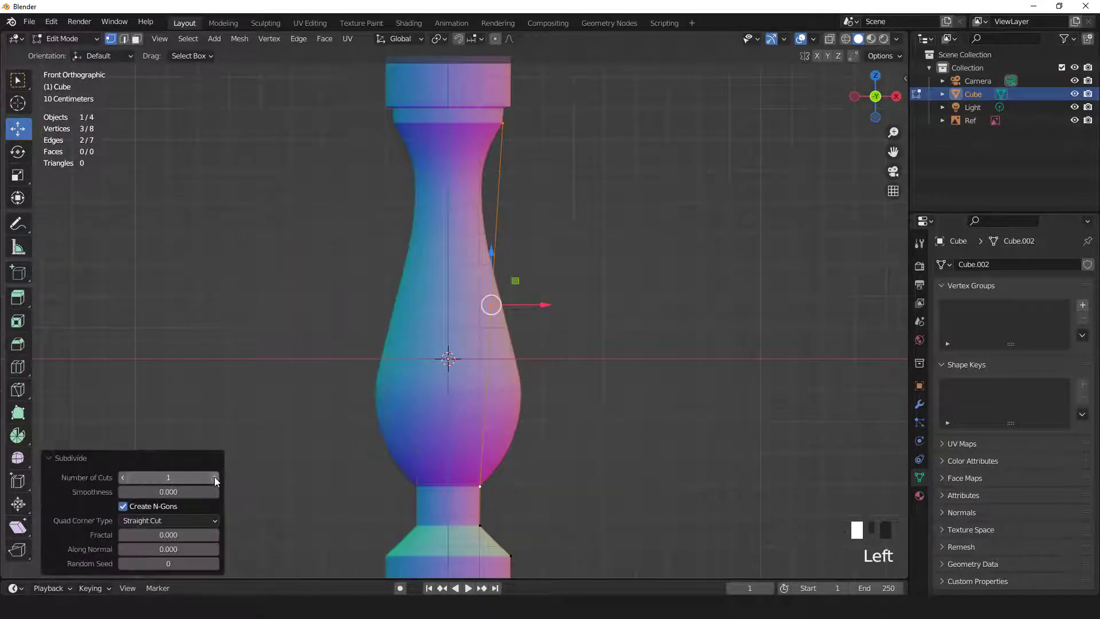
{"action": "left_click", "coordinate": [215, 477]}
{"action": "left_click", "coordinate": [18, 80]}
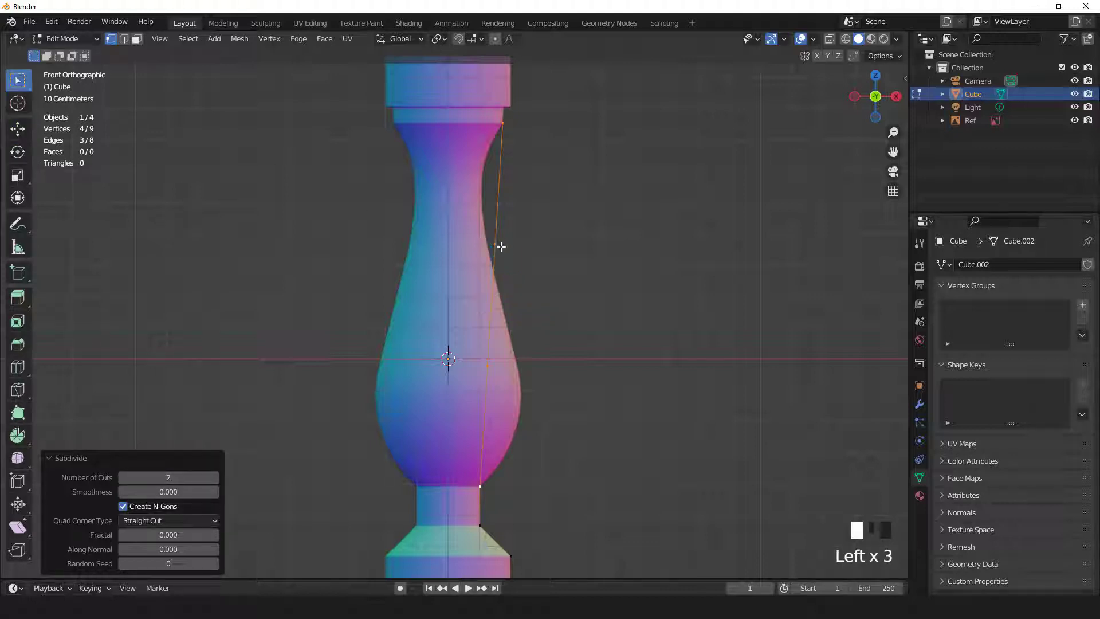
Move the upper subdivision vertex inside the baluster's narrow waist and the lower one outside the widest part of the bulb.
{"action": "left_click", "coordinate": [495, 244]}
{"action": "key", "text": "g"}
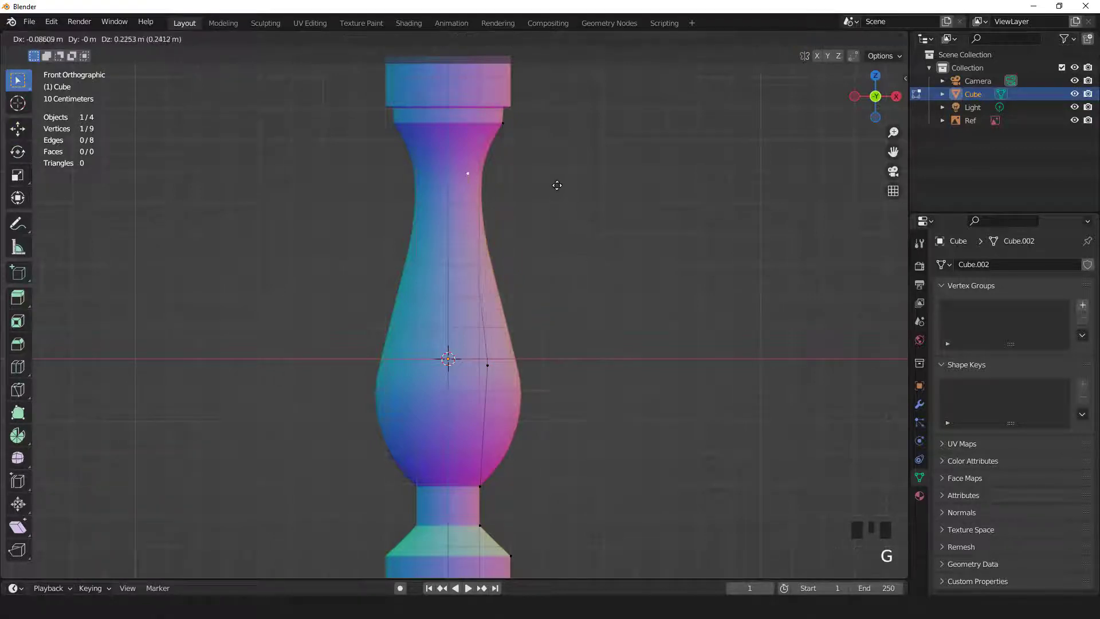
{"action": "left_click", "coordinate": [549, 184]}
{"action": "left_click", "coordinate": [503, 356]}
{"action": "key", "text": "g"}
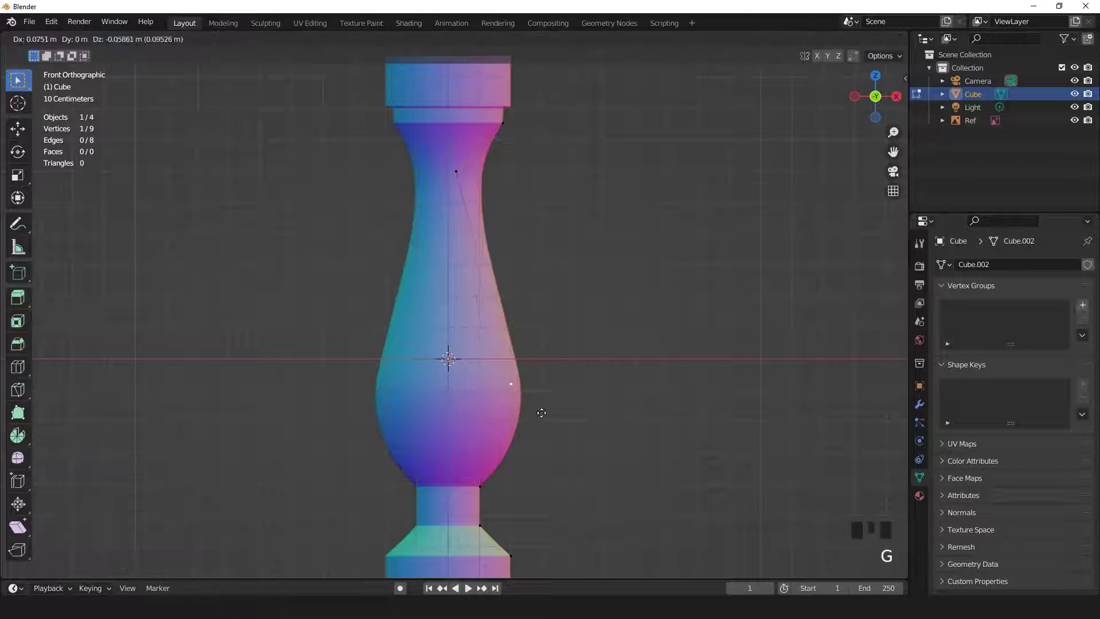
{"action": "left_click", "coordinate": [566, 434]}
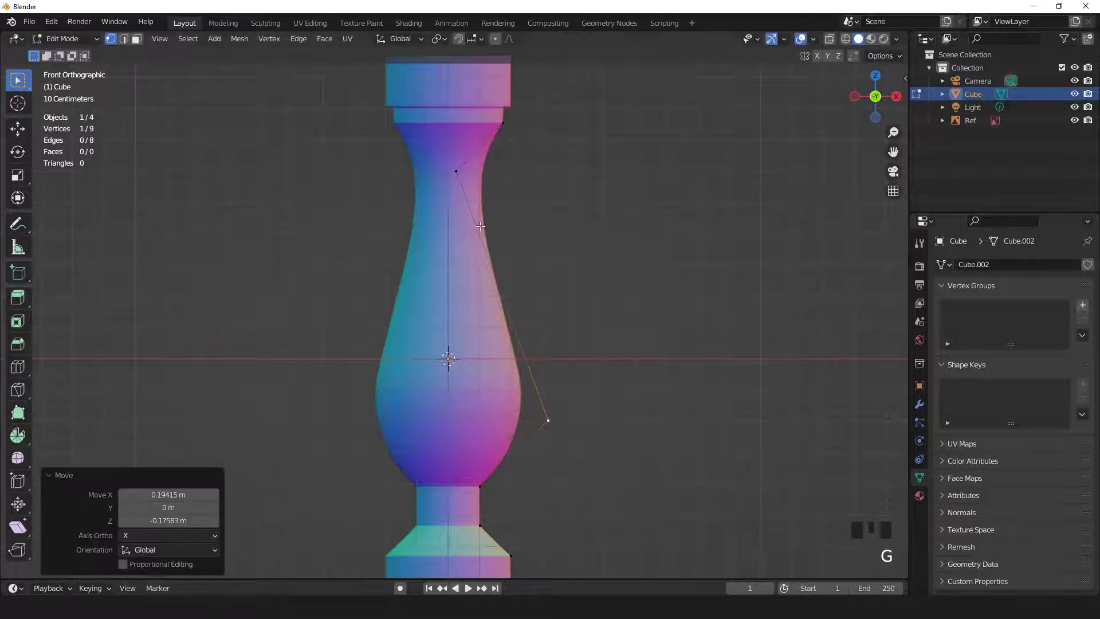
{"action": "left_click", "coordinate": [500, 192], "text": "shift"}
{"action": "key", "text": "shift+ctrl+b"}
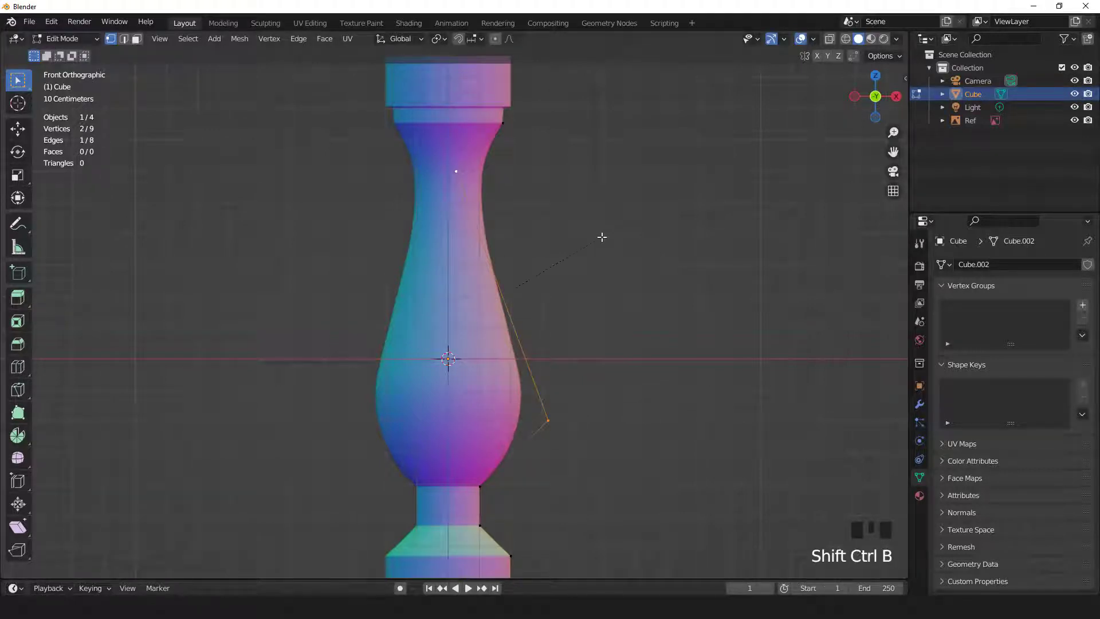
{"action": "left_click", "coordinate": [610, 246]}
{"action": "left_click", "coordinate": [619, 257]}
{"action": "scroll", "coordinate": [671, 353], "scroll_direction": "up", "scroll_amount": 1}
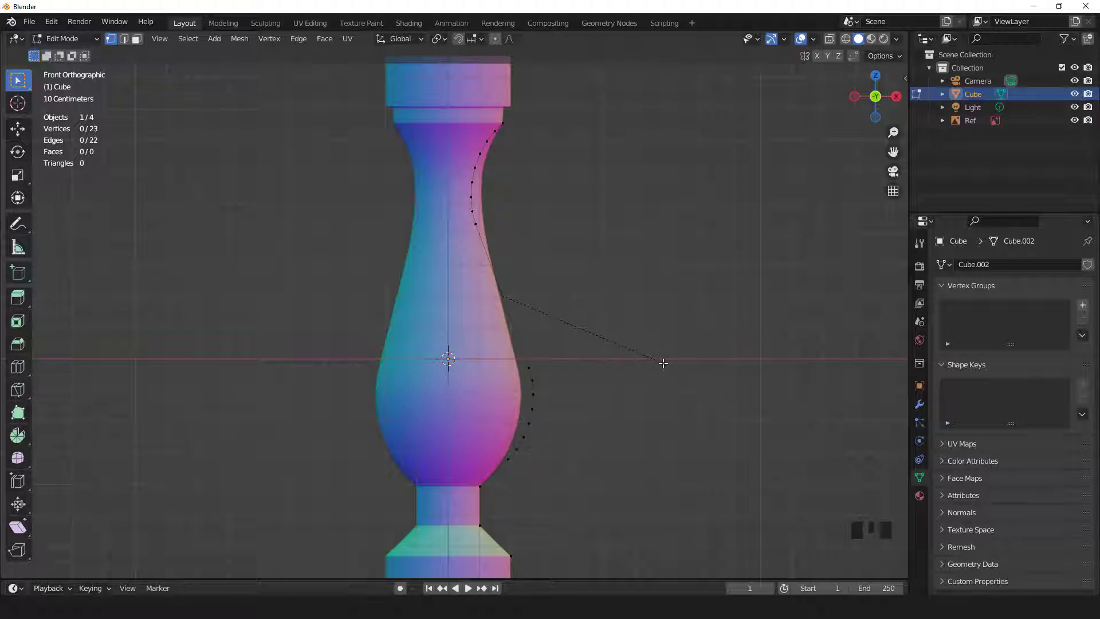
{"action": "key", "text": "Escape"}
Move the waist vertex slightly down and outward, and the bulb vertex slightly up and inward, closer to the reference silhouette.
{"action": "left_click", "coordinate": [467, 175]}
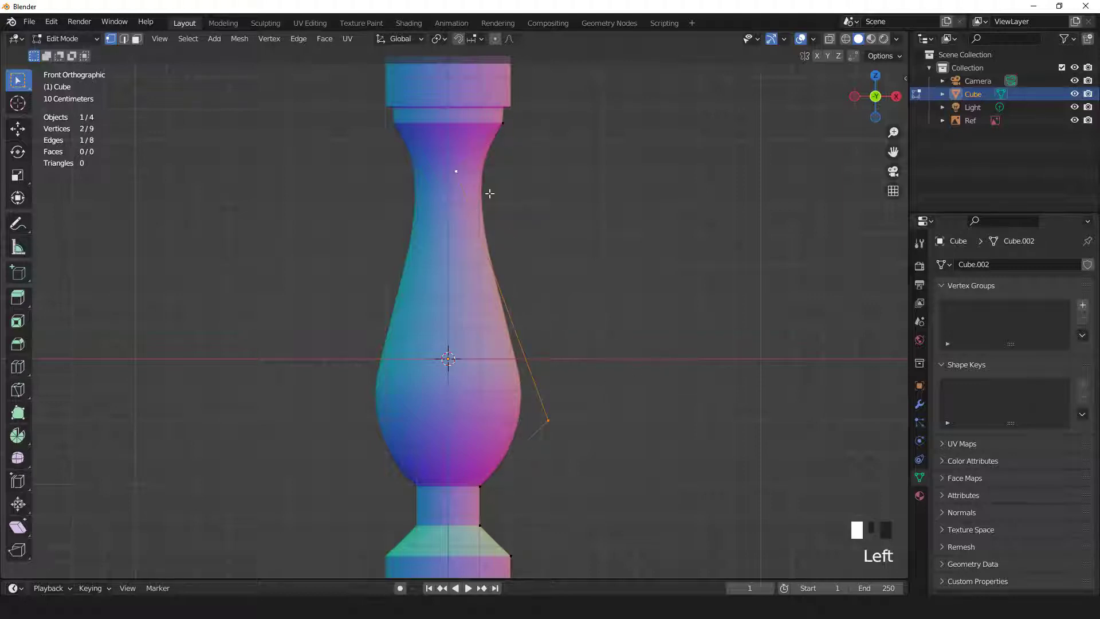
{"action": "key", "text": "g"}
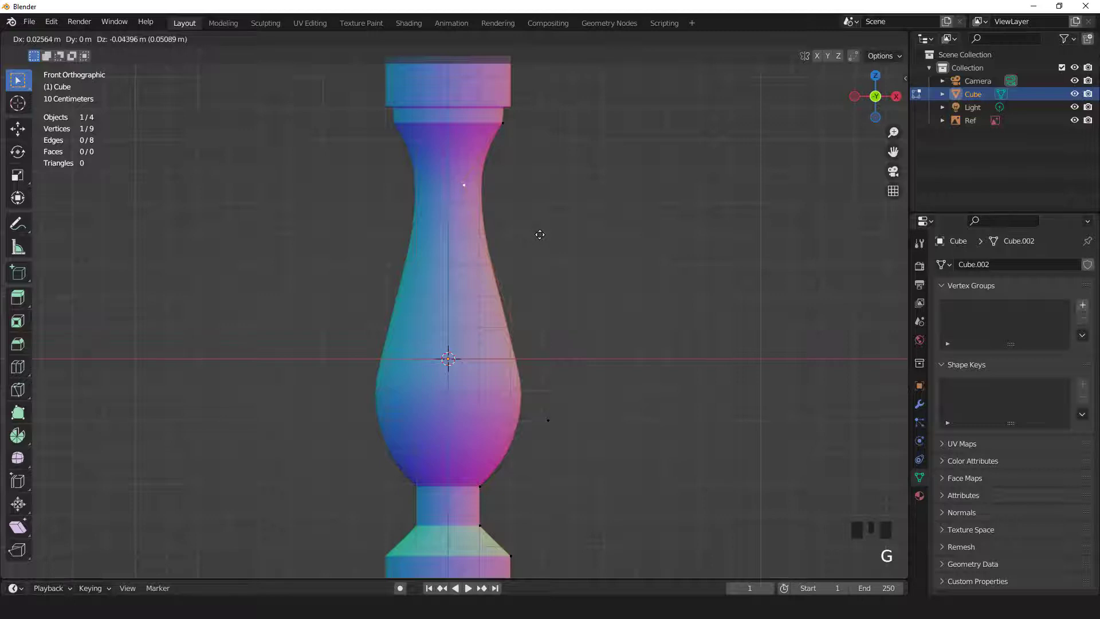
{"action": "left_click", "coordinate": [540, 236]}
{"action": "left_click", "coordinate": [551, 423]}
{"action": "key", "text": "g"}
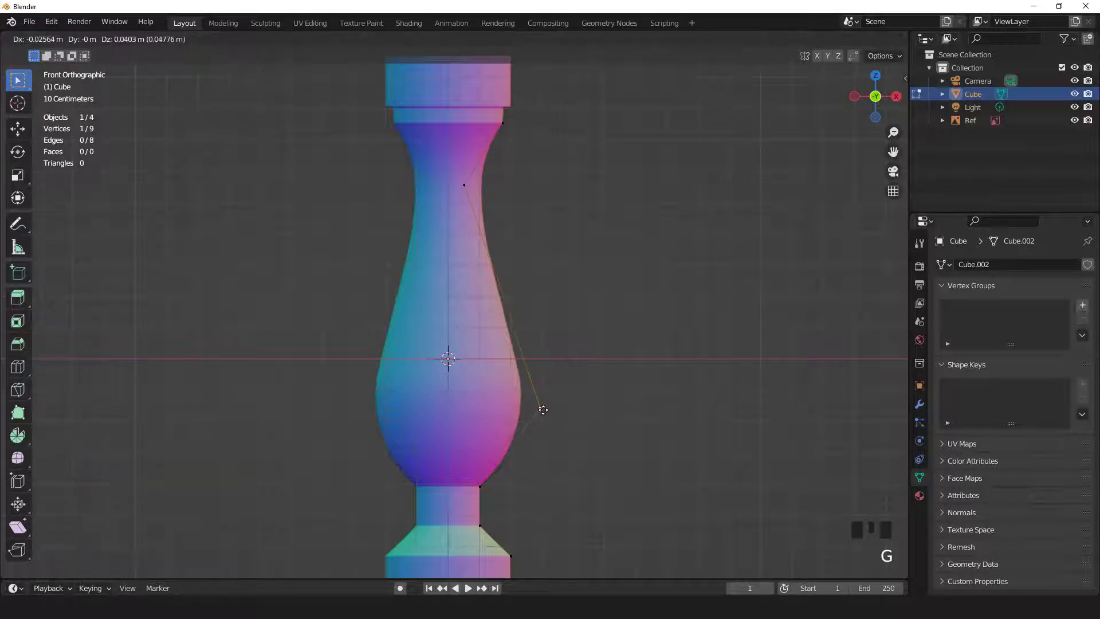
{"action": "left_click", "coordinate": [540, 407]}
Bevel the waist and bulb vertices together with 5 segments and a width of about 0.2 m.
{"action": "left_click", "coordinate": [467, 184], "text": "shift"}
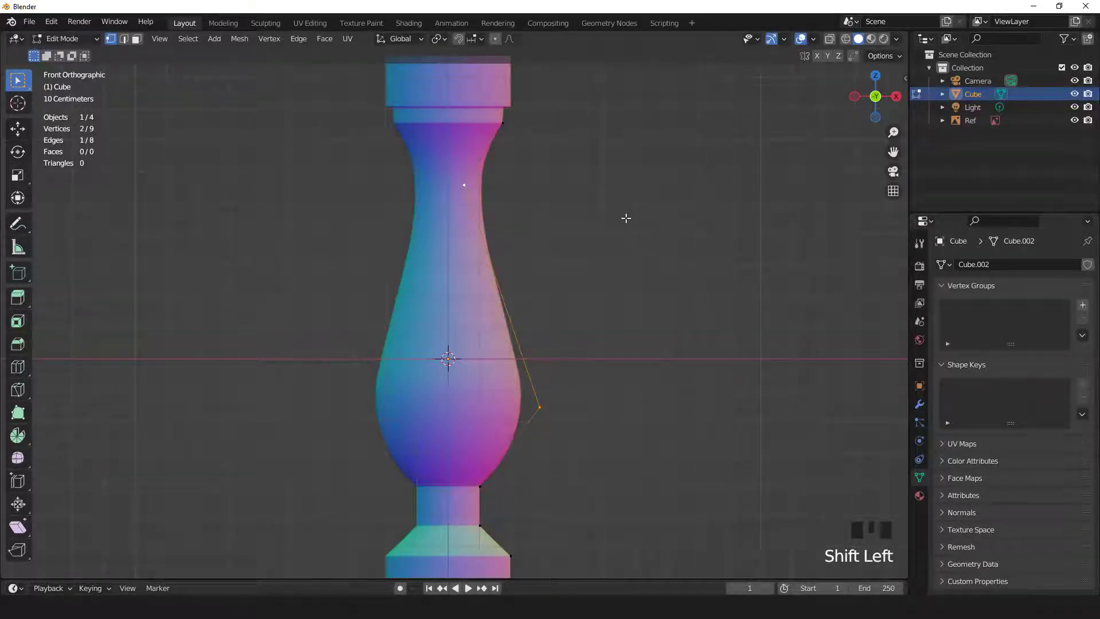
{"action": "key", "text": "shift+ctrl+b"}
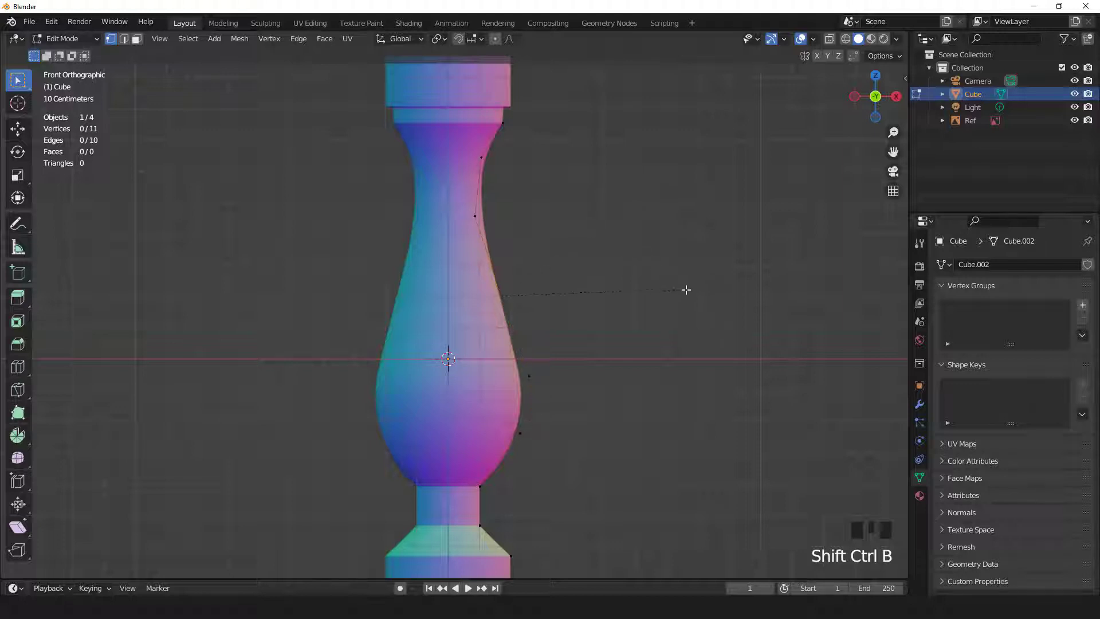
{"action": "scroll", "coordinate": [694, 298], "scroll_direction": "up", "scroll_amount": 2}
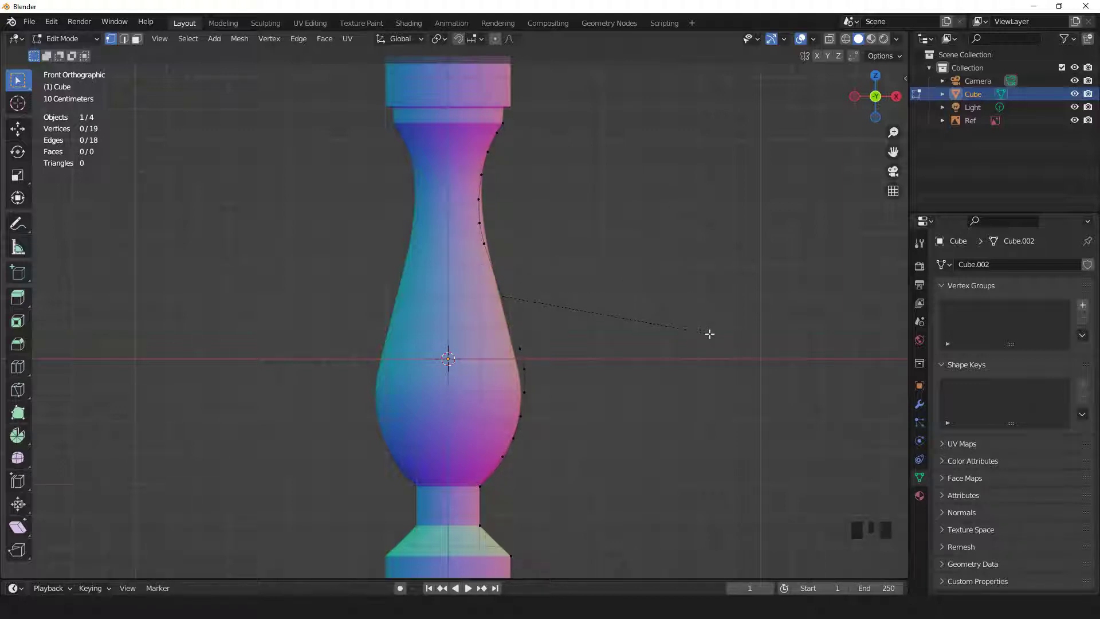
{"action": "left_click", "coordinate": [709, 334]}
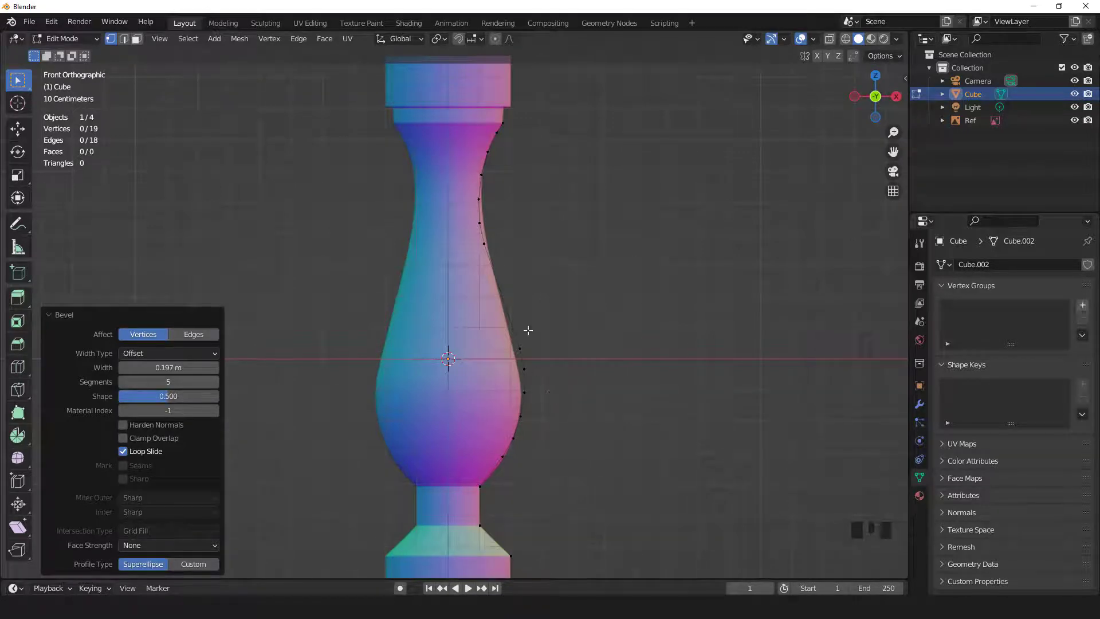
Move the four upper vertices of the bulb's curve inward one by one onto the outline of the reference image.
{"action": "middle_click_drag", "start_coordinate": [527, 330], "coordinate": [530, 307], "text": "shift"}
{"action": "scroll", "coordinate": [553, 361], "scroll_direction": "up", "scroll_amount": 3}
{"action": "left_click", "coordinate": [552, 360]}
{"action": "scroll", "coordinate": [604, 396], "scroll_direction": "up", "scroll_amount": 1}
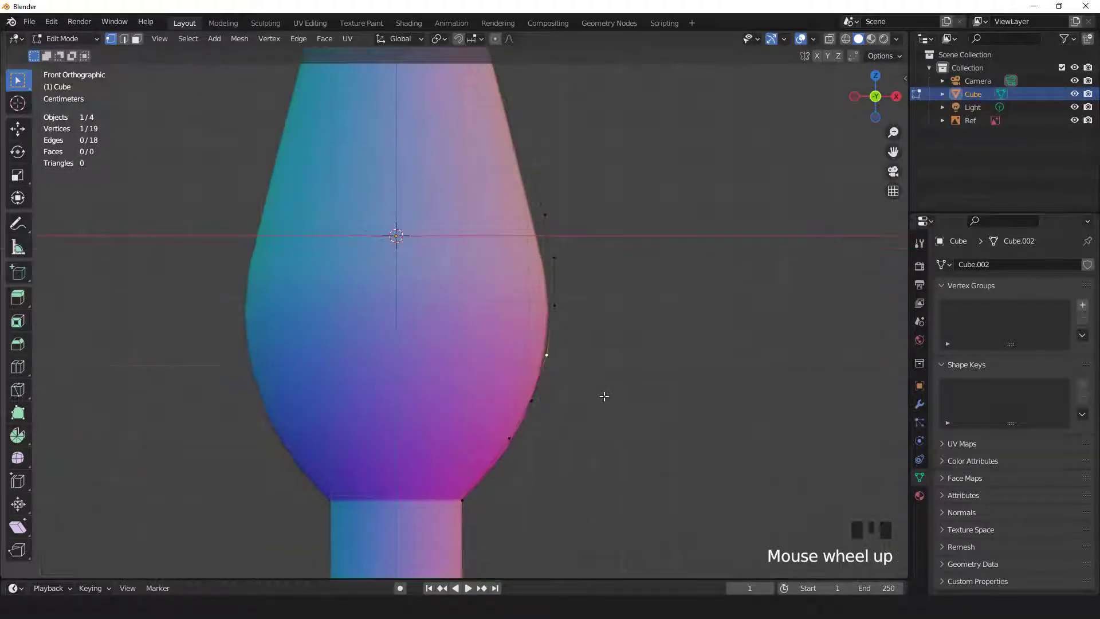
{"action": "key", "text": "g"}
{"action": "left_click", "coordinate": [569, 311]}
{"action": "left_click", "coordinate": [576, 312]}
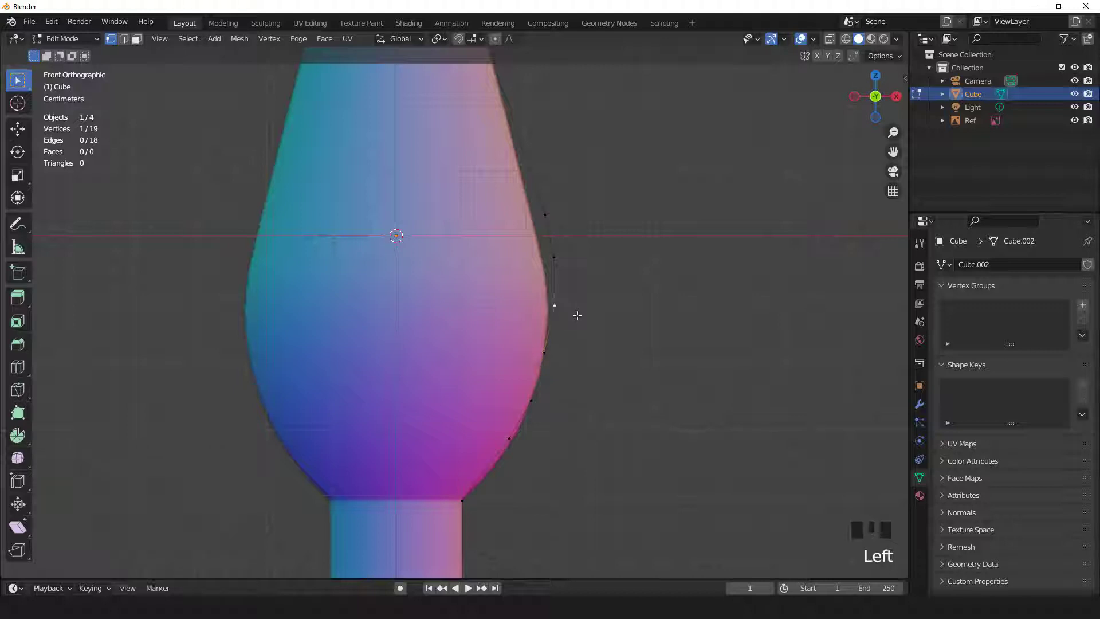
{"action": "key", "text": "g"}
{"action": "left_click", "coordinate": [551, 257]}
{"action": "key", "text": "g"}
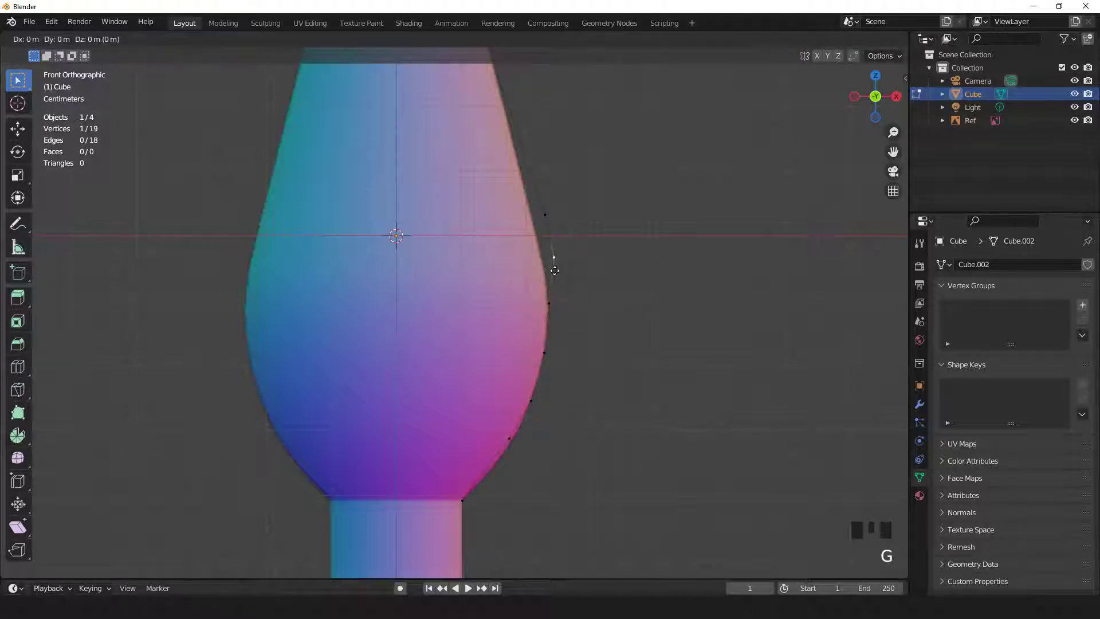
{"action": "left_click", "coordinate": [545, 217]}
{"action": "key", "text": "g"}
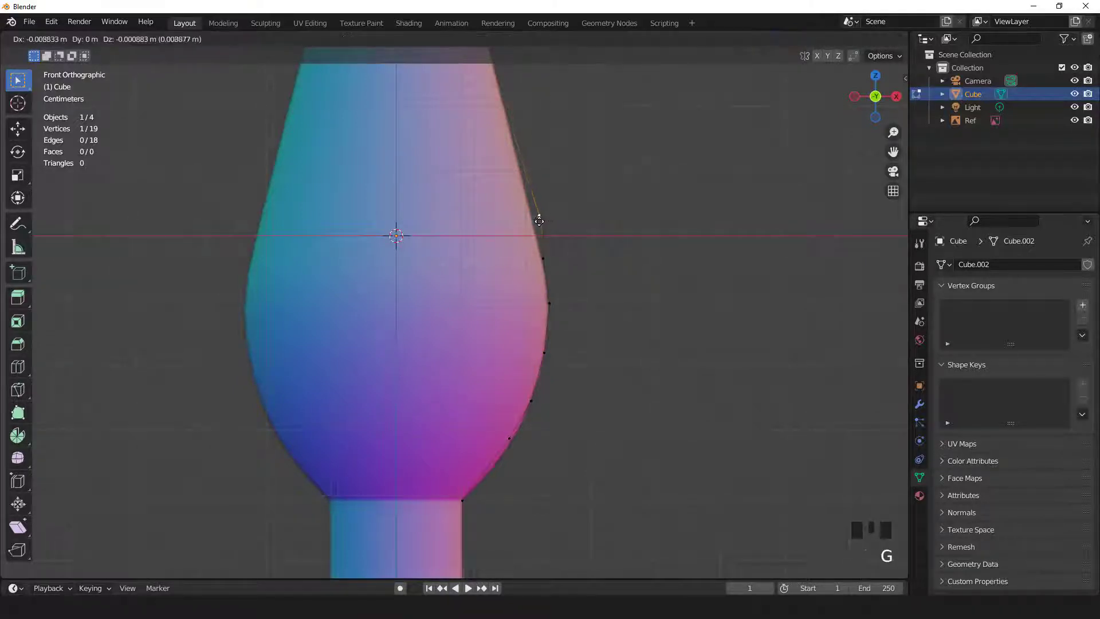
{"action": "left_click", "coordinate": [532, 217]}
Move the vertices along the narrow waist outward one by one onto the edge of the reference silhouette.
{"action": "scroll", "coordinate": [536, 209], "scroll_direction": "down", "scroll_amount": 2}
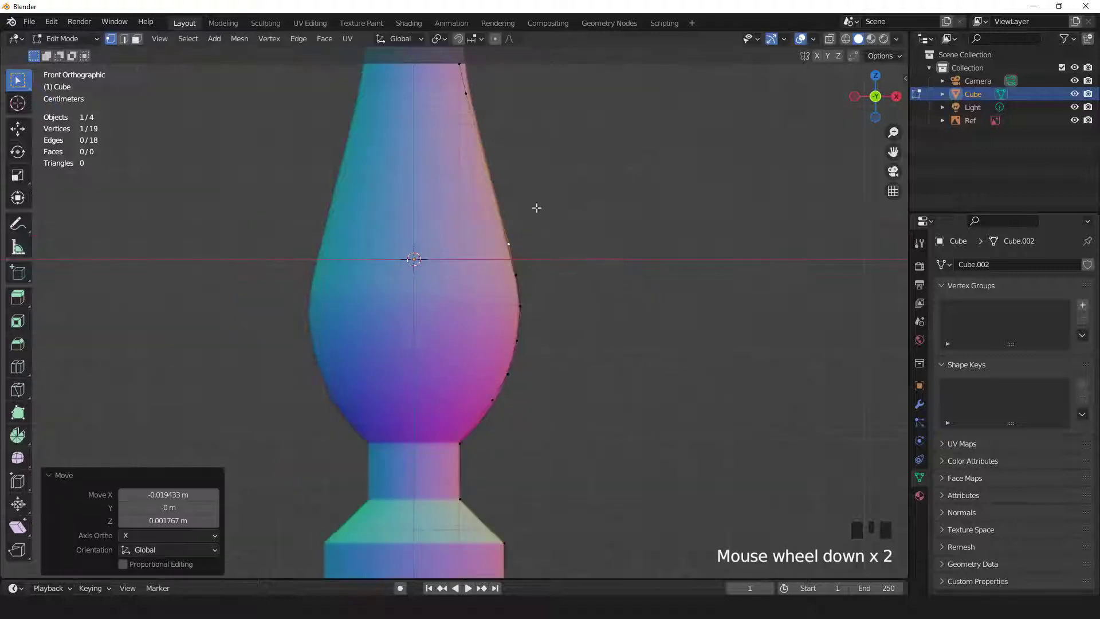
{"action": "middle_click_drag", "start_coordinate": [535, 209], "coordinate": [527, 359], "text": "shift"}
{"action": "scroll", "coordinate": [528, 359], "scroll_direction": "up", "scroll_amount": 3}
{"action": "left_click", "coordinate": [578, 323]}
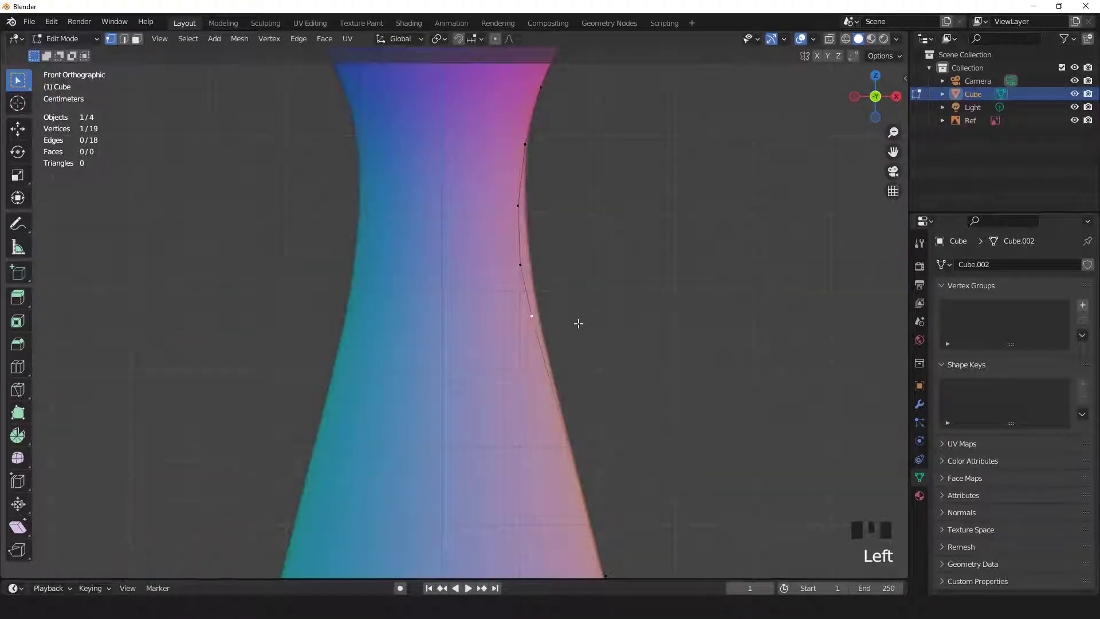
{"action": "key", "text": "g"}
{"action": "left_click", "coordinate": [584, 322]}
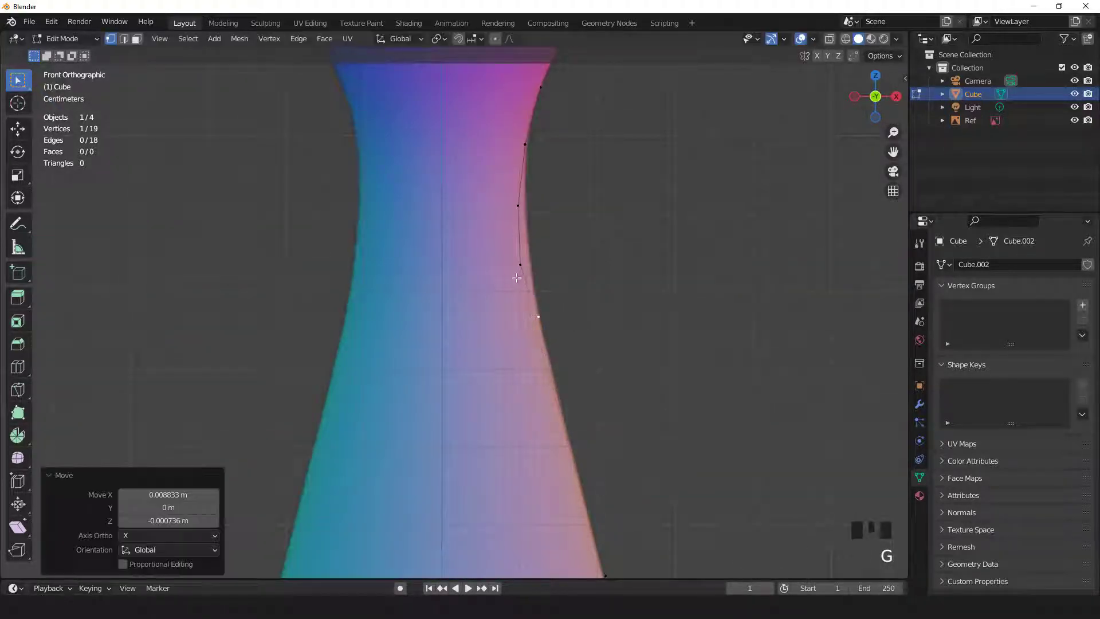
{"action": "key", "text": "g"}
{"action": "left_click", "coordinate": [552, 280]}
{"action": "left_click", "coordinate": [534, 214]}
{"action": "key", "text": "g"}
{"action": "left_click", "coordinate": [543, 219]}
{"action": "key", "text": "g"}
{"action": "right_click", "coordinate": [573, 201]}
{"action": "scroll", "coordinate": [574, 203], "scroll_direction": "down", "scroll_amount": 2}
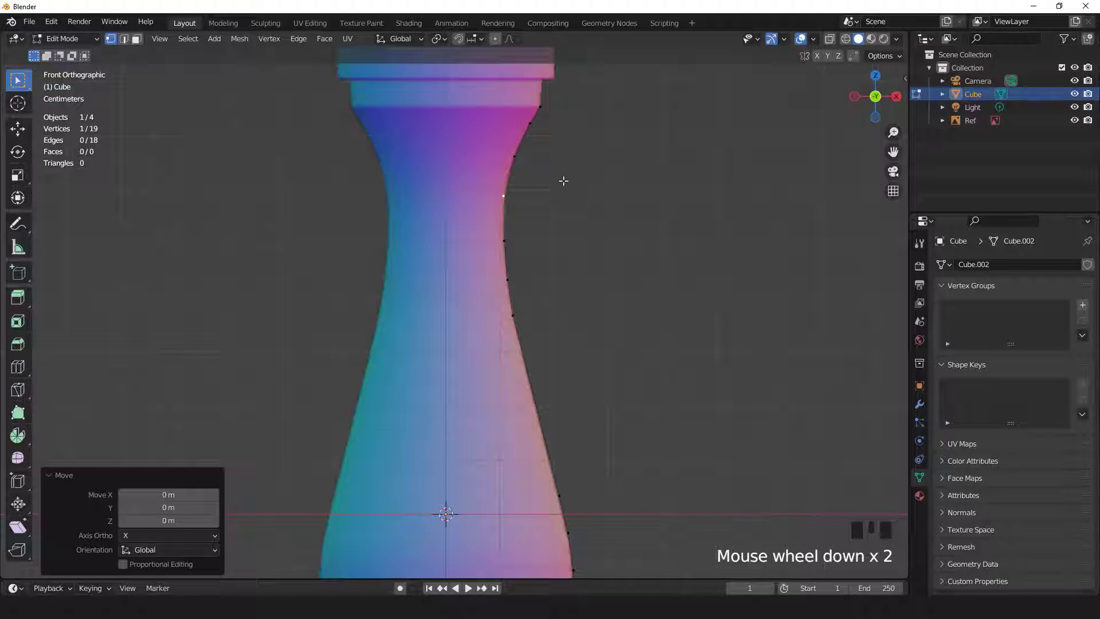
Extrude the top end vertex about 0.05 m up the ring, about 0.024 m out to the cap's edge, and up to the cap's top.
{"action": "left_click", "coordinate": [539, 107]}
{"action": "middle_click_drag", "start_coordinate": [572, 111], "coordinate": [577, 381], "text": "shift"}
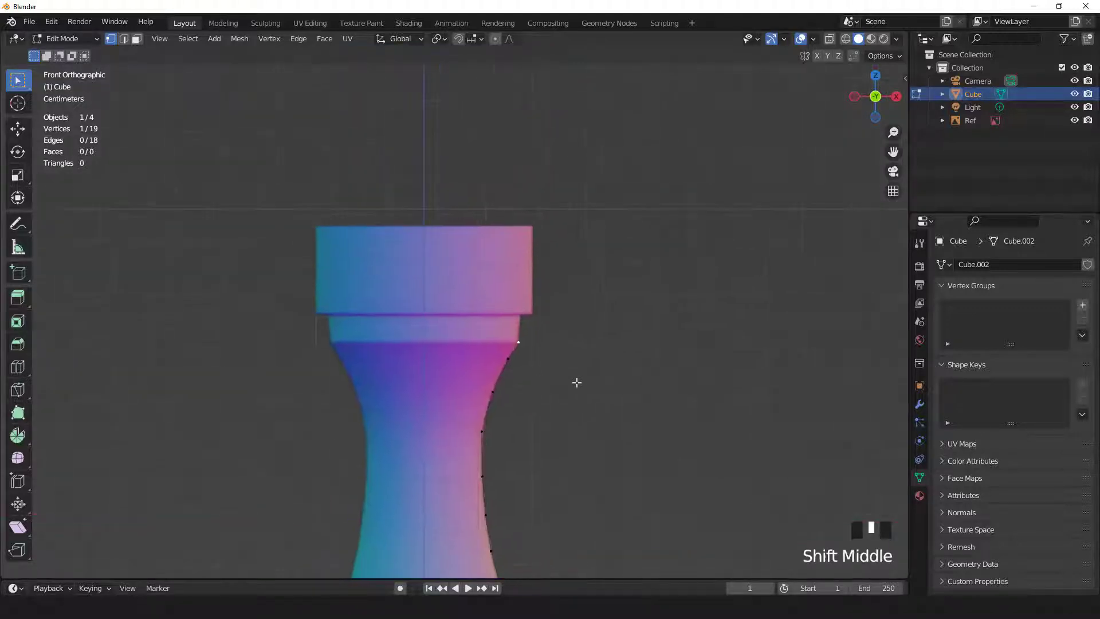
{"action": "scroll", "coordinate": [660, 354], "scroll_direction": "up", "scroll_amount": 3}
{"action": "key", "text": "e"}
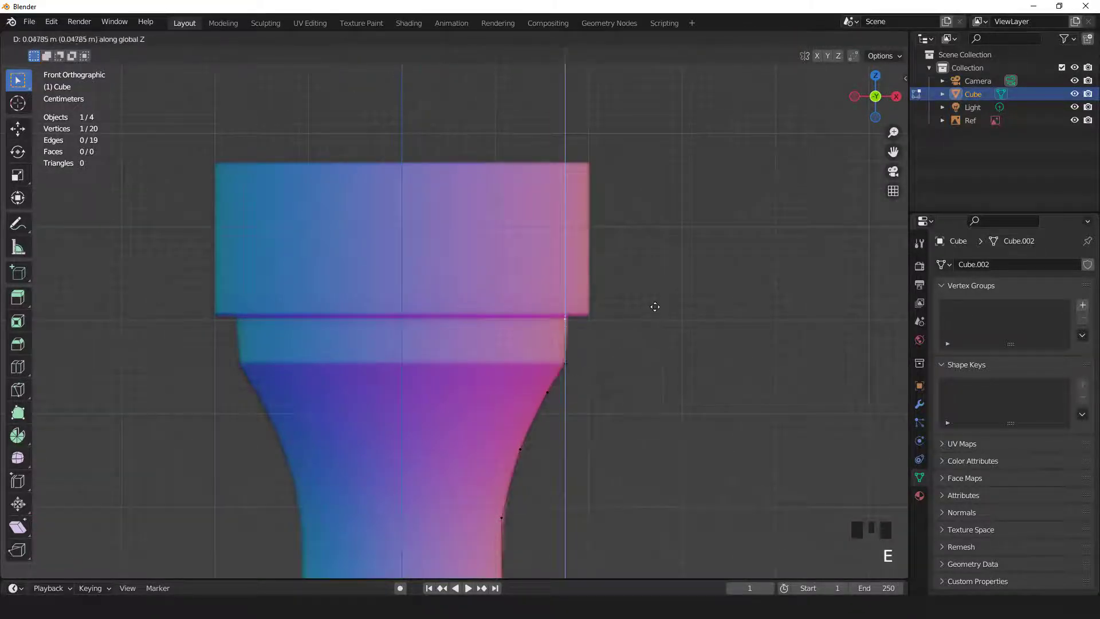
{"action": "left_click", "coordinate": [655, 306]}
{"action": "key", "text": "e"}
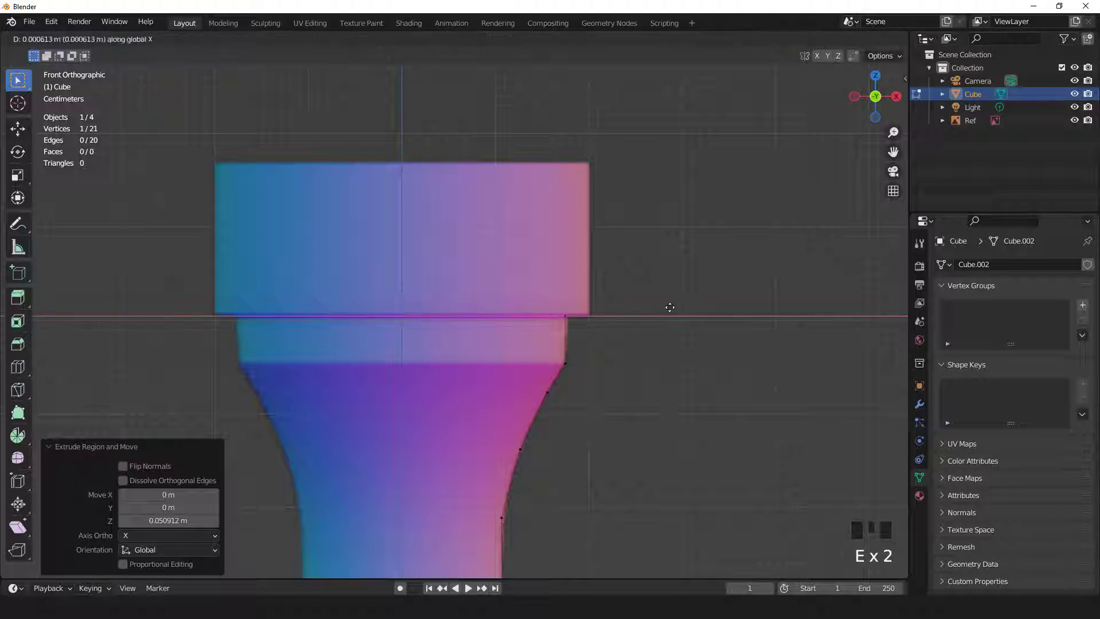
{"action": "left_click", "coordinate": [678, 308]}
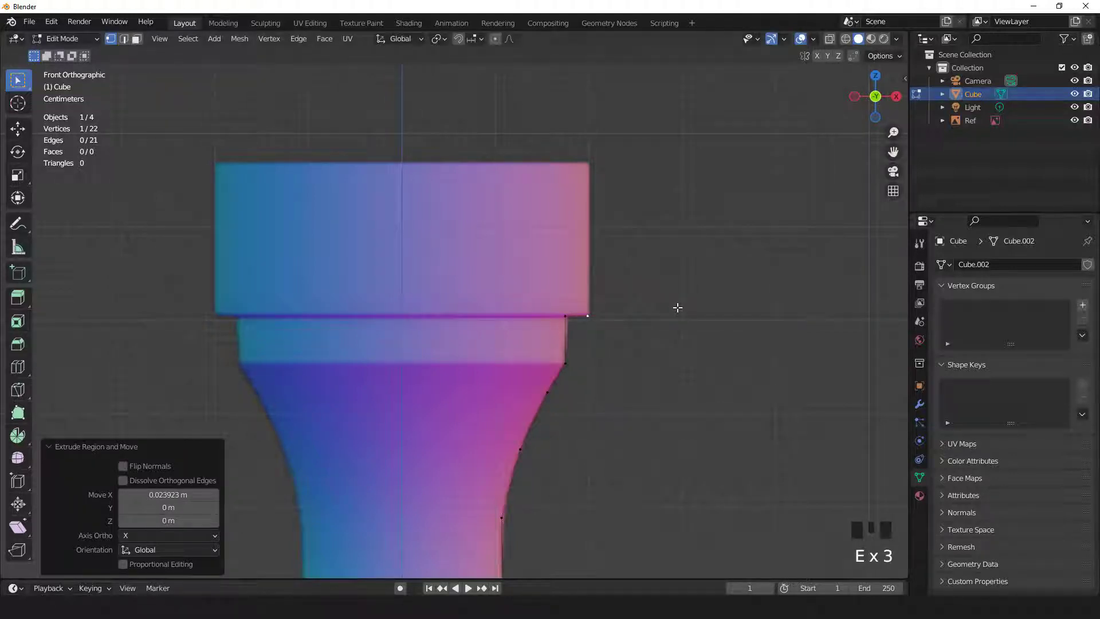
{"action": "left_click", "coordinate": [667, 156]}
Leave Edit Mode and add a Screw modifier to the traced profile.
{"action": "scroll", "coordinate": [668, 250], "scroll_direction": "down", "scroll_amount": 5}
{"action": "key", "text": "Tab"}
{"action": "scroll", "coordinate": [567, 281], "scroll_direction": "down", "scroll_amount": 4}
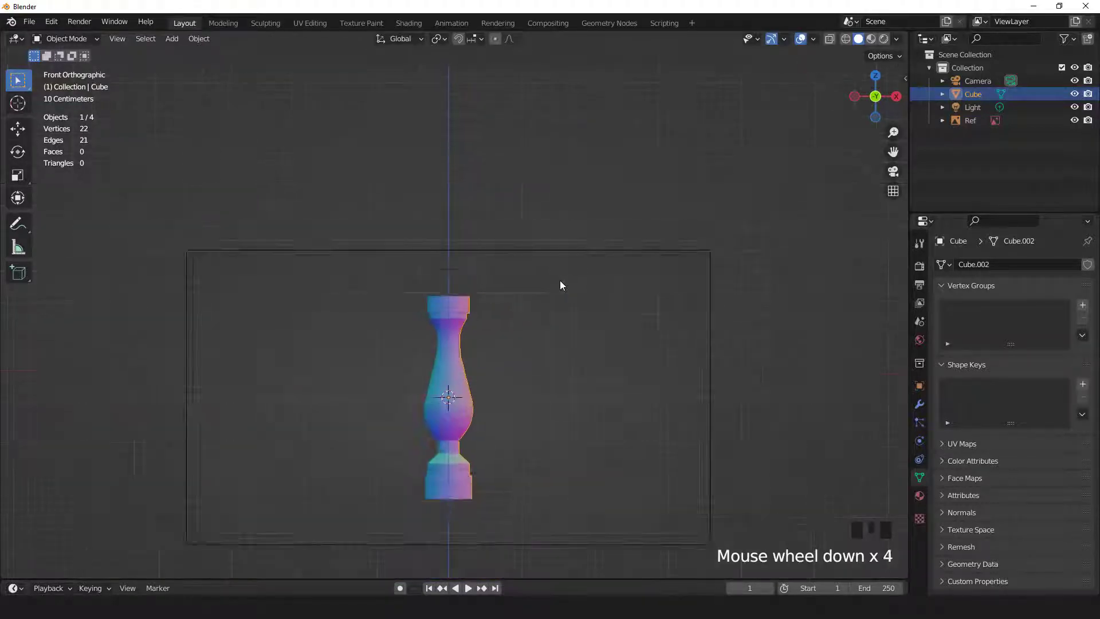
{"action": "scroll", "coordinate": [560, 285], "scroll_direction": "down", "scroll_amount": 2}
{"action": "middle_click_drag", "start_coordinate": [544, 312], "coordinate": [513, 340]}
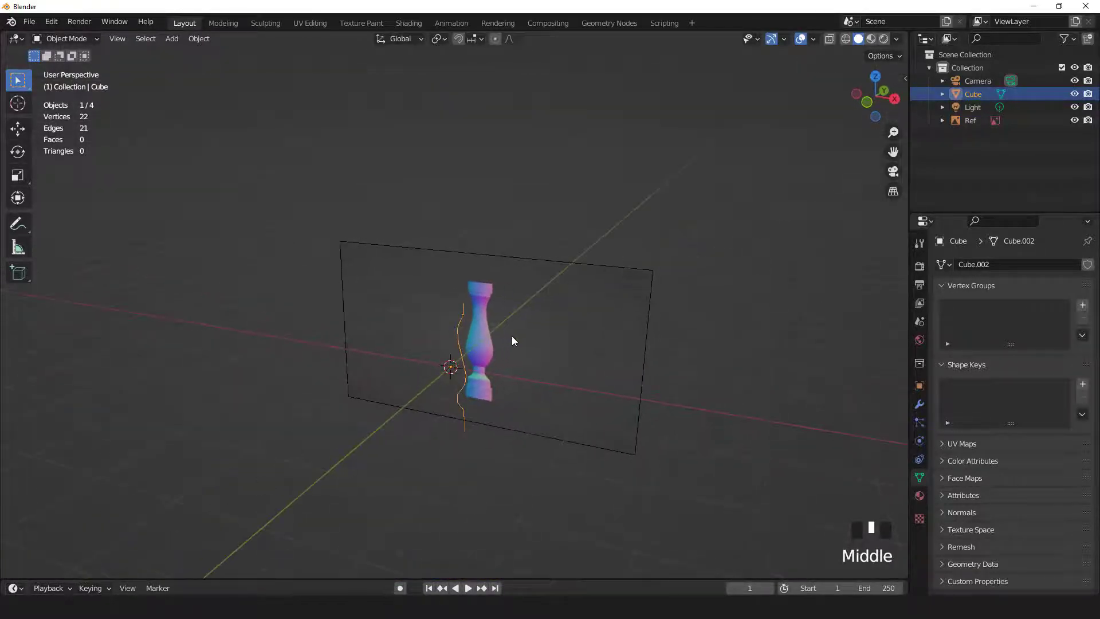
{"action": "key", "text": "KP_1"}
{"action": "left_click", "coordinate": [919, 405]}
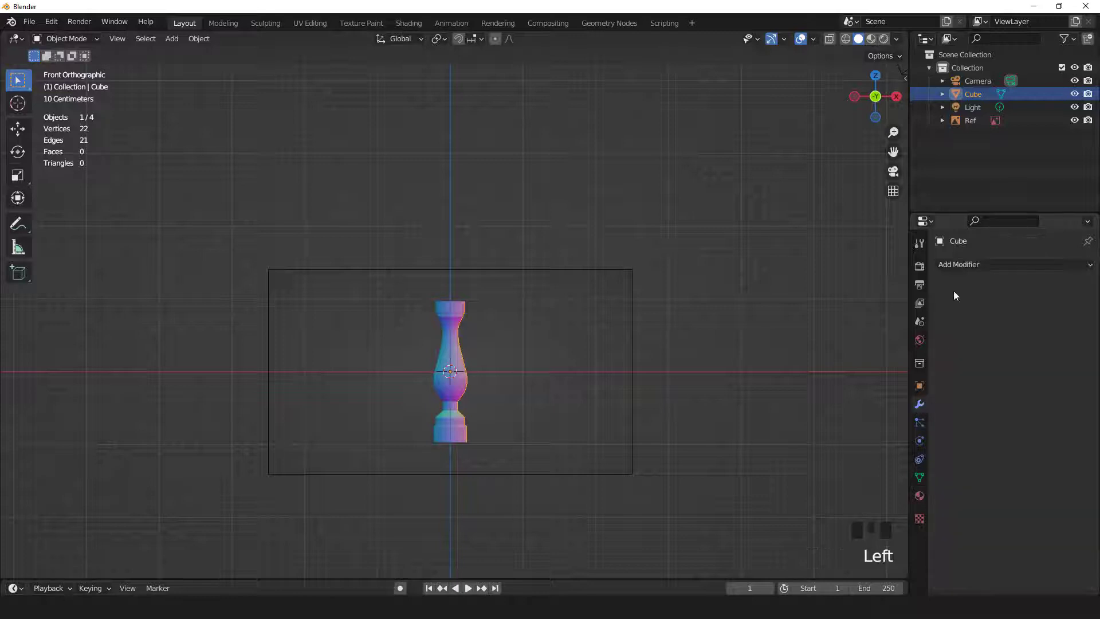
{"action": "left_click", "coordinate": [955, 264]}
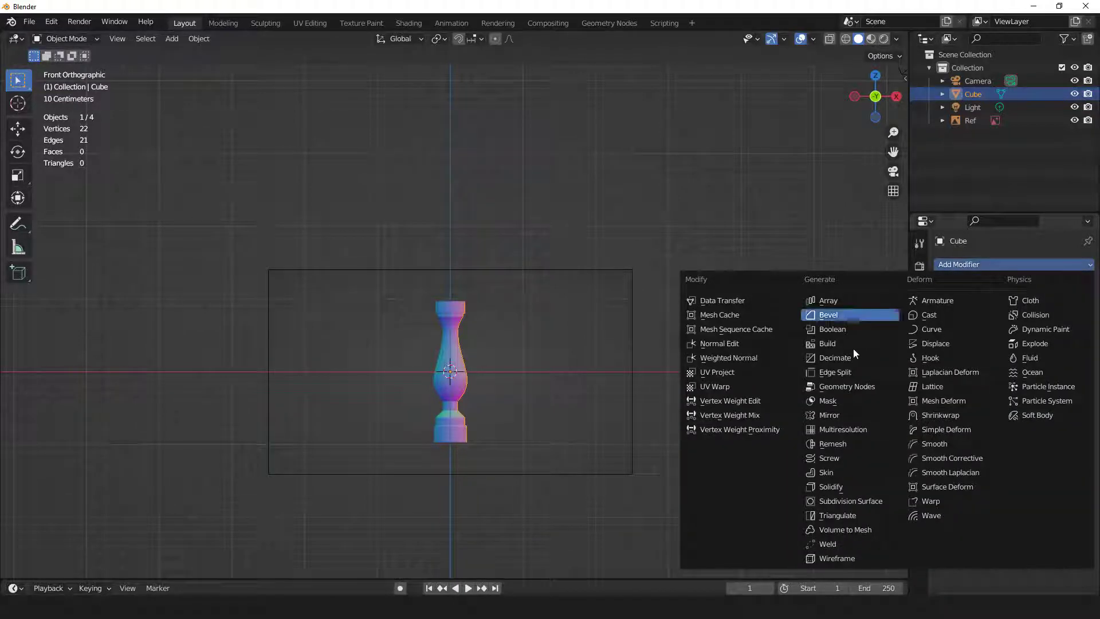
{"action": "left_click", "coordinate": [838, 458]}
Isolate the baluster in local view and display it from the top in wireframe shading.
{"action": "scroll", "coordinate": [527, 361], "scroll_direction": "up", "scroll_amount": 2}
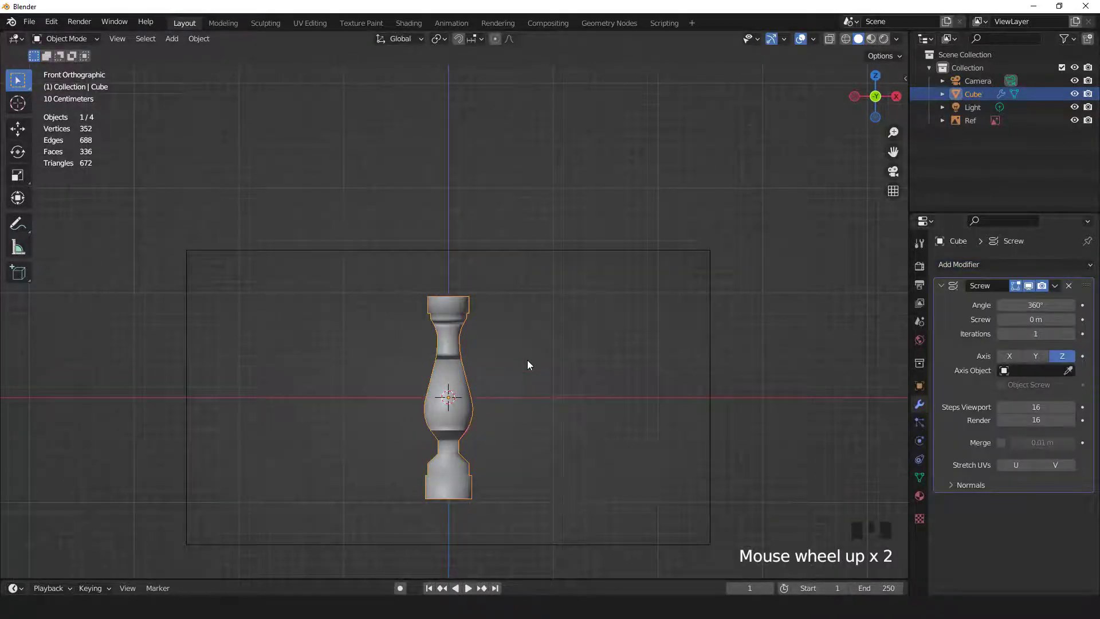
{"action": "key", "text": "KP_Divide"}
{"action": "middle_click_drag", "start_coordinate": [527, 364], "coordinate": [460, 390]}
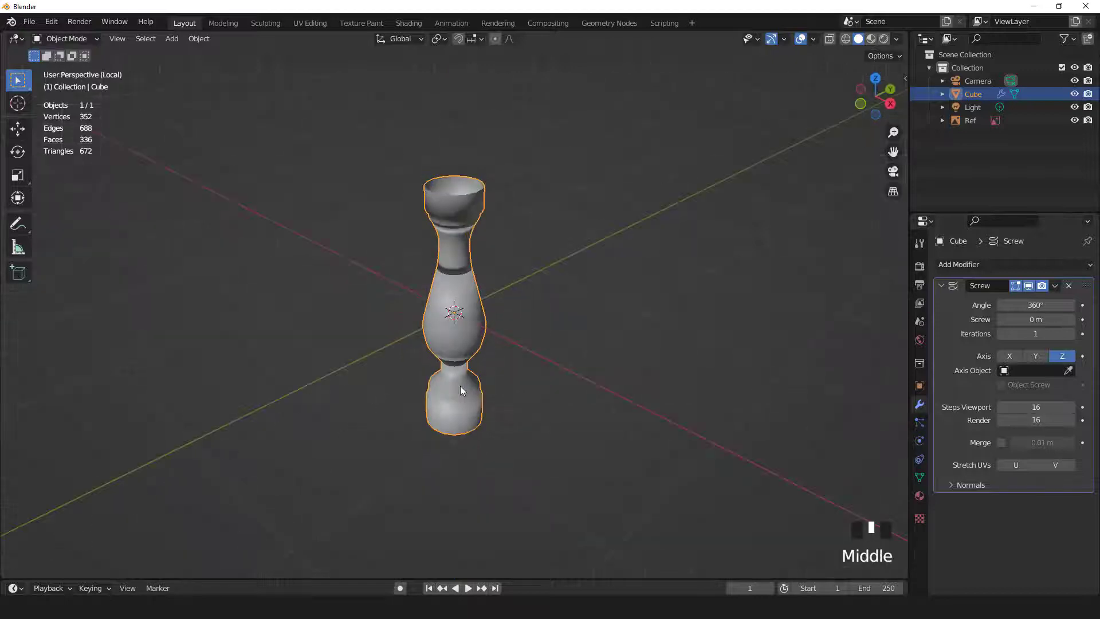
{"action": "key", "text": "KP_7"}
{"action": "scroll", "coordinate": [462, 386], "scroll_direction": "up", "scroll_amount": 3}
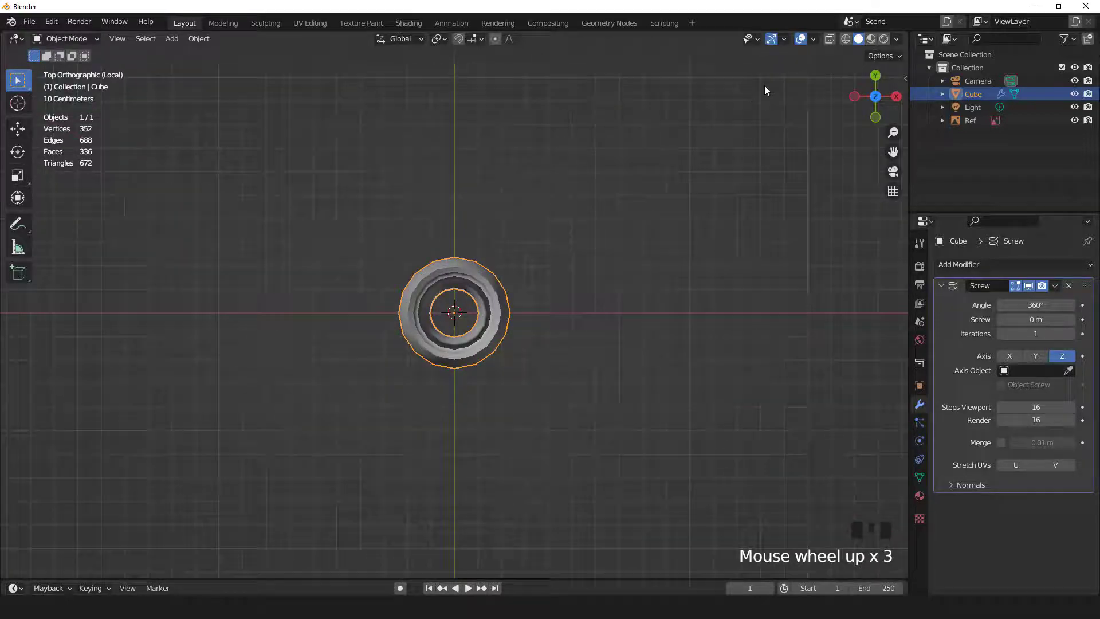
{"action": "left_click", "coordinate": [845, 39]}
{"action": "scroll", "coordinate": [554, 256], "scroll_direction": "up", "scroll_amount": 3}
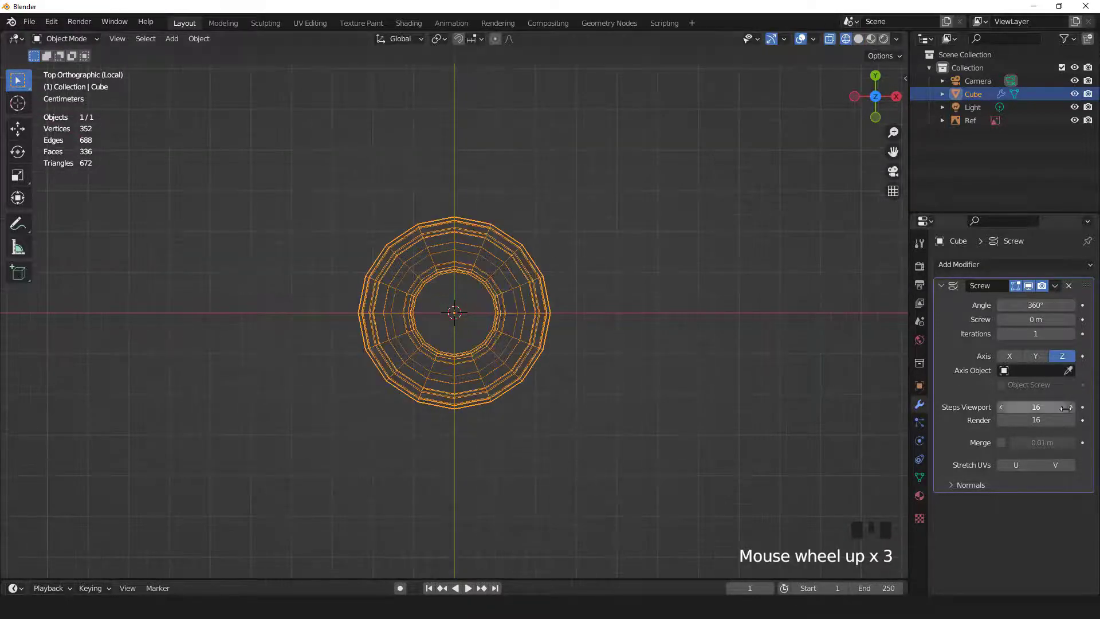
Set the Screw modifier's viewport steps to 46 and check the wireframe baluster from the front.
{"action": "left_click_drag", "start_coordinate": [1011, 407], "coordinate": [1055, 407]}
{"action": "left_click", "coordinate": [1000, 407]}
{"action": "left_click", "coordinate": [1000, 407]}
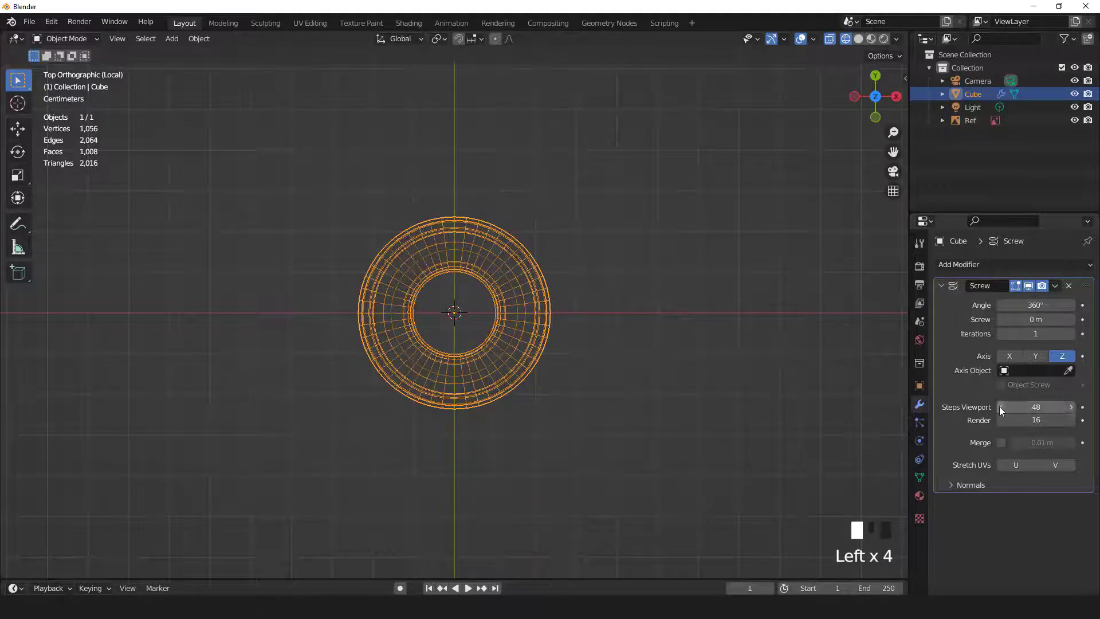
{"action": "left_click", "coordinate": [1000, 407]}
{"action": "left_click", "coordinate": [1000, 406]}
{"action": "middle_click_drag", "start_coordinate": [511, 294], "coordinate": [527, 299]}
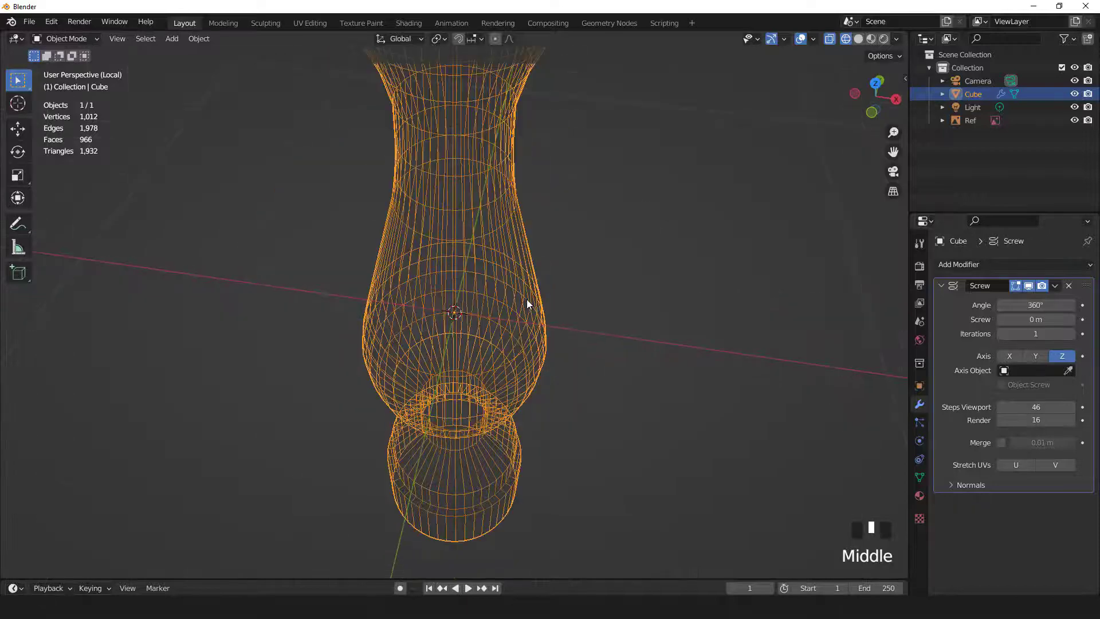
{"action": "scroll", "coordinate": [527, 299], "scroll_direction": "down", "scroll_amount": 3}
{"action": "key", "text": "KP_1"}
{"action": "scroll", "coordinate": [529, 297], "scroll_direction": "down", "scroll_amount": 2}
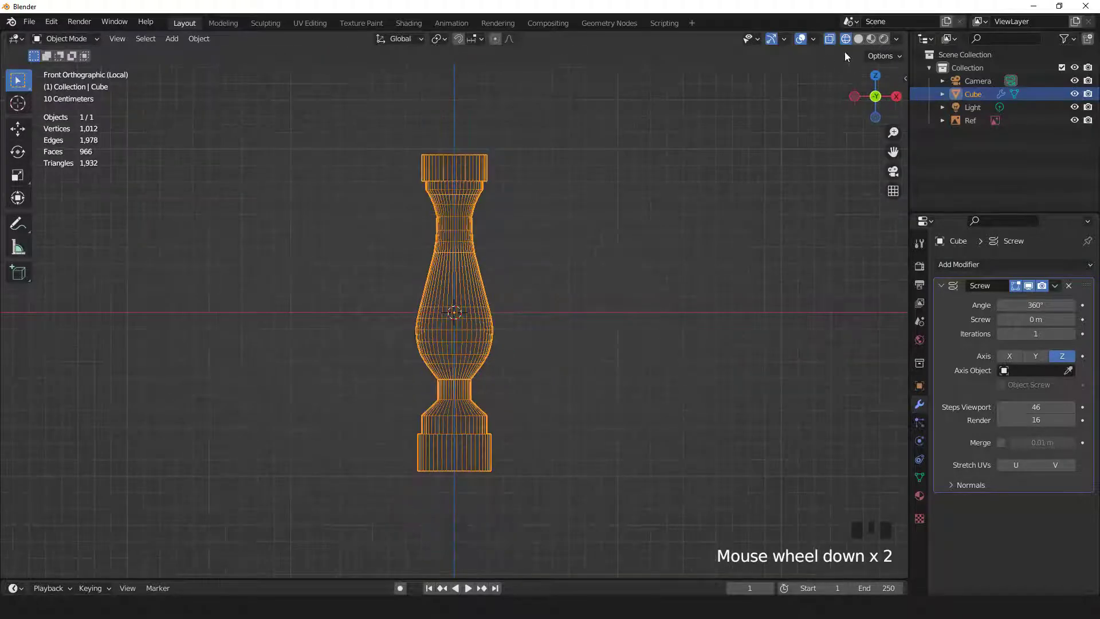
Display the baluster in solid shading and apply its Screw modifier.
{"action": "left_click", "coordinate": [858, 39]}
{"action": "scroll", "coordinate": [613, 267], "scroll_direction": "up", "scroll_amount": 1}
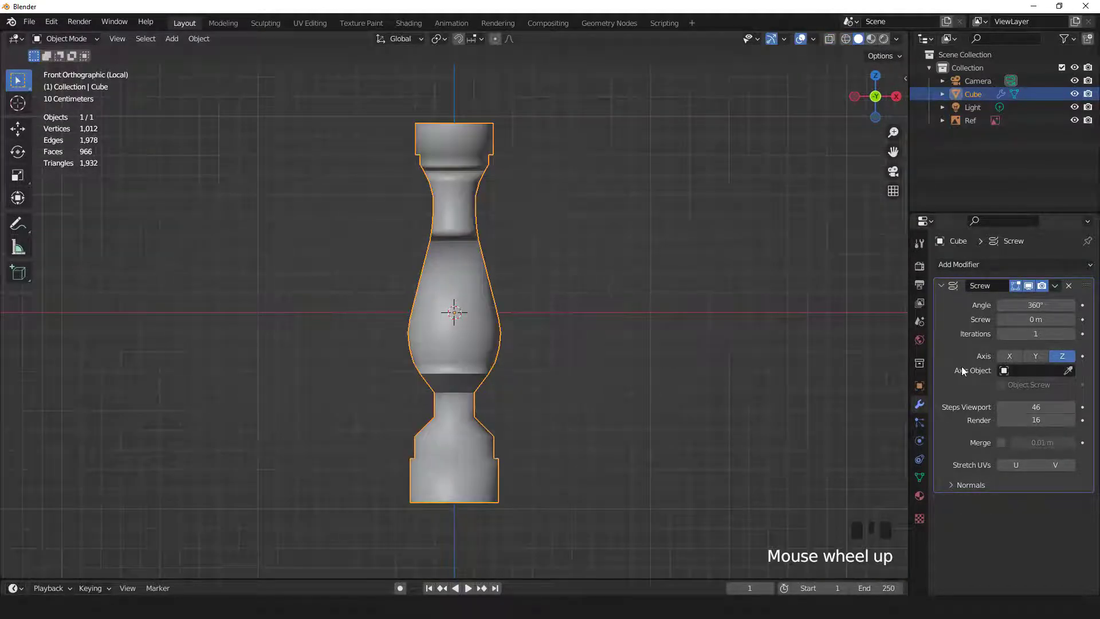
{"action": "left_click", "coordinate": [1055, 285]}
{"action": "left_click", "coordinate": [1026, 299]}
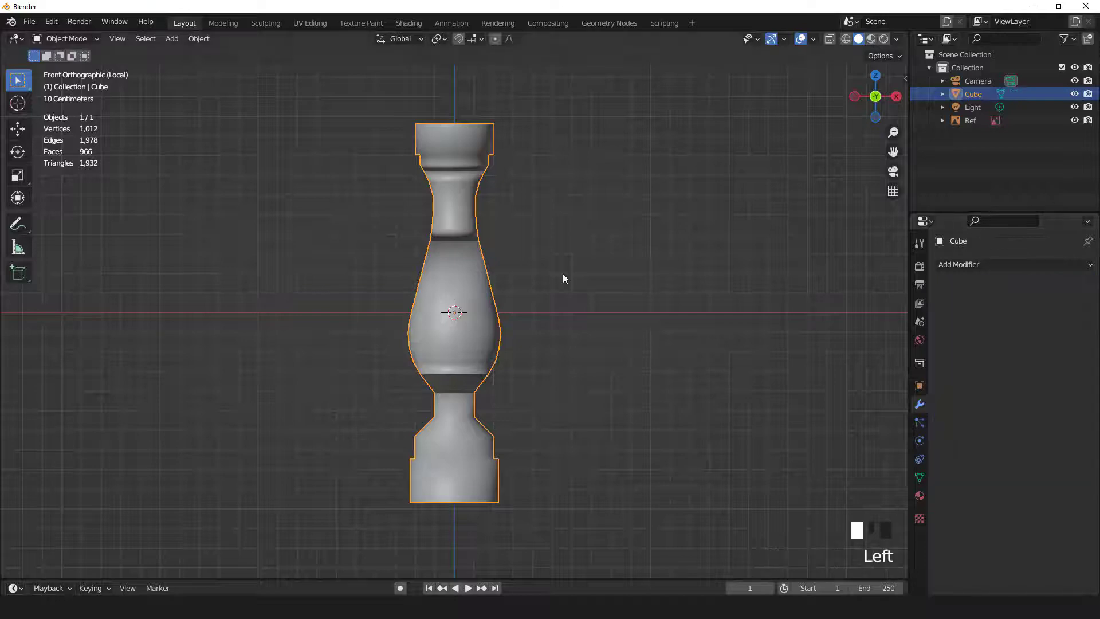
Display face orientation and recalculate the normals of the entire baluster mesh to face outside.
{"action": "key", "text": "Tab"}
{"action": "key", "text": "a"}
{"action": "key", "text": "3"}
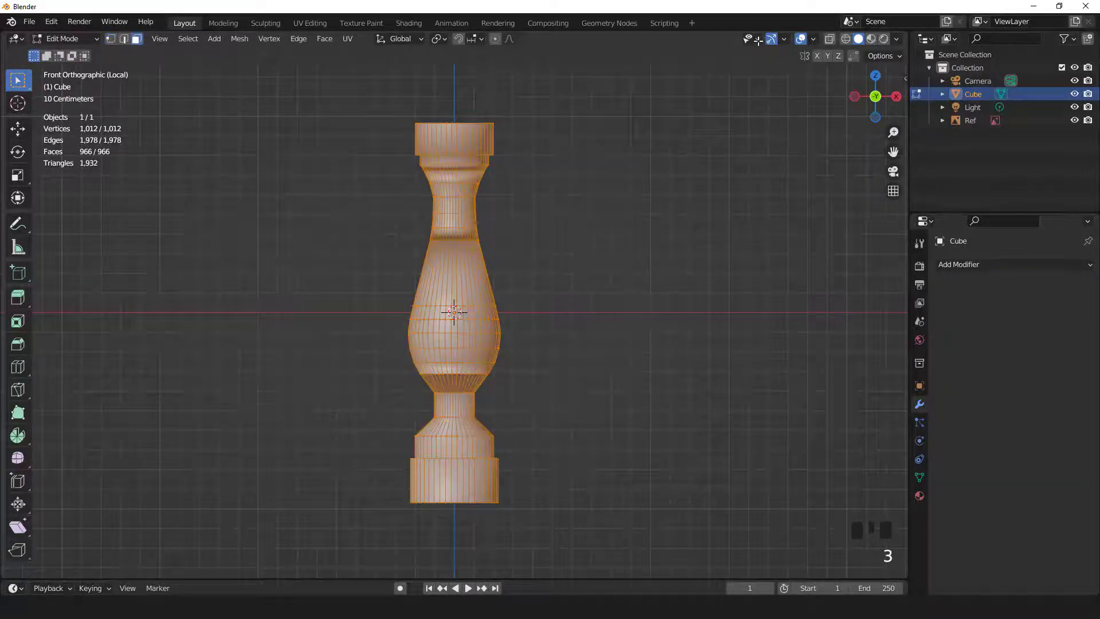
{"action": "left_click", "coordinate": [811, 39]}
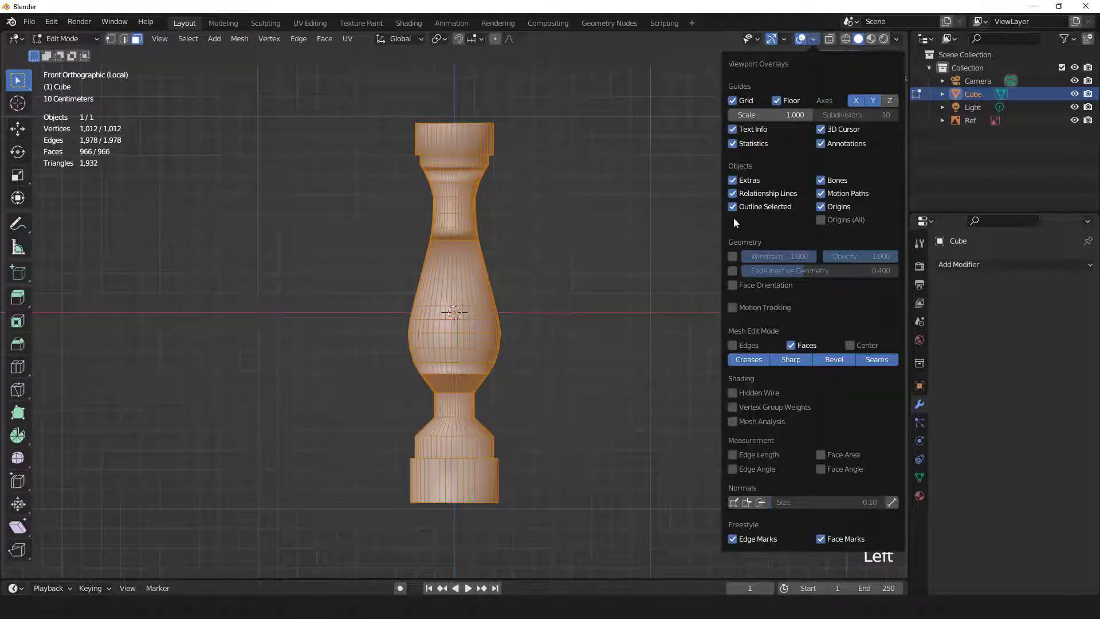
{"action": "left_click", "coordinate": [732, 285]}
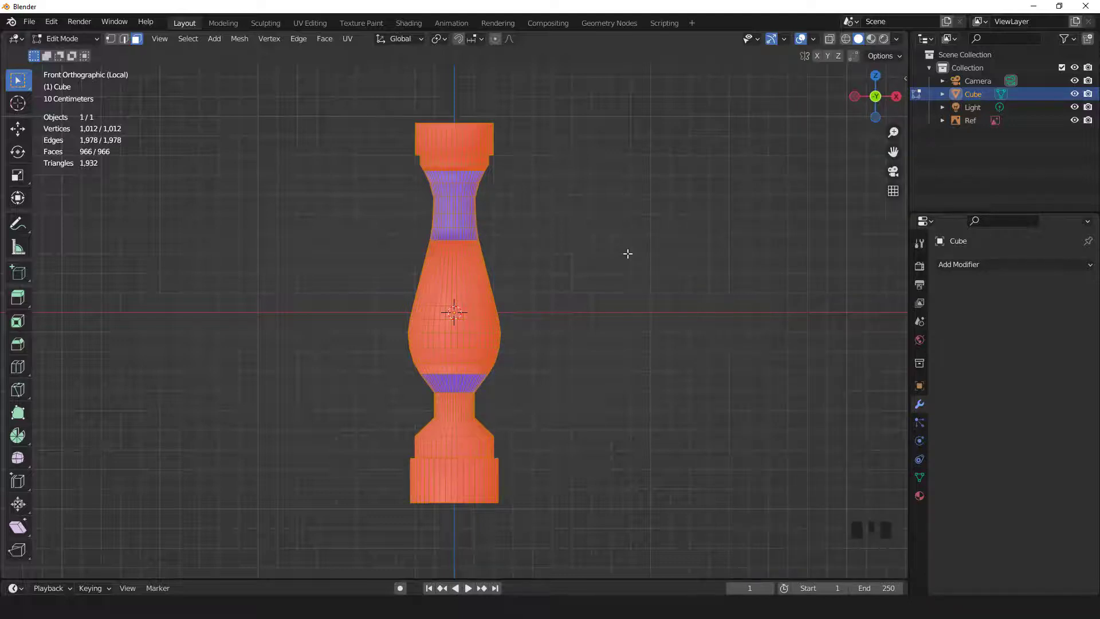
{"action": "key", "text": "shift+n"}
{"action": "middle_click_drag", "start_coordinate": [577, 279], "coordinate": [799, 93]}
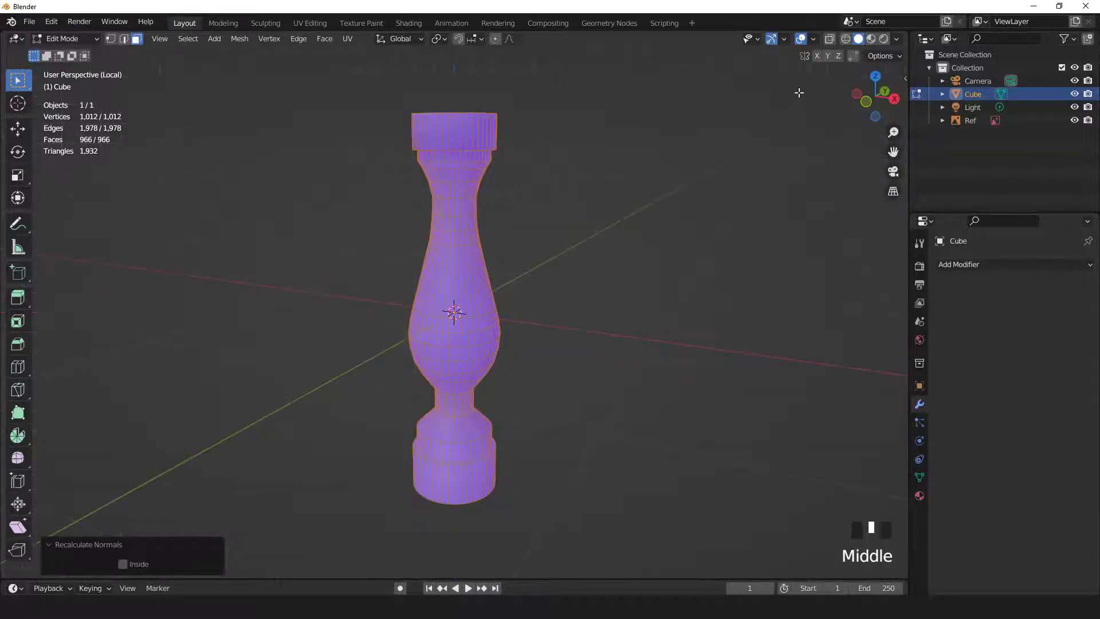
Turn off the face orientation overlay and return the baluster to Object Mode in front view.
{"action": "left_click", "coordinate": [813, 39]}
{"action": "left_click", "coordinate": [735, 290]}
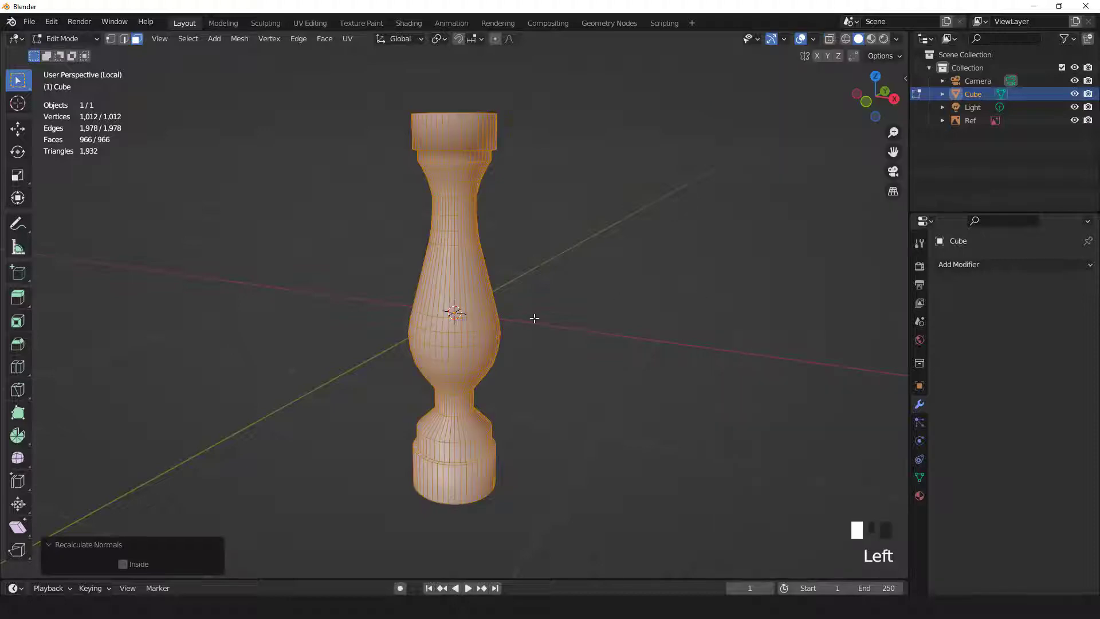
{"action": "scroll", "coordinate": [534, 319], "scroll_direction": "down", "scroll_amount": 1}
{"action": "key", "text": "KP_1"}
{"action": "key", "text": "Tab"}
{"action": "scroll", "coordinate": [534, 319], "scroll_direction": "up", "scroll_amount": 2}
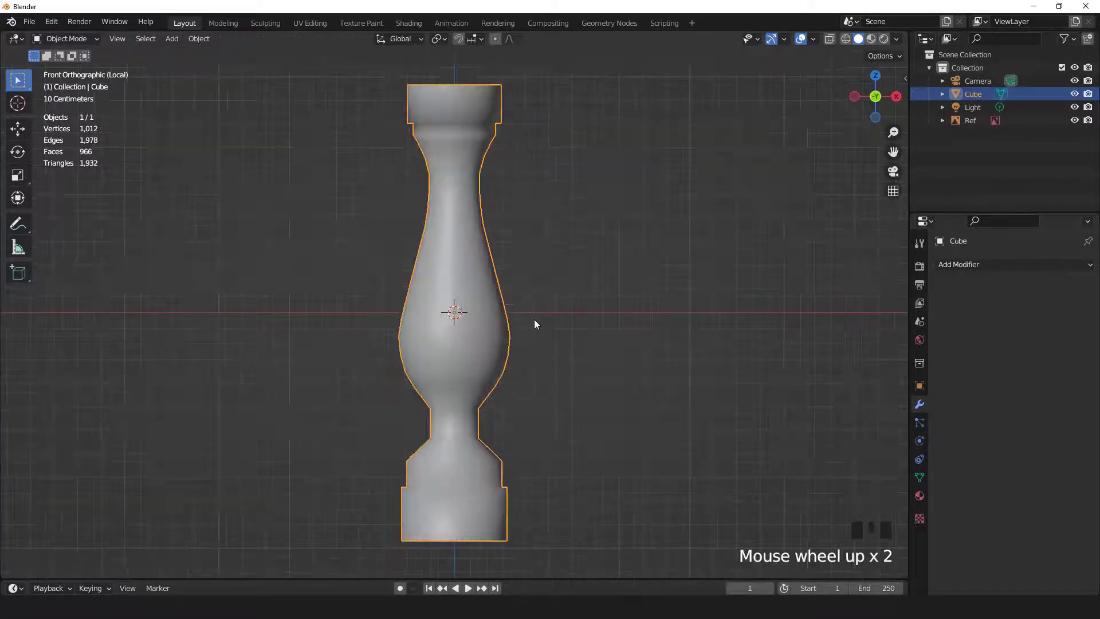
Add a Bevel modifier to the baluster with 2 segments and an amount of 0.01 m.
{"action": "scroll", "coordinate": [534, 325], "scroll_direction": "down", "scroll_amount": 2}
{"action": "middle_click_drag", "start_coordinate": [523, 331], "coordinate": [587, 300]}
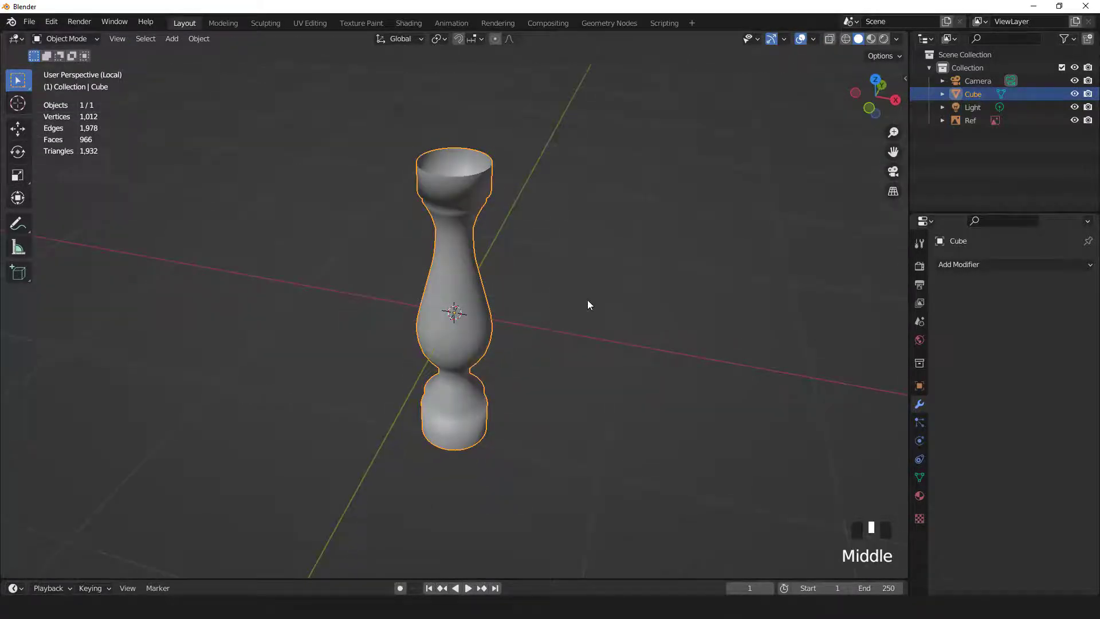
{"action": "left_click", "coordinate": [959, 264]}
{"action": "left_click", "coordinate": [829, 314]}
{"action": "key", "text": "KP_1"}
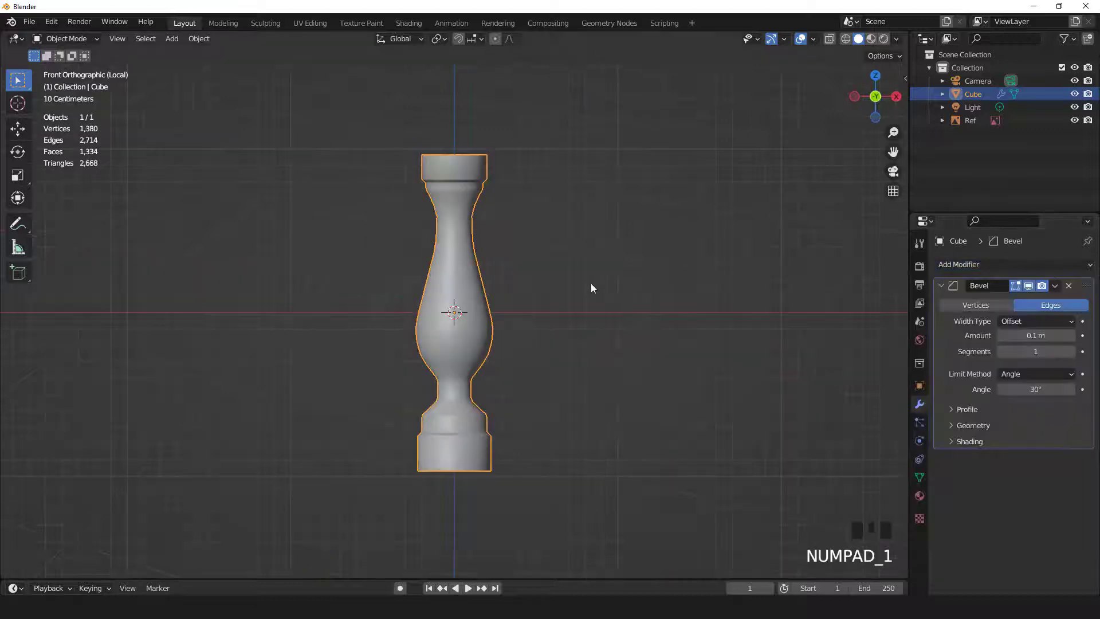
{"action": "scroll", "coordinate": [682, 287], "scroll_direction": "up", "scroll_amount": 1}
{"action": "left_click", "coordinate": [1071, 352]}
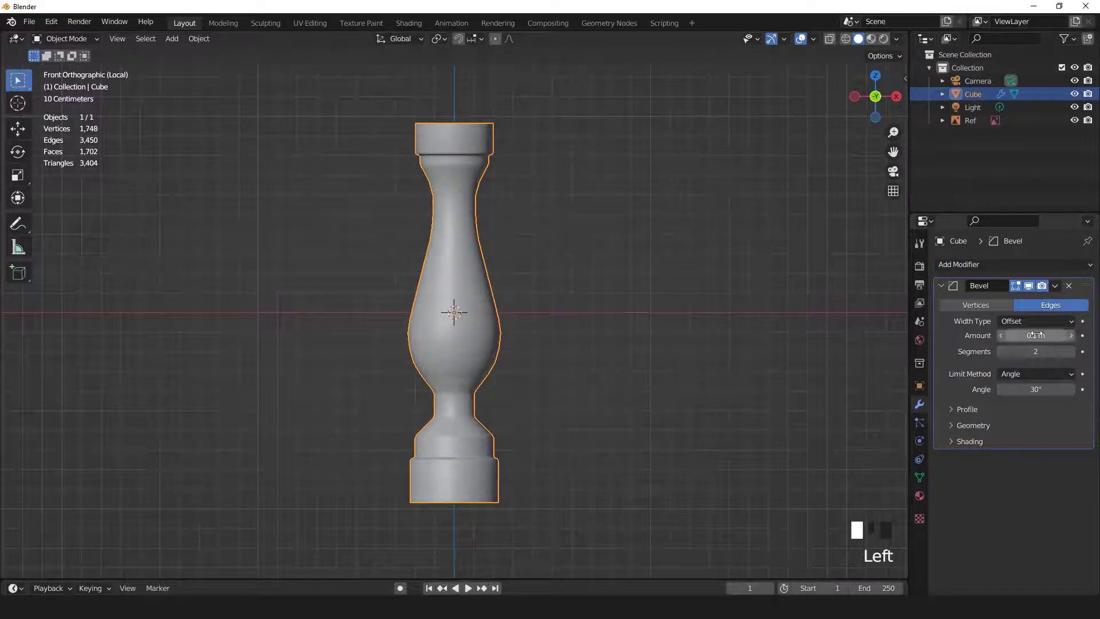
{"action": "left_click_drag", "start_coordinate": [1070, 338], "coordinate": [1001, 338]}
{"action": "left_click", "coordinate": [1071, 337]}
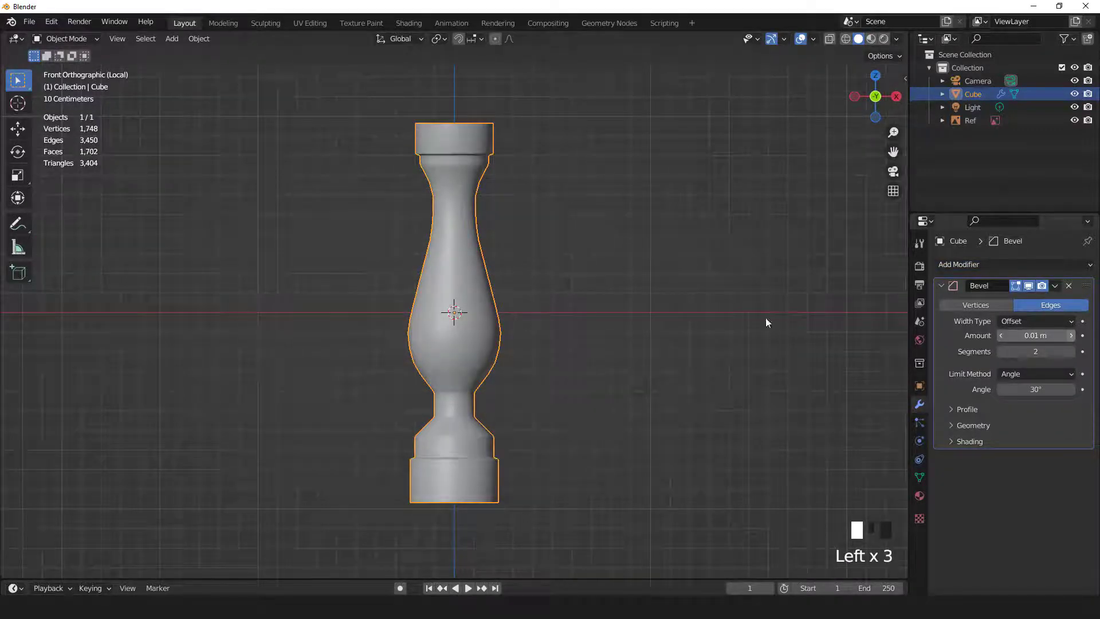
Add a level 1 Subdivision modifier to the baluster and collapse both modifiers' settings.
{"action": "key", "text": "ctrl+1"}
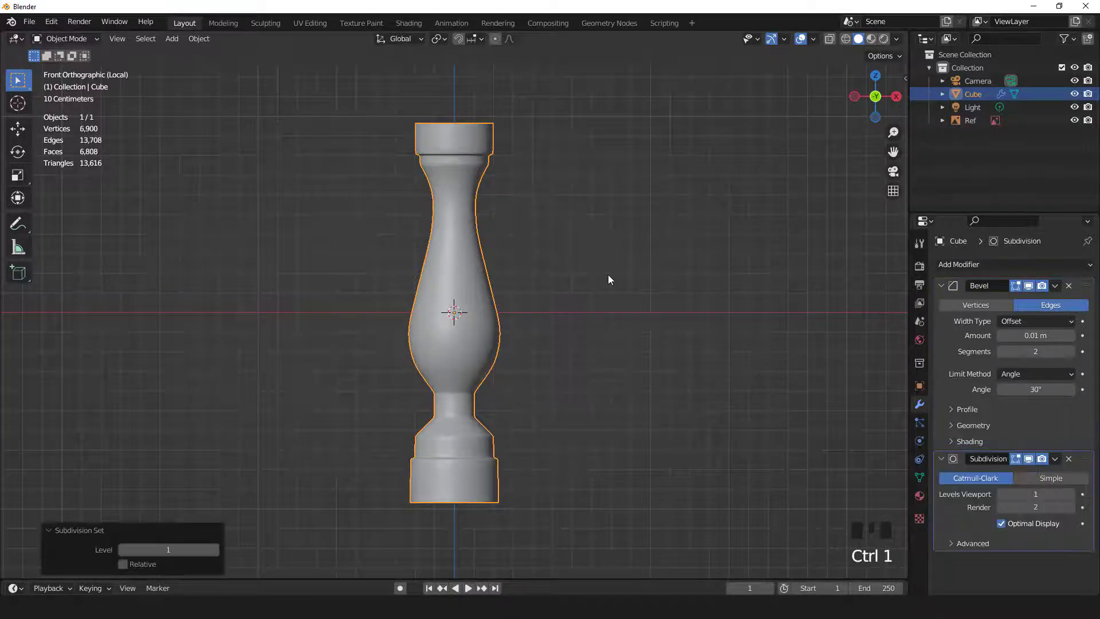
{"action": "scroll", "coordinate": [609, 279], "scroll_direction": "down", "scroll_amount": 3}
{"action": "scroll", "coordinate": [602, 279], "scroll_direction": "up", "scroll_amount": 1}
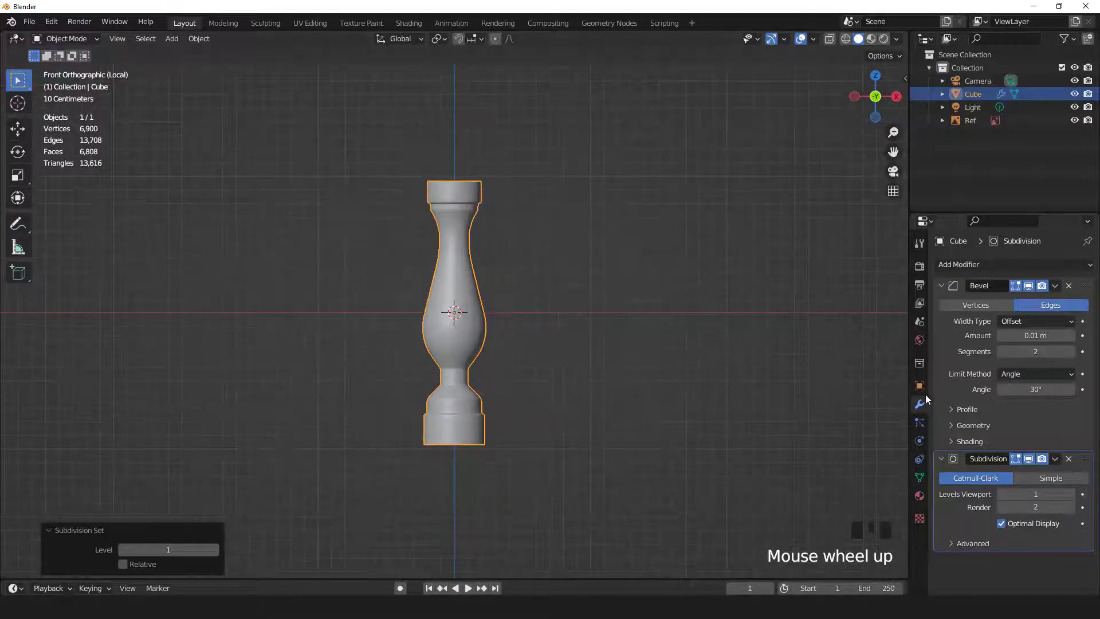
{"action": "left_click", "coordinate": [945, 290]}
{"action": "left_click", "coordinate": [943, 304]}
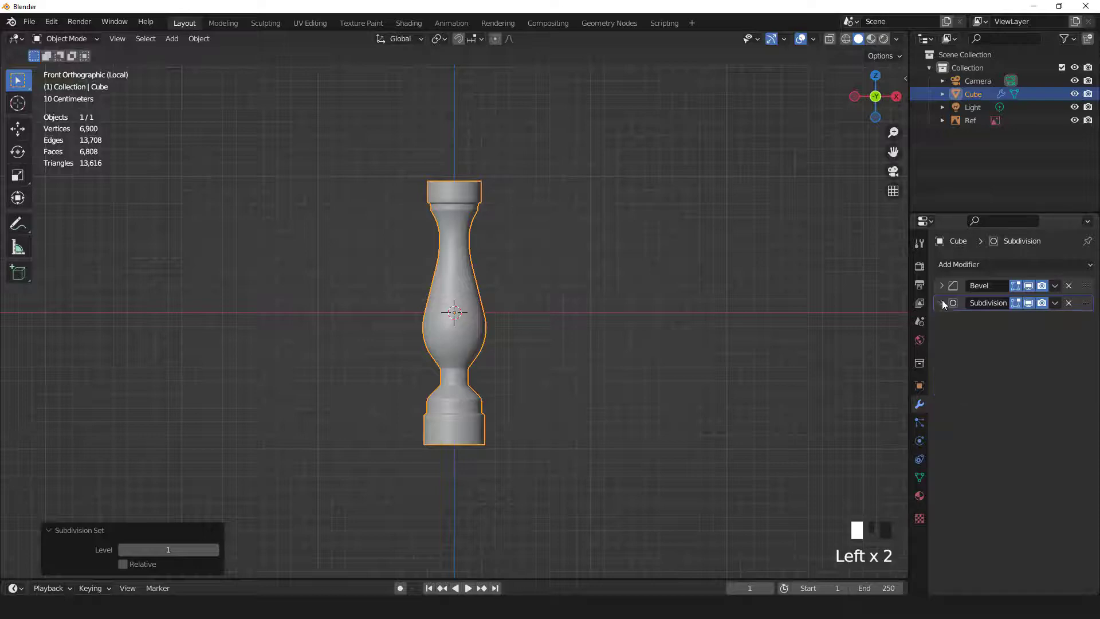
Add an Array modifier with a relative X offset of 1.5 and a count of 10.
{"action": "left_click", "coordinate": [941, 266]}
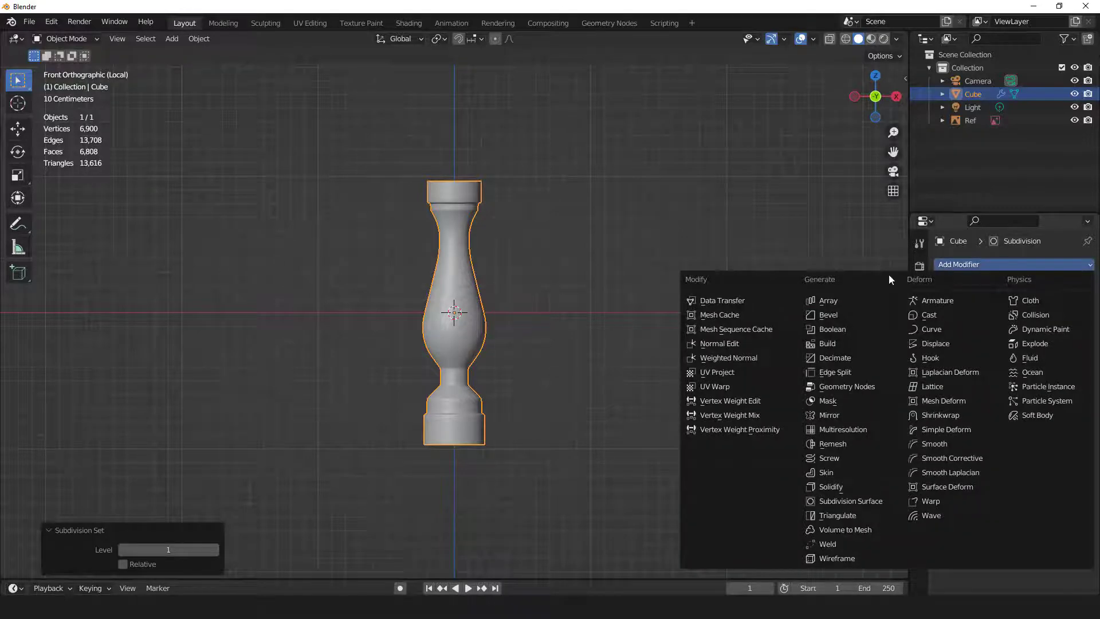
{"action": "left_click", "coordinate": [855, 300]}
{"action": "left_click_drag", "start_coordinate": [1028, 392], "coordinate": [1057, 392]}
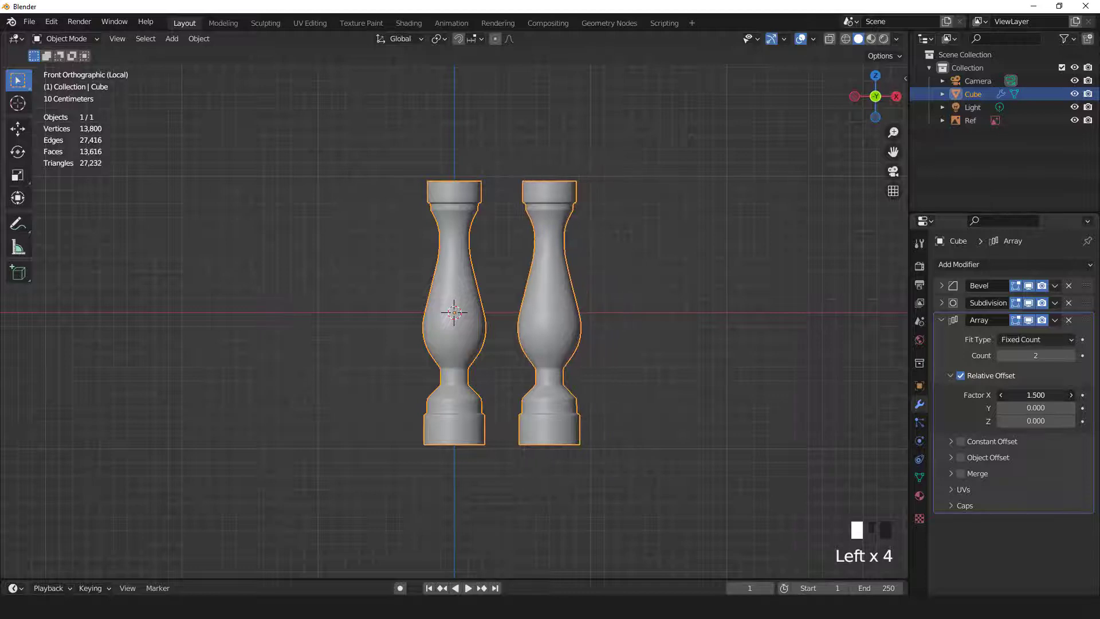
{"action": "left_click", "coordinate": [1036, 355]}
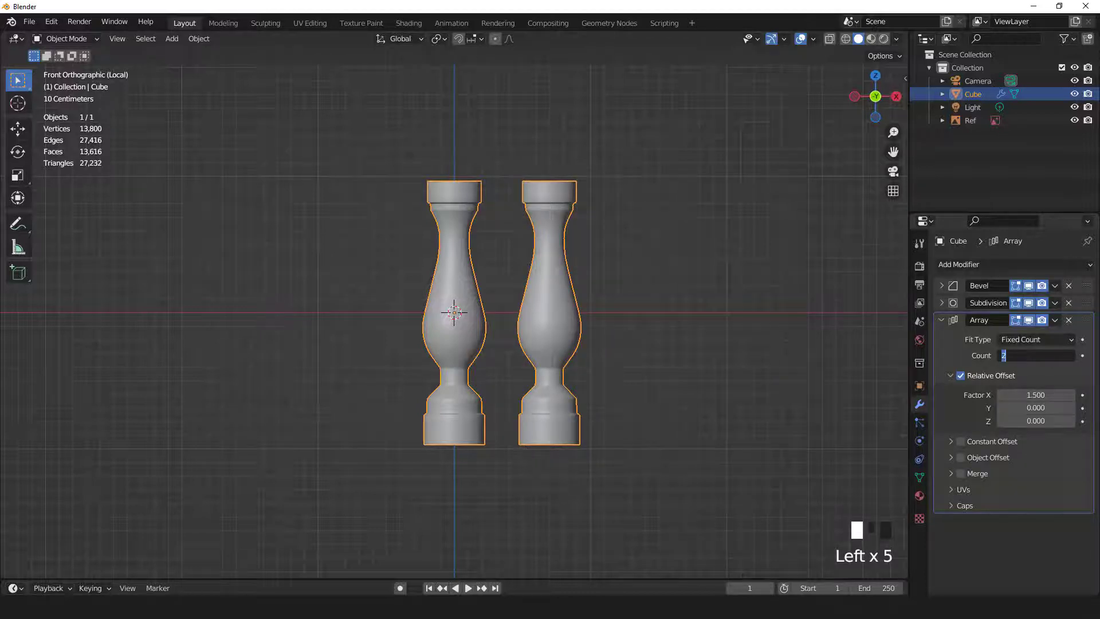
{"action": "key", "text": "Return"}
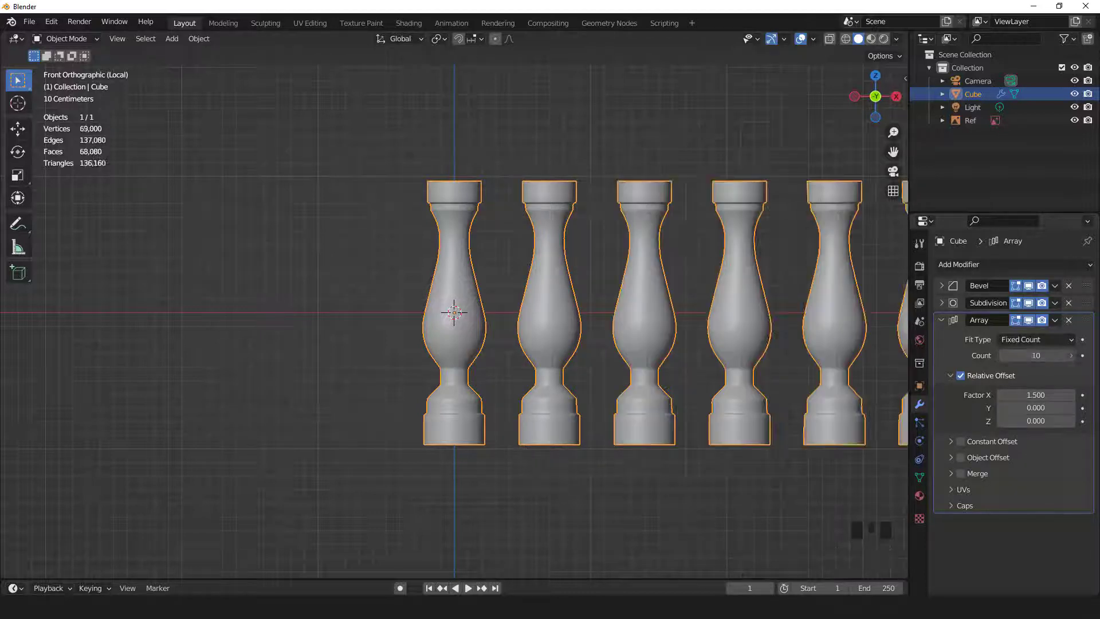
{"action": "scroll", "coordinate": [618, 365], "scroll_direction": "down", "scroll_amount": 6}
{"action": "scroll", "coordinate": [618, 363], "scroll_direction": "up", "scroll_amount": 1}
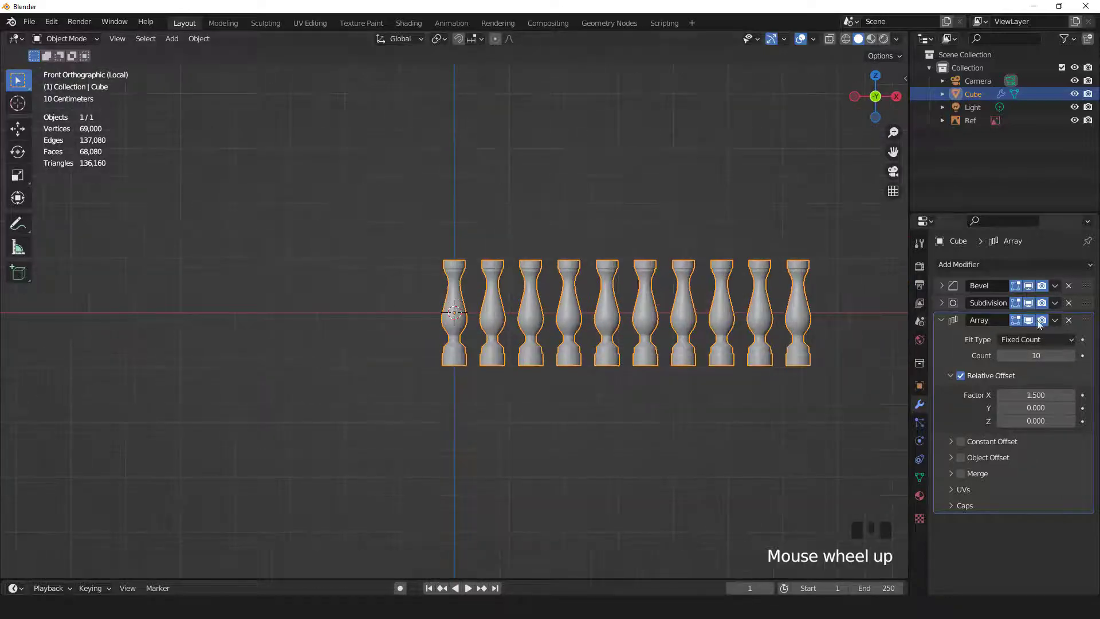
Apply the Array modifier to the row of balusters.
{"action": "left_click", "coordinate": [1056, 320]}
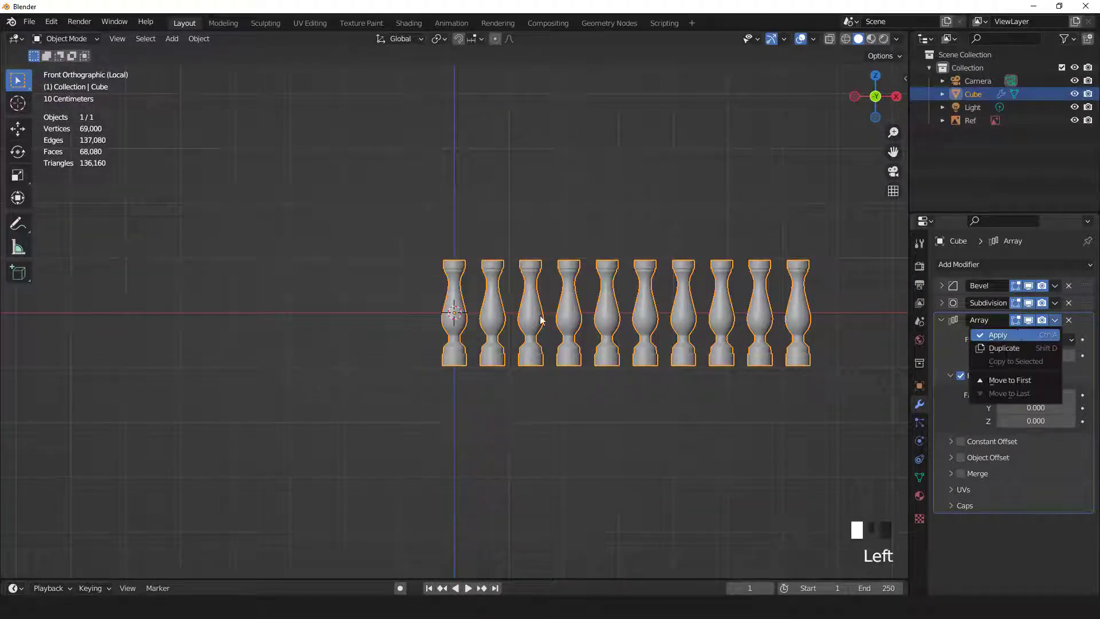
{"action": "key", "text": "ctrl+a"}
{"action": "scroll", "coordinate": [532, 312], "scroll_direction": "up", "scroll_amount": 3}
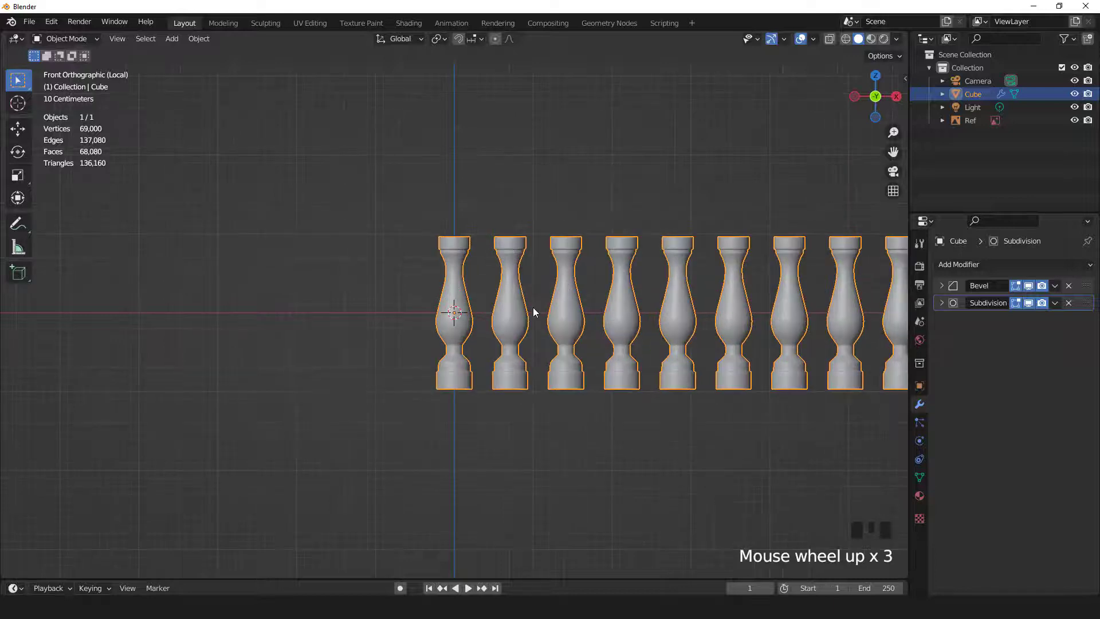
Set the baluster row's origin to its geometry.
{"action": "scroll", "coordinate": [533, 309], "scroll_direction": "down", "scroll_amount": 3}
{"action": "middle_click_drag", "start_coordinate": [539, 307], "coordinate": [508, 312], "text": "shift"}
{"action": "scroll", "coordinate": [510, 305], "scroll_direction": "up", "scroll_amount": 2}
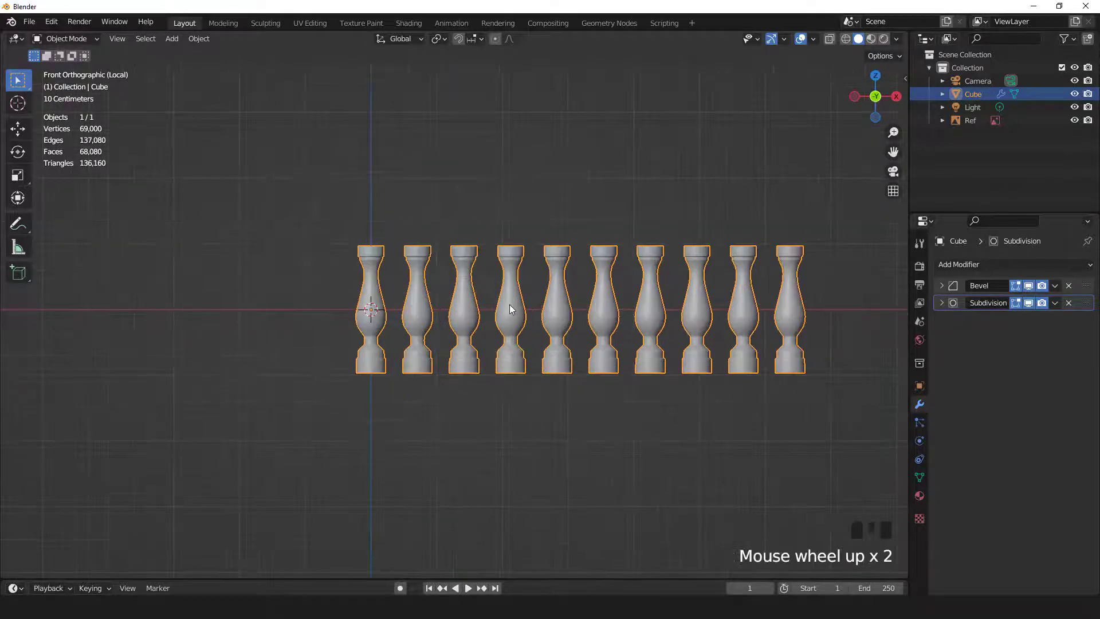
{"action": "right_click", "coordinate": [510, 304]}
{"action": "mouse_move", "coordinate": [489, 308]}
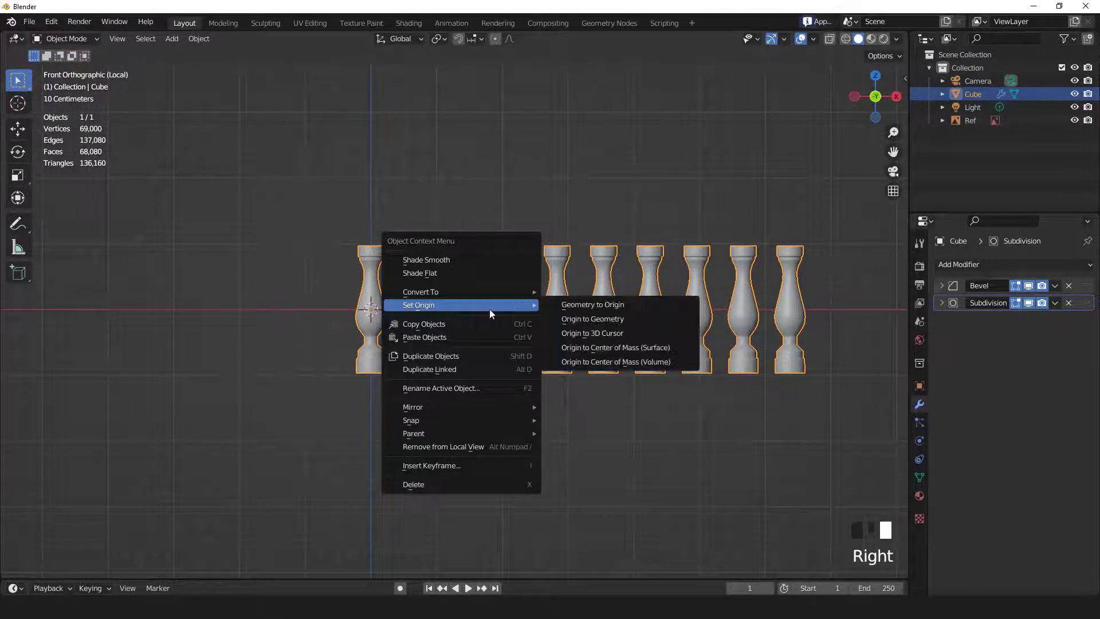
{"action": "left_click", "coordinate": [583, 319]}
{"action": "scroll", "coordinate": [585, 310], "scroll_direction": "down", "scroll_amount": 2}
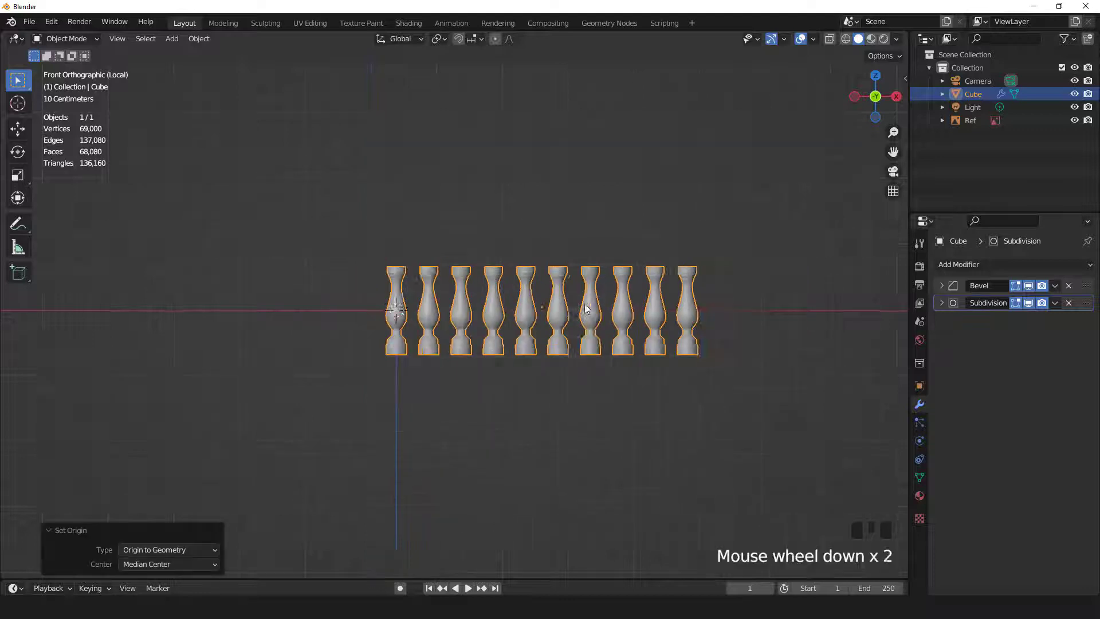
Snap the baluster row to the 3D cursor so it is centred on the world origin.
{"action": "scroll", "coordinate": [586, 308], "scroll_direction": "up", "scroll_amount": 1}
{"action": "scroll", "coordinate": [585, 309], "scroll_direction": "up", "scroll_amount": 1}
{"action": "key", "text": "shift+s"}
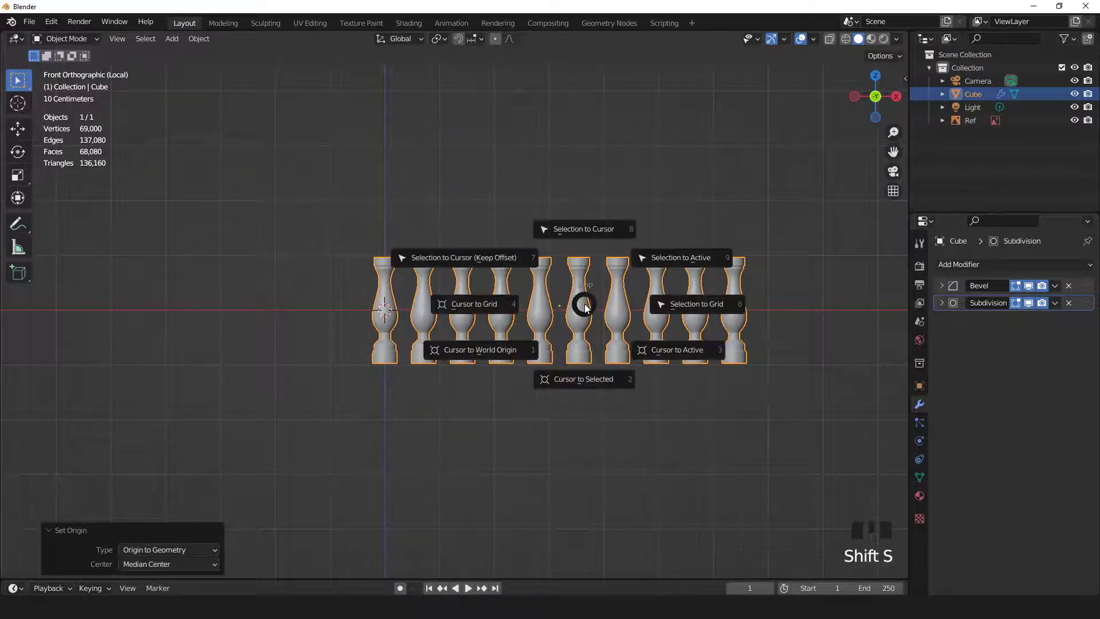
{"action": "left_click", "coordinate": [573, 232]}
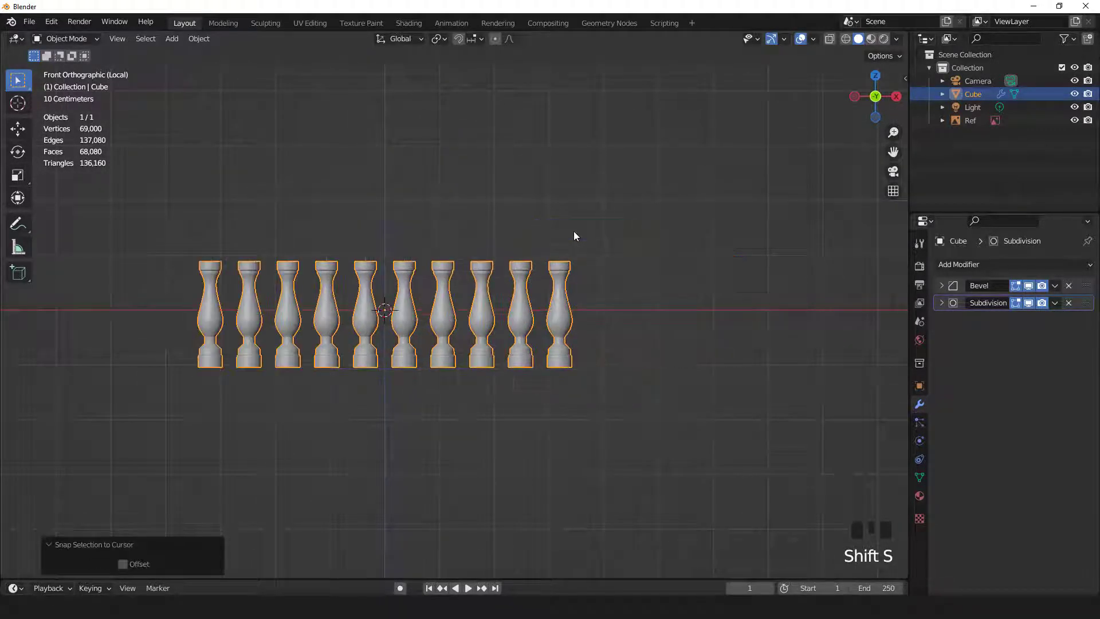
Add a cube mesh at the centre of the baluster row and scale it uniformly to about 0.43.
{"action": "scroll", "coordinate": [532, 331], "scroll_direction": "up", "scroll_amount": 2}
{"action": "scroll", "coordinate": [445, 297], "scroll_direction": "down", "scroll_amount": 2}
{"action": "middle_click_drag", "start_coordinate": [444, 296], "coordinate": [577, 304], "text": "shift"}
{"action": "left_click", "coordinate": [172, 39]}
{"action": "mouse_move", "coordinate": [181, 52]}
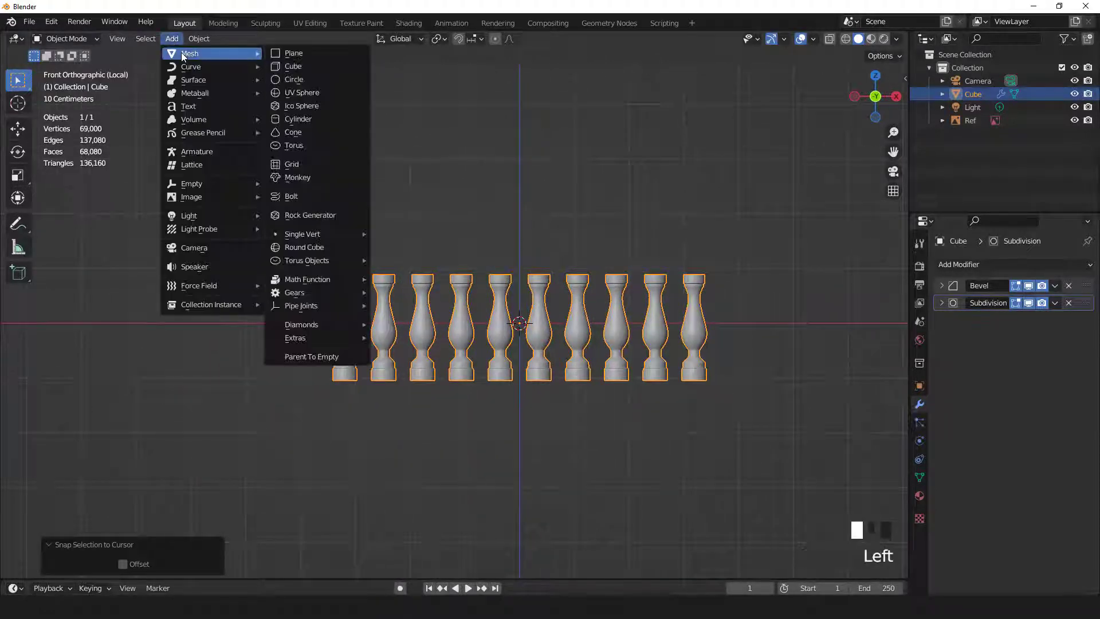
{"action": "left_click", "coordinate": [294, 66]}
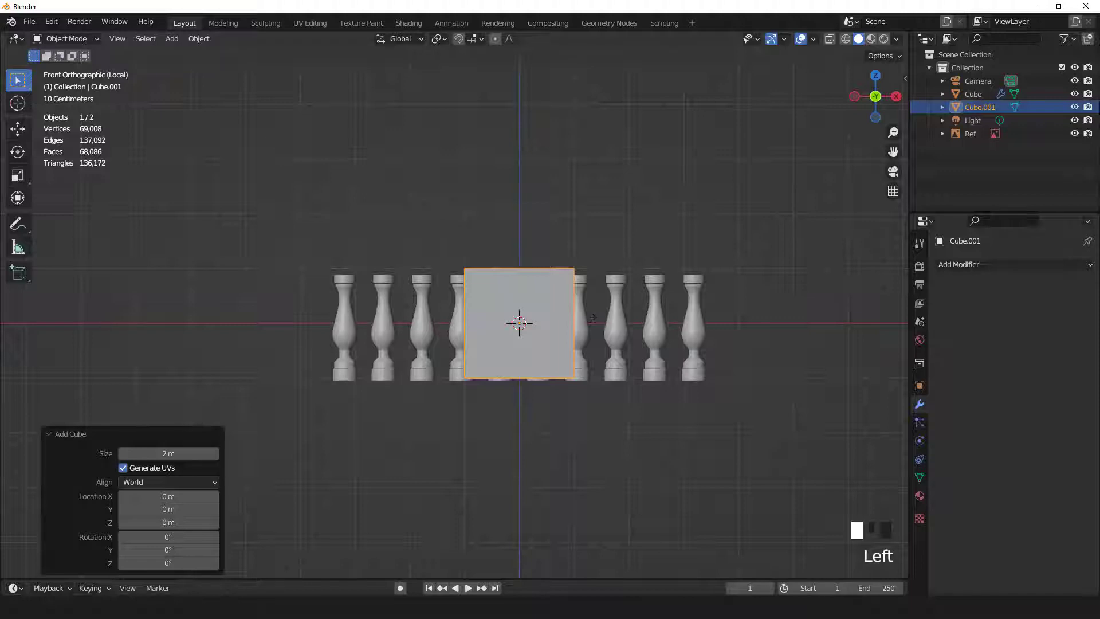
{"action": "key", "text": "s"}
{"action": "left_click", "coordinate": [556, 308]}
Move the cube about -3.78 m in X and -1.05 m in Z beside the first baluster's base and scale it by about 0.53.
{"action": "key", "text": "g"}
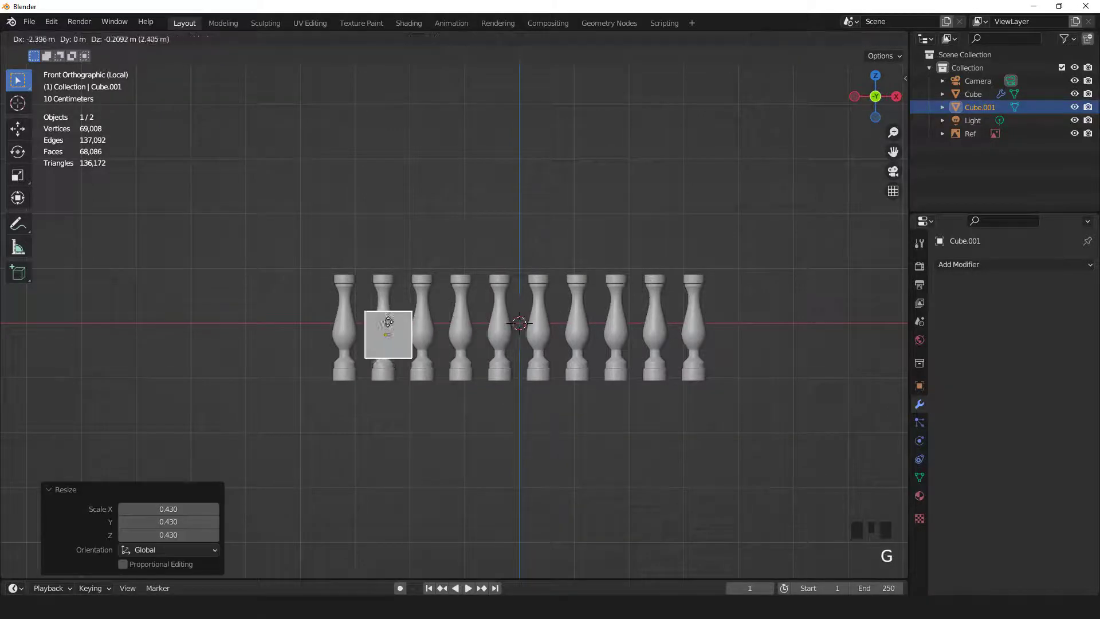
{"action": "left_click", "coordinate": [442, 414]}
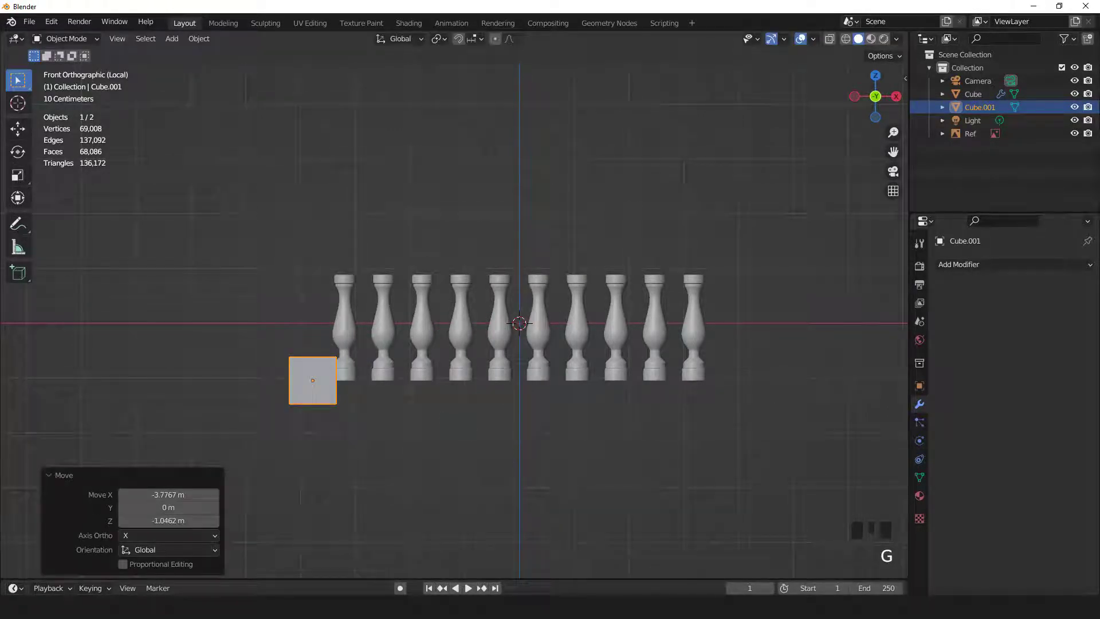
{"action": "key", "text": "s"}
{"action": "left_click", "coordinate": [408, 428]}
Scale the cube uniformly by about 0.845 and flatten it along Z by about 0.676.
{"action": "key", "text": "KP_Decimal"}
{"action": "scroll", "coordinate": [663, 457], "scroll_direction": "down", "scroll_amount": 5}
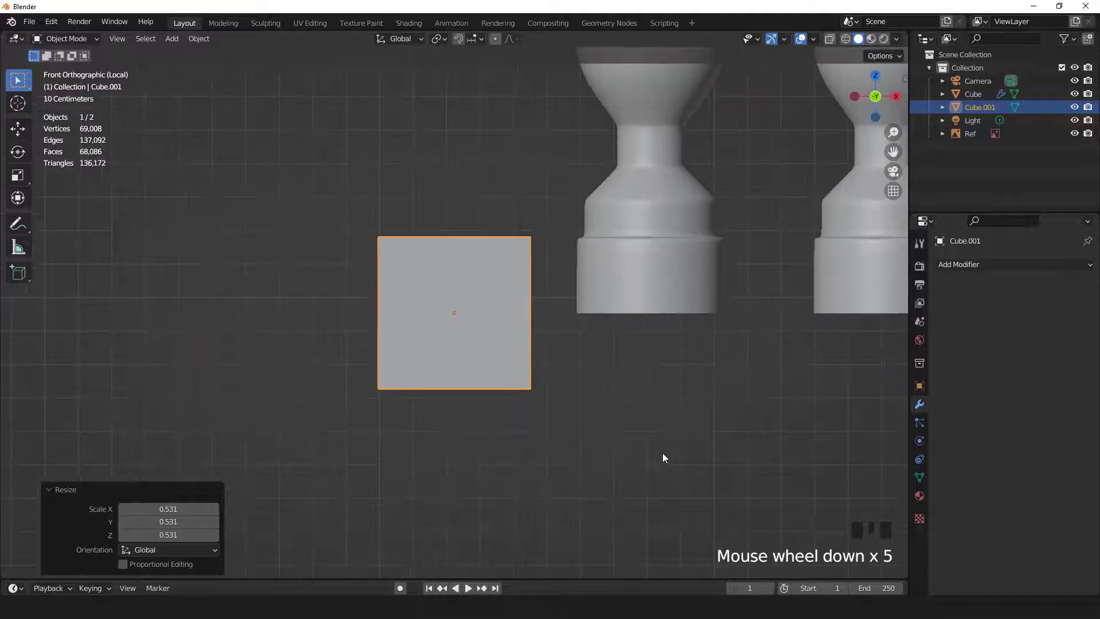
{"action": "key", "text": "s"}
{"action": "left_click", "coordinate": [635, 439]}
{"action": "scroll", "coordinate": [635, 439], "scroll_direction": "down", "scroll_amount": 6}
{"action": "key", "text": "s"}
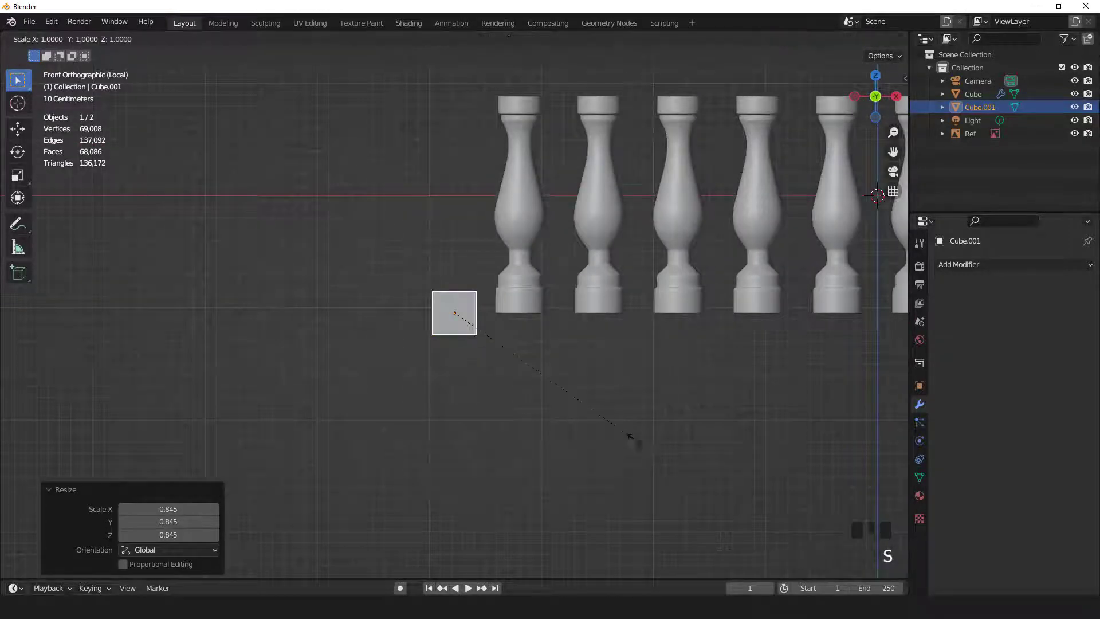
{"action": "key", "text": "z"}
{"action": "left_click", "coordinate": [572, 407]}
Move the block about 0.31 m in X and -0.13 m in Z so its top meets the first baluster's underside.
{"action": "key", "text": "g"}
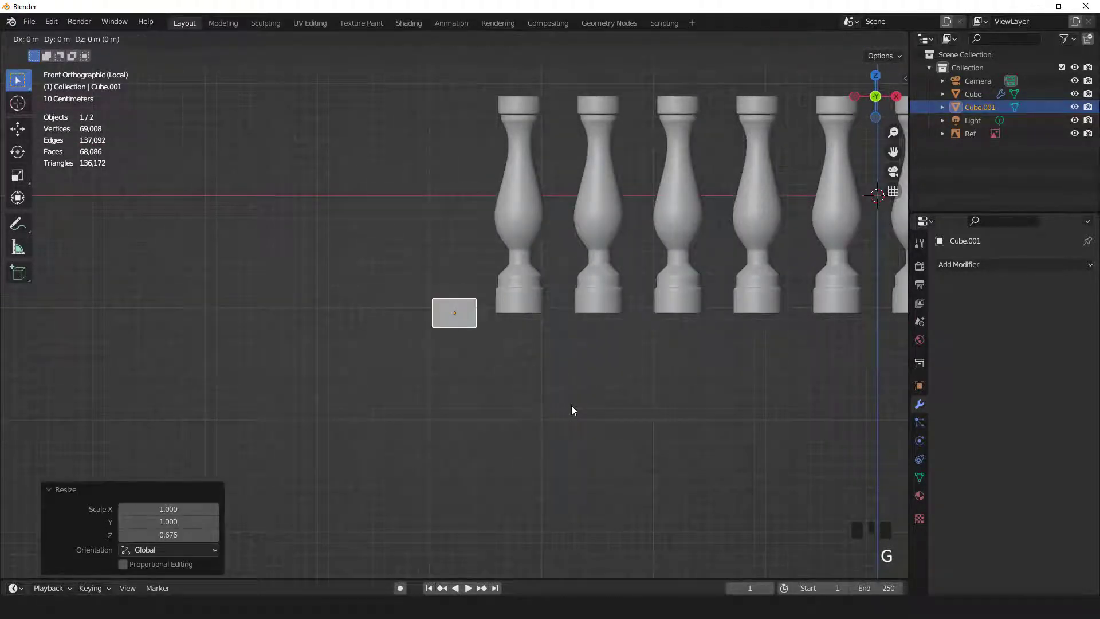
{"action": "left_click", "coordinate": [606, 410]}
{"action": "key", "text": "g"}
{"action": "key", "text": "z"}
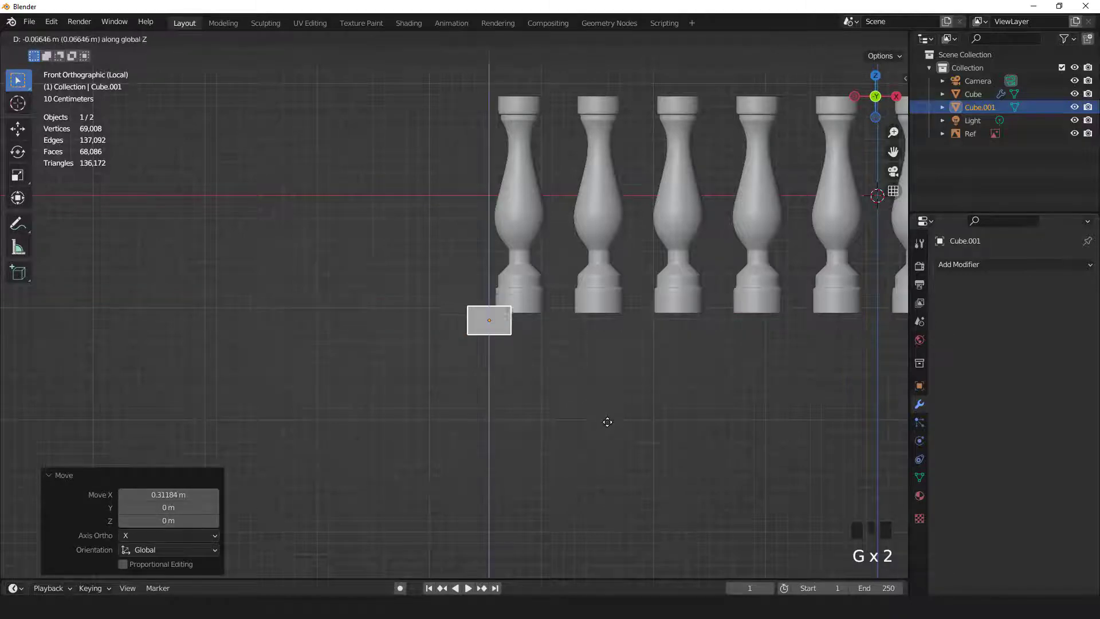
{"action": "left_click", "coordinate": [607, 429]}
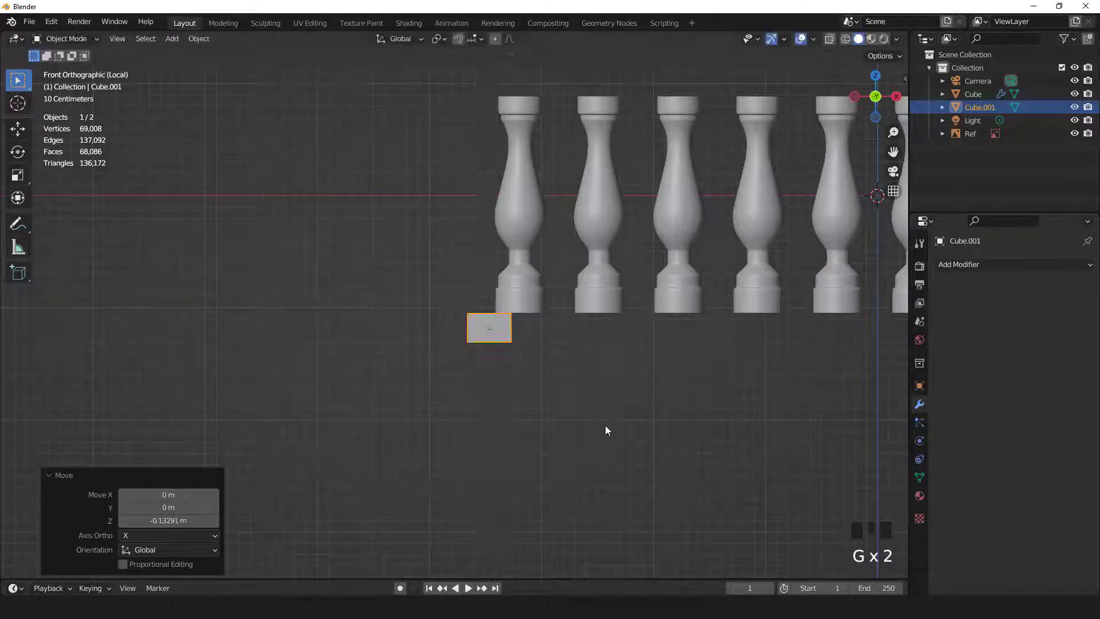
Scale the block by about 1.164 along X and widen it along Y to extend past the baluster's base.
{"action": "scroll", "coordinate": [608, 430], "scroll_direction": "up", "scroll_amount": 3}
{"action": "key", "text": "s"}
{"action": "key", "text": "x"}
{"action": "left_click", "coordinate": [675, 437]}
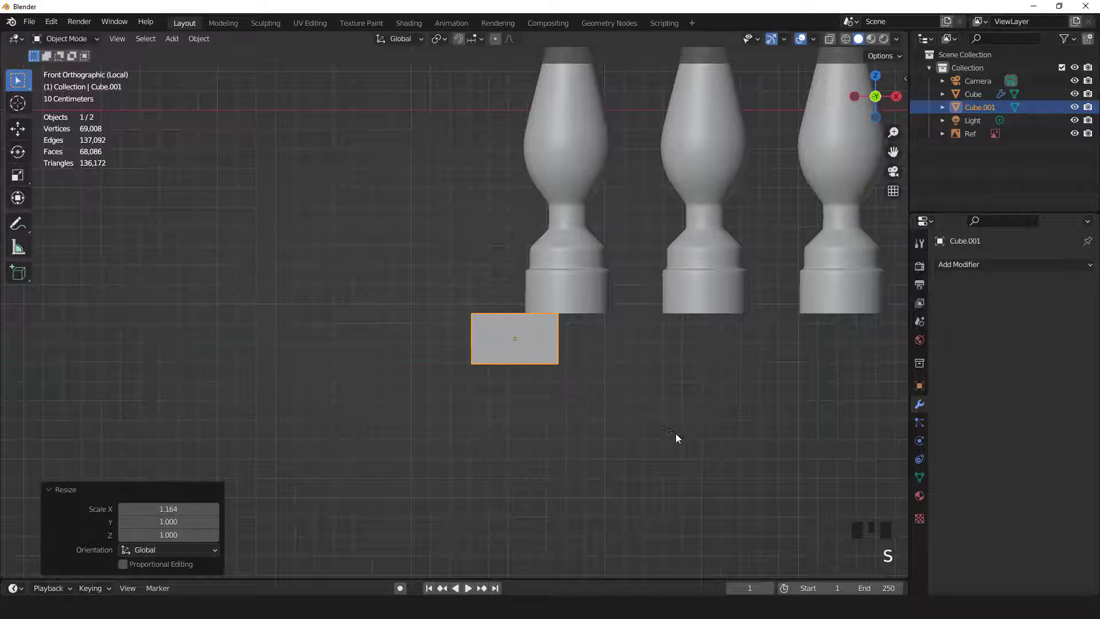
{"action": "middle_click_drag", "start_coordinate": [676, 434], "coordinate": [676, 459]}
{"action": "scroll", "coordinate": [646, 406], "scroll_direction": "up", "scroll_amount": 3}
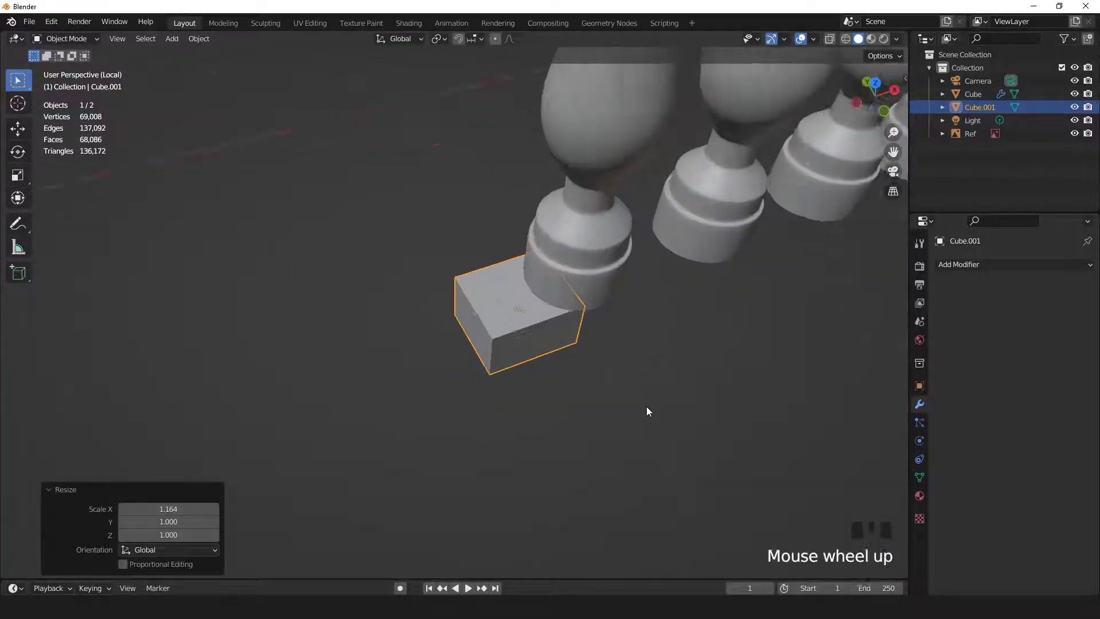
{"action": "scroll", "coordinate": [647, 410], "scroll_direction": "up", "scroll_amount": 1}
{"action": "key", "text": "s"}
{"action": "key", "text": "y"}
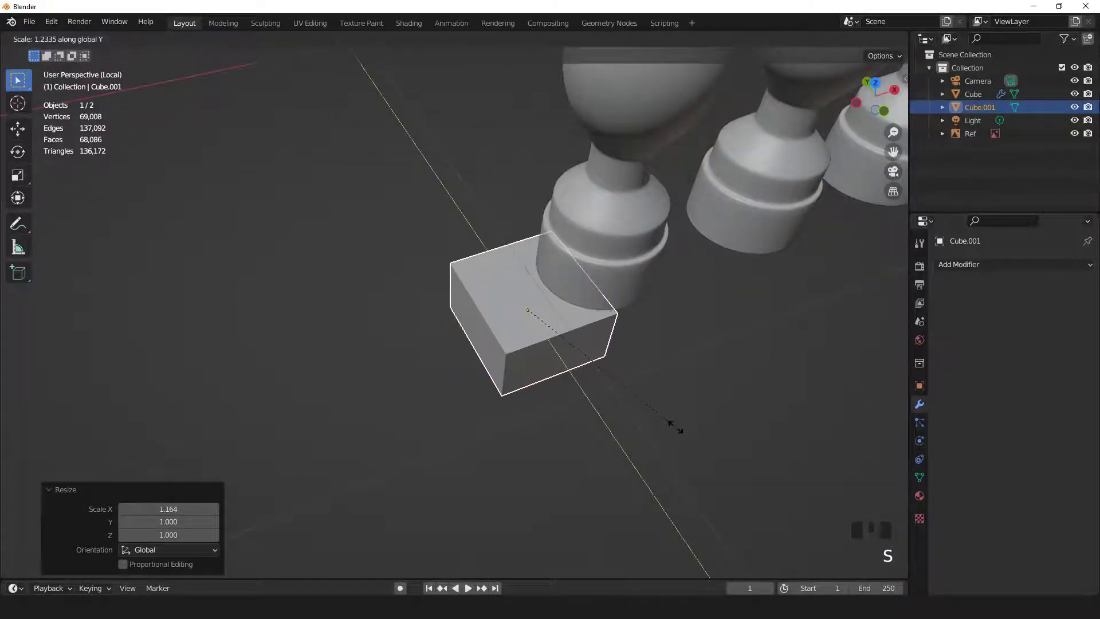
{"action": "left_click", "coordinate": [648, 407]}
Extend the block under the whole baluster row by moving its +X end face about 6.82 m along X.
{"action": "middle_click_drag", "start_coordinate": [647, 407], "coordinate": [558, 375]}
{"action": "key", "text": "Tab"}
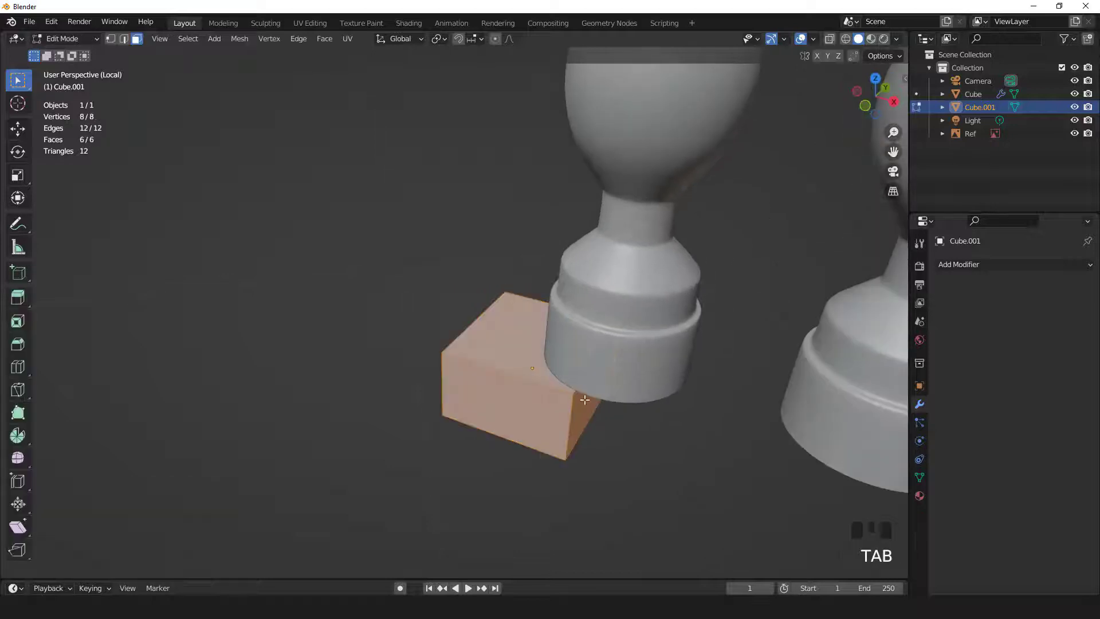
{"action": "left_click", "coordinate": [584, 400]}
{"action": "scroll", "coordinate": [582, 400], "scroll_direction": "down", "scroll_amount": 8}
{"action": "key", "text": "KP_1"}
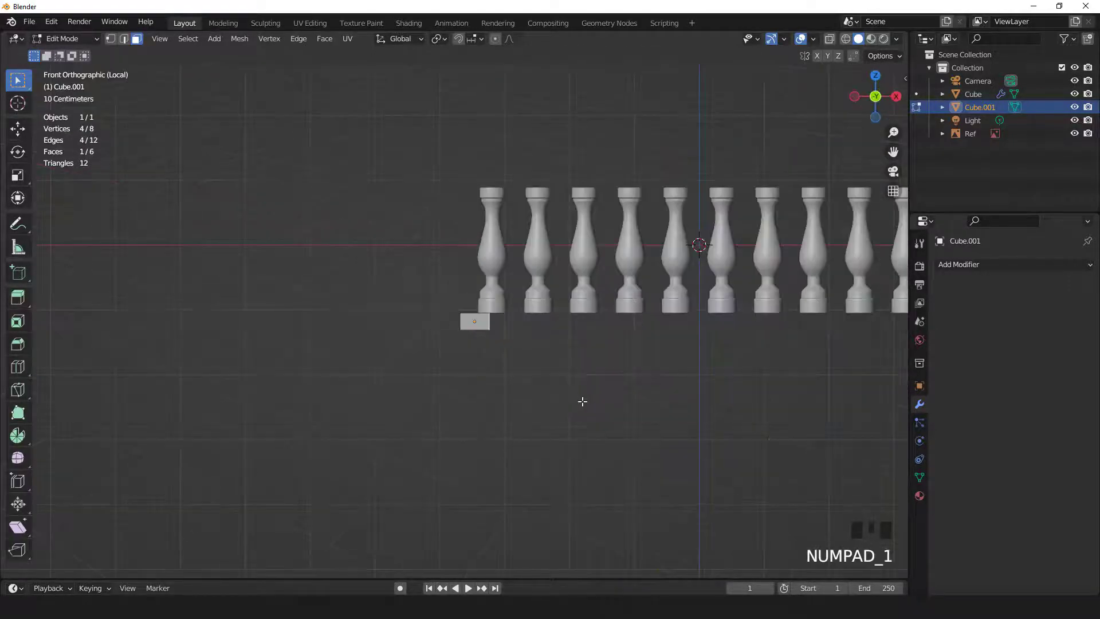
{"action": "middle_click_drag", "start_coordinate": [598, 339], "coordinate": [432, 342], "text": "shift"}
{"action": "scroll", "coordinate": [445, 341], "scroll_direction": "down", "scroll_amount": 1, "text": "shift"}
{"action": "key", "text": "g"}
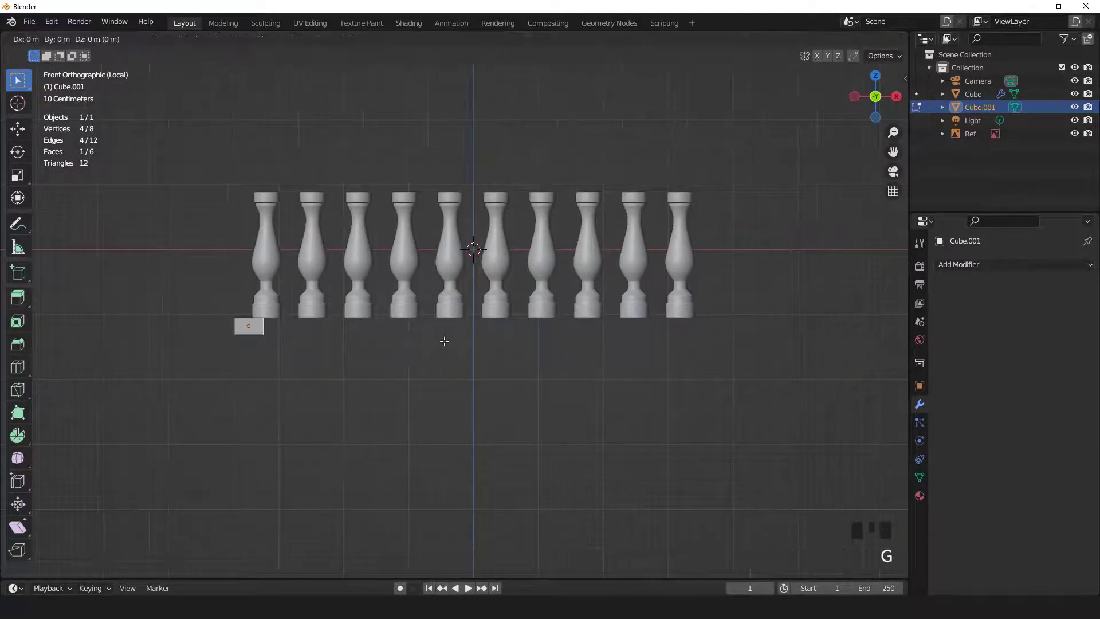
{"action": "key", "text": "x"}
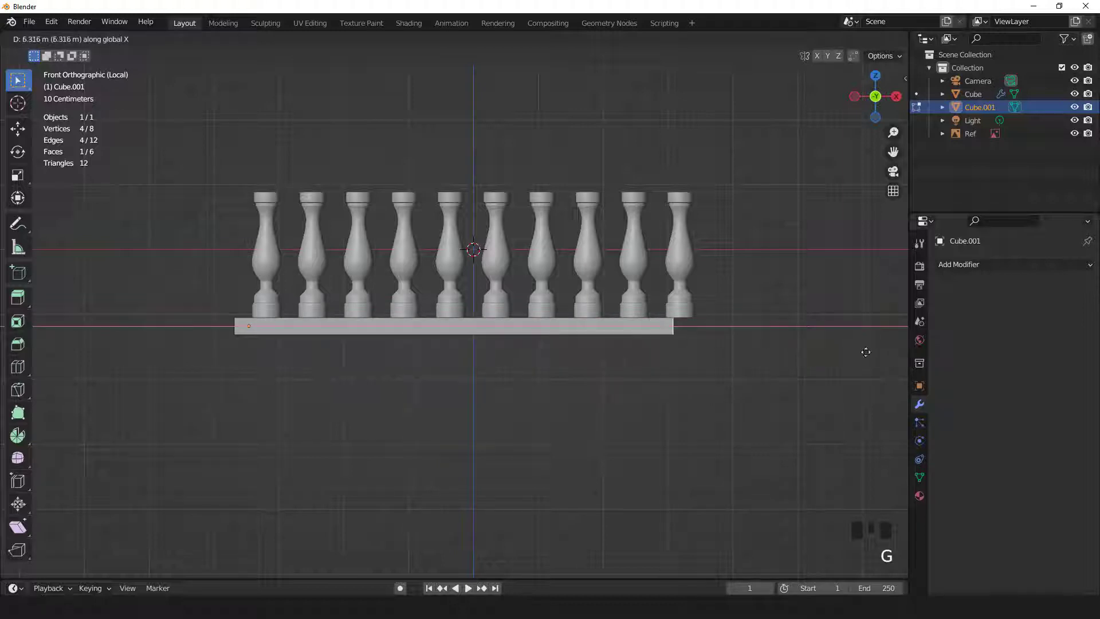
{"action": "left_click", "coordinate": [887, 354]}
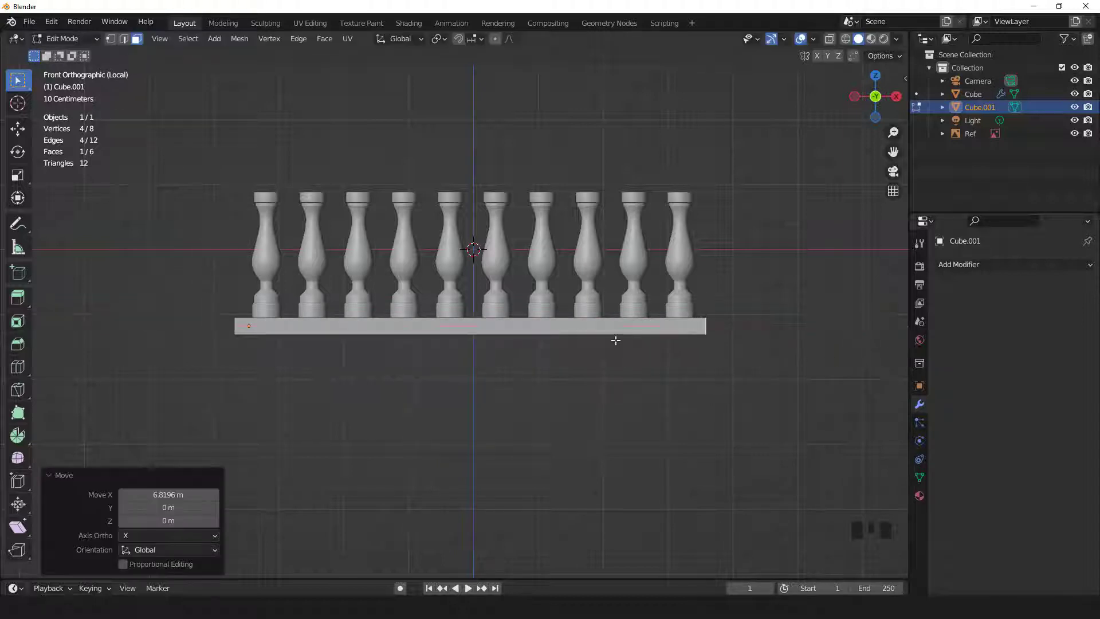
Scale the entire base mesh by about 1.024 along X so it overhangs both ends of the row.
{"action": "scroll", "coordinate": [533, 338], "scroll_direction": "down", "scroll_amount": 2}
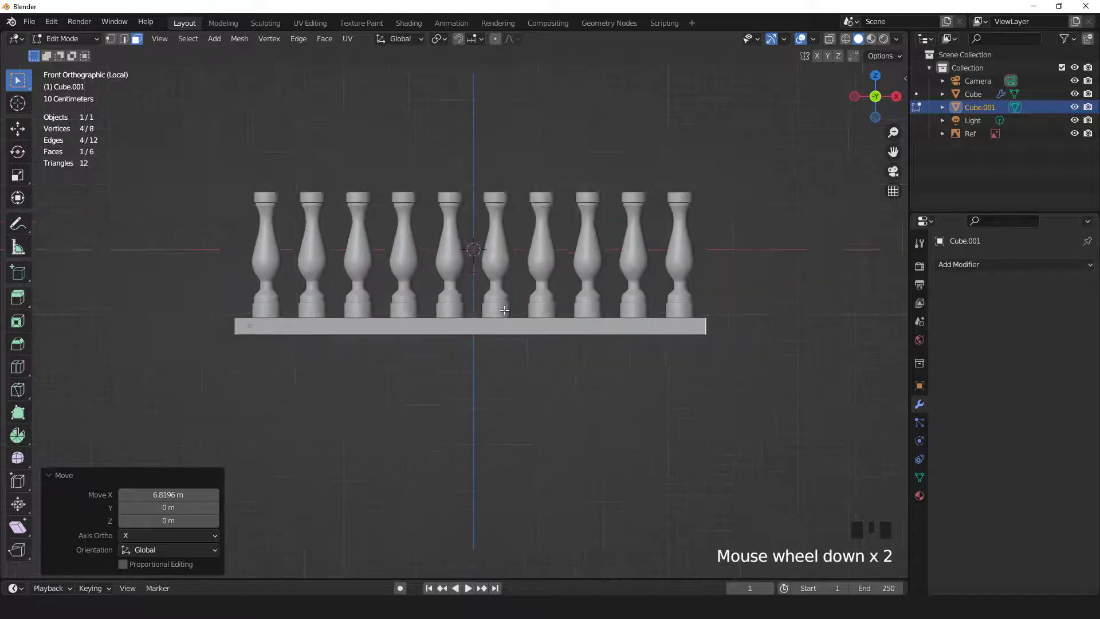
{"action": "middle_click_drag", "start_coordinate": [532, 338], "coordinate": [583, 334]}
{"action": "key", "text": "KP_1"}
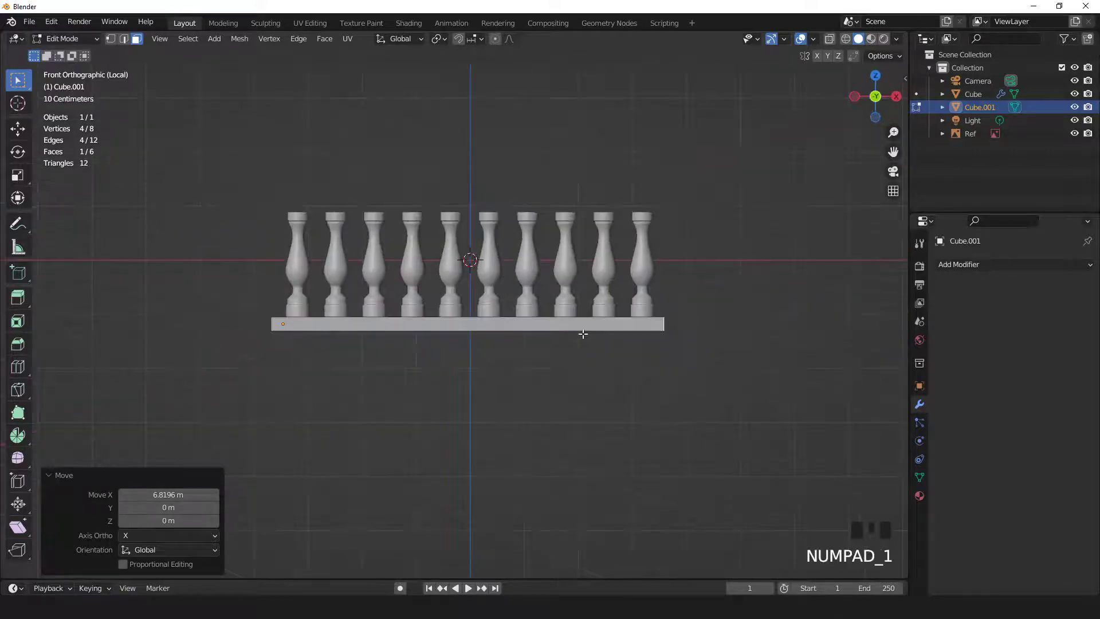
{"action": "key", "text": "a"}
{"action": "scroll", "coordinate": [614, 352], "scroll_direction": "up", "scroll_amount": 2}
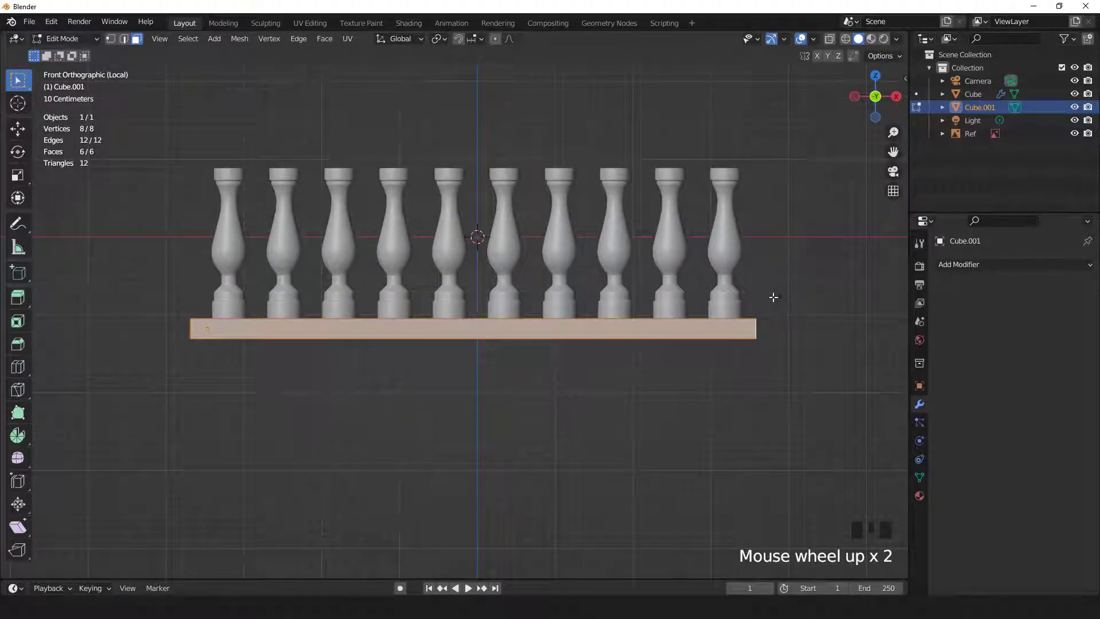
{"action": "key", "text": "s"}
{"action": "key", "text": "x"}
{"action": "left_click", "coordinate": [780, 297]}
Flatten the base along Z by about 0.781 and raise it about 0.03 m to touch the balusters' undersides.
{"action": "middle_click_drag", "start_coordinate": [780, 297], "coordinate": [487, 349]}
{"action": "scroll", "coordinate": [499, 335], "scroll_direction": "up", "scroll_amount": 6}
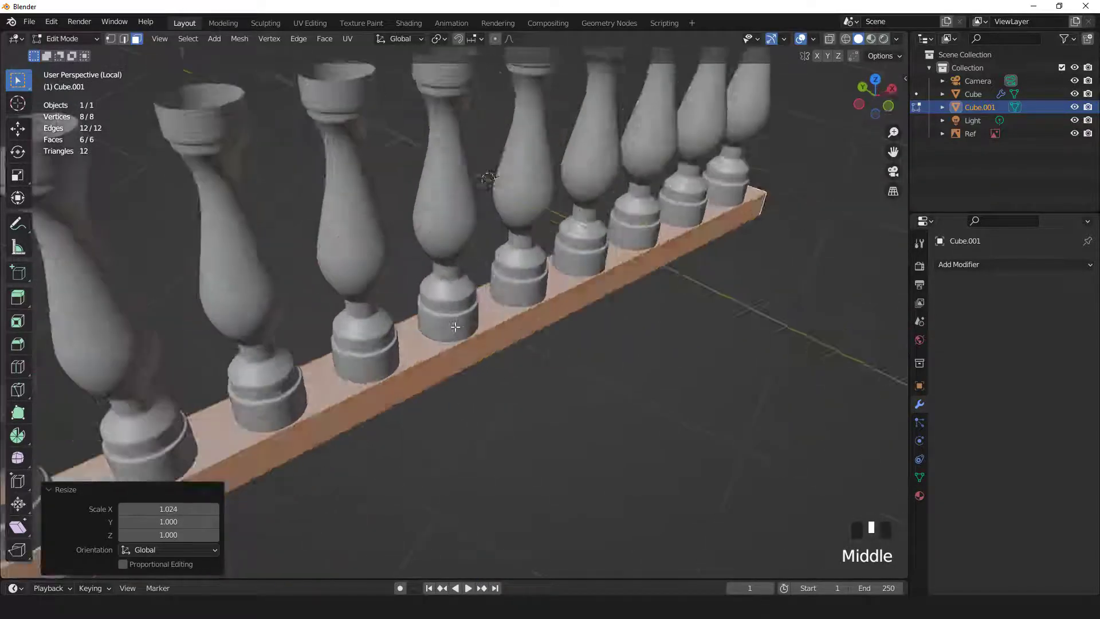
{"action": "scroll", "coordinate": [481, 338], "scroll_direction": "down", "scroll_amount": 4}
{"action": "key", "text": "KP_1"}
{"action": "key", "text": "s"}
{"action": "key", "text": "z"}
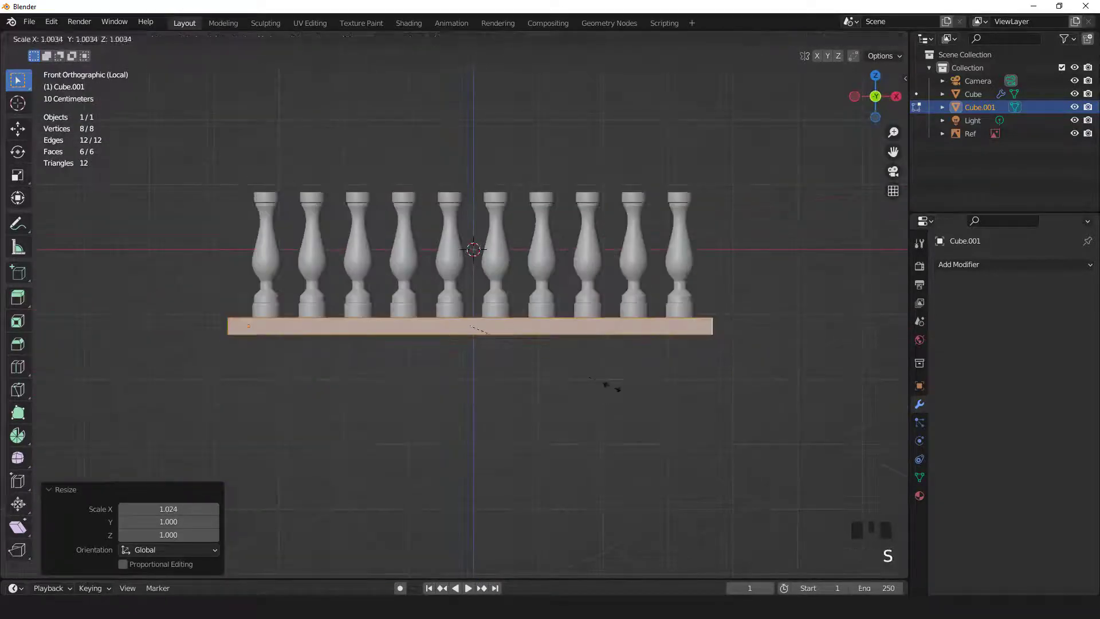
{"action": "left_click", "coordinate": [582, 374]}
{"action": "scroll", "coordinate": [582, 374], "scroll_direction": "up", "scroll_amount": 6}
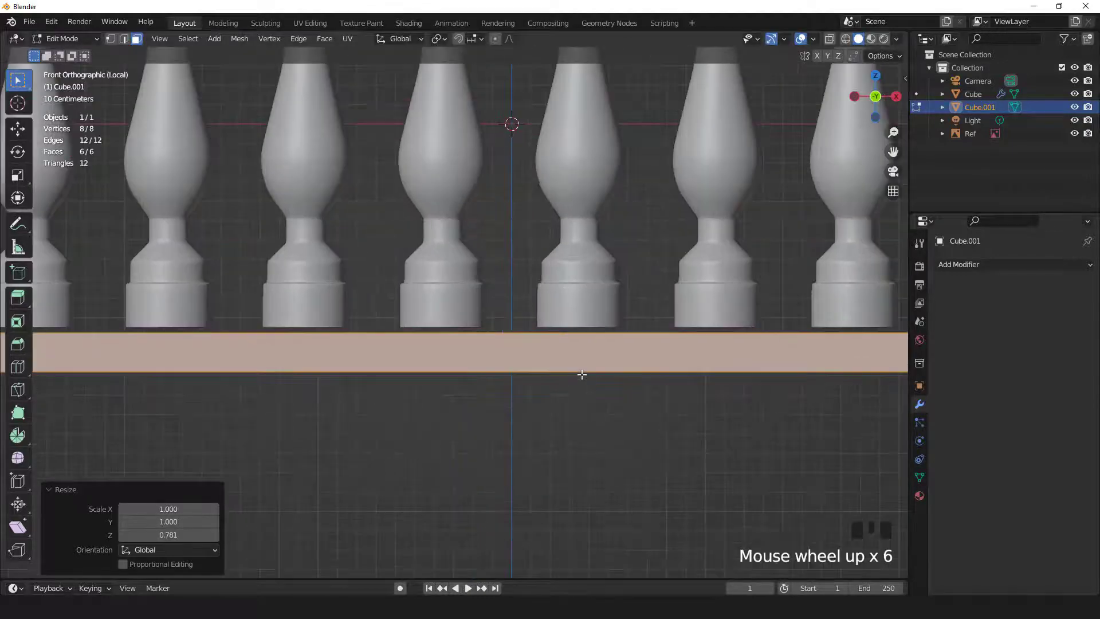
{"action": "key", "text": "g"}
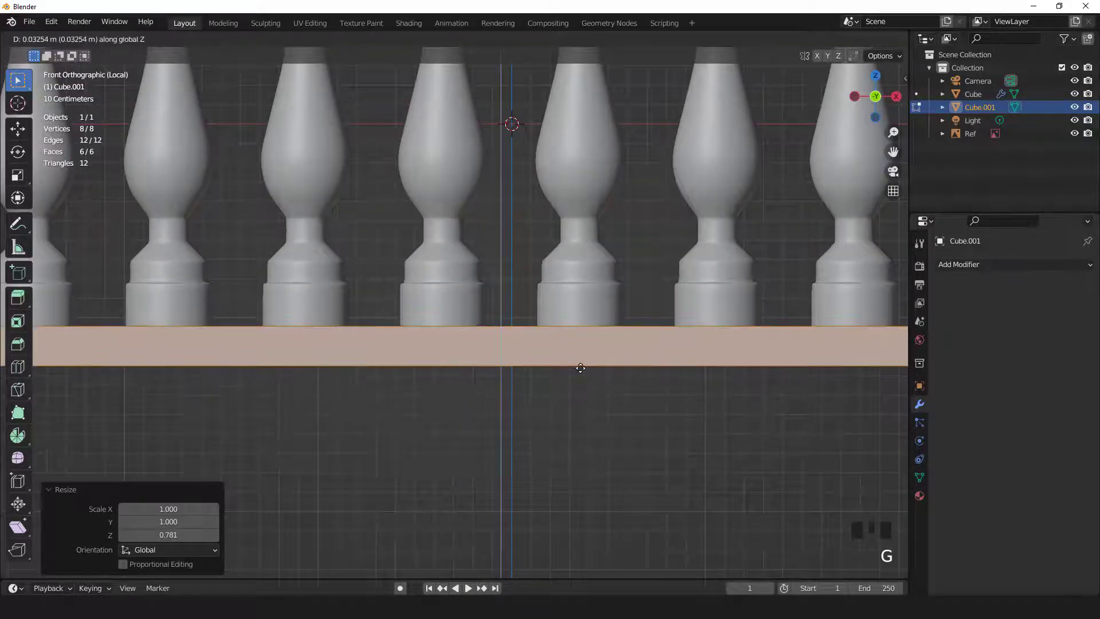
{"action": "left_click", "coordinate": [581, 368]}
Apply all transforms to the base block in Object Mode.
{"action": "scroll", "coordinate": [580, 368], "scroll_direction": "down", "scroll_amount": 6}
{"action": "middle_click_drag", "start_coordinate": [474, 302], "coordinate": [547, 312]}
{"action": "key", "text": "KP_1"}
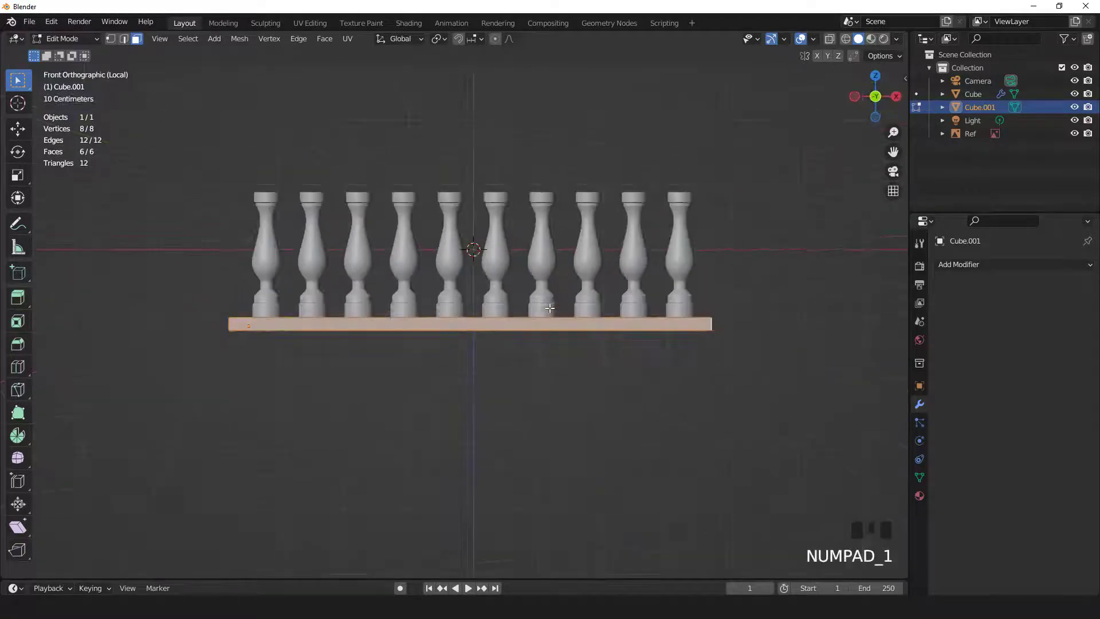
{"action": "key", "text": "Tab"}
{"action": "key", "text": "ctrl+a"}
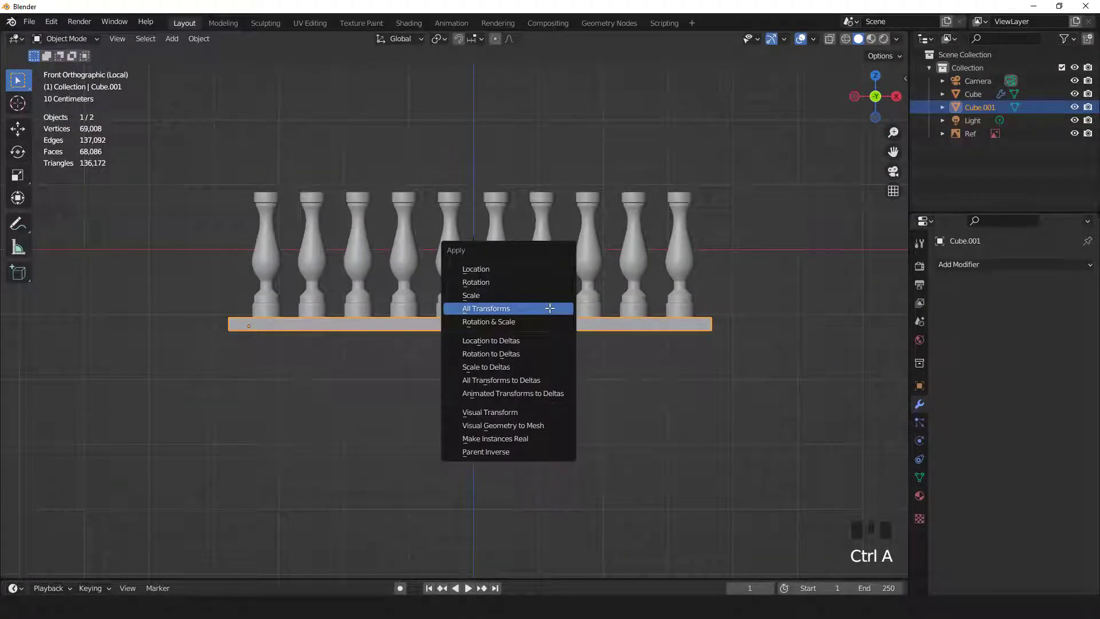
{"action": "left_click", "coordinate": [549, 308]}
Symmetrize the base mesh in the +X to -X direction.
{"action": "key", "text": "Tab"}
{"action": "middle_click_drag", "start_coordinate": [475, 303], "coordinate": [479, 303]}
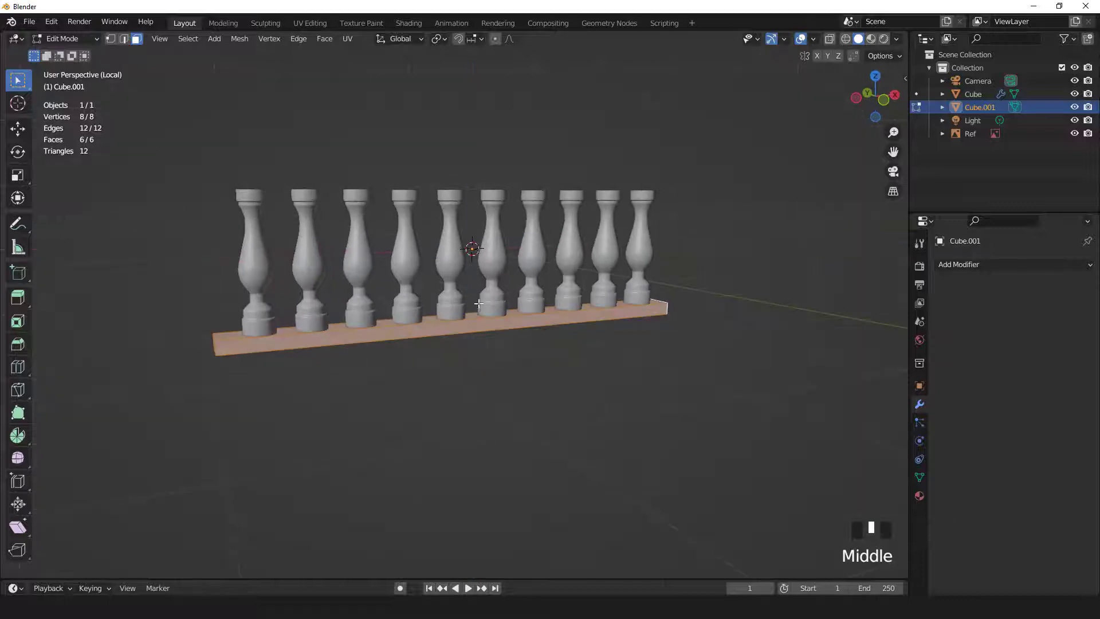
{"action": "left_click", "coordinate": [237, 40]}
{"action": "left_click", "coordinate": [269, 221]}
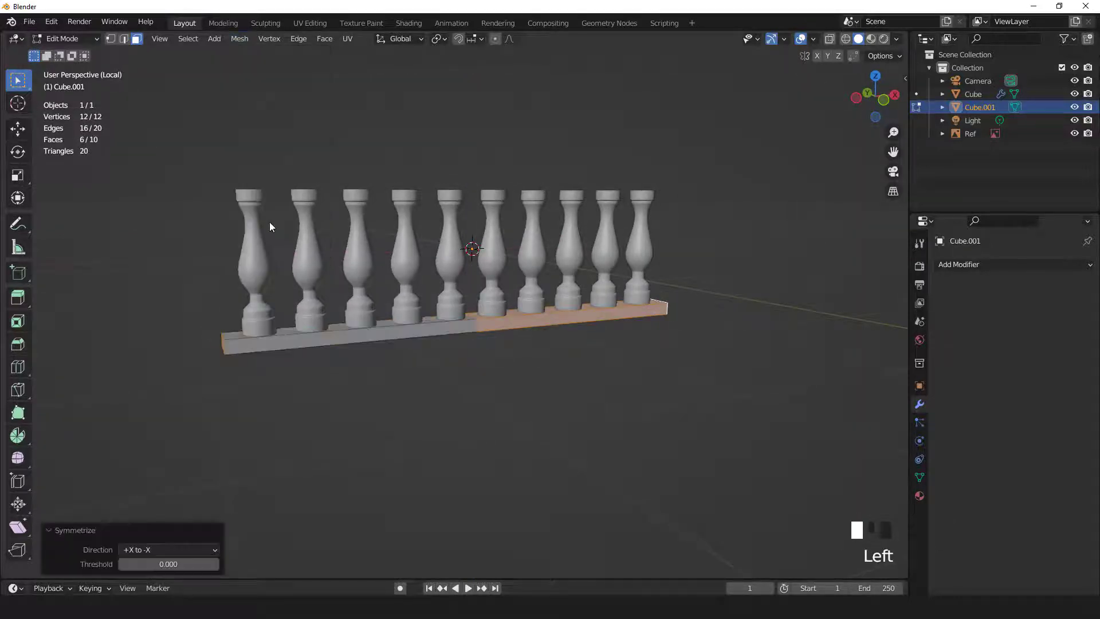
{"action": "left_click", "coordinate": [148, 551]}
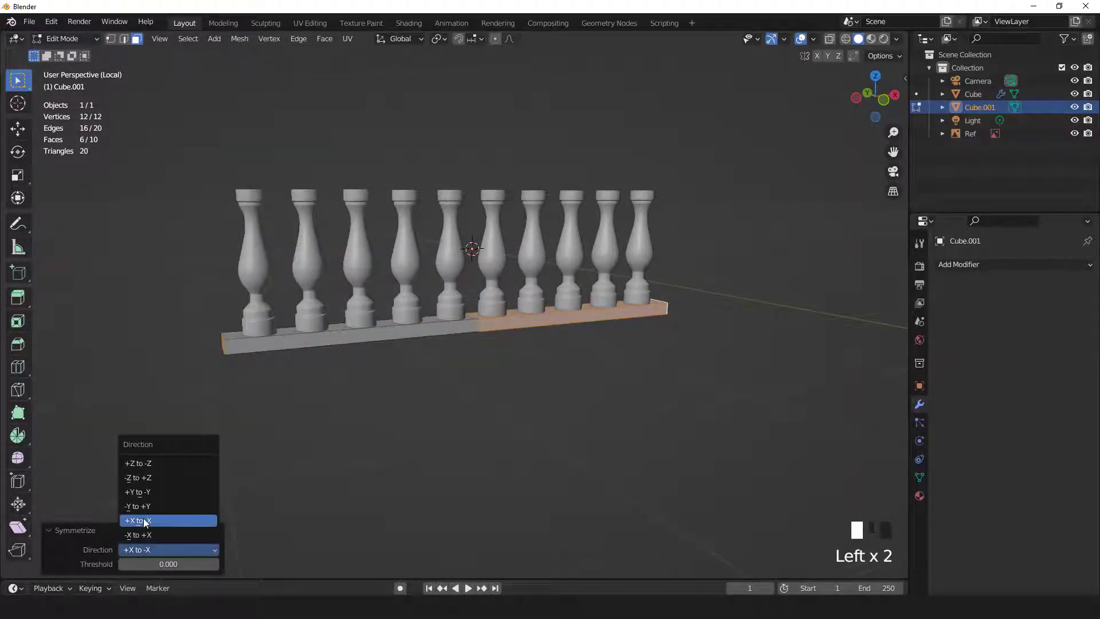
{"action": "middle_click_drag", "start_coordinate": [440, 374], "coordinate": [464, 343]}
{"action": "scroll", "coordinate": [470, 340], "scroll_direction": "up", "scroll_amount": 2}
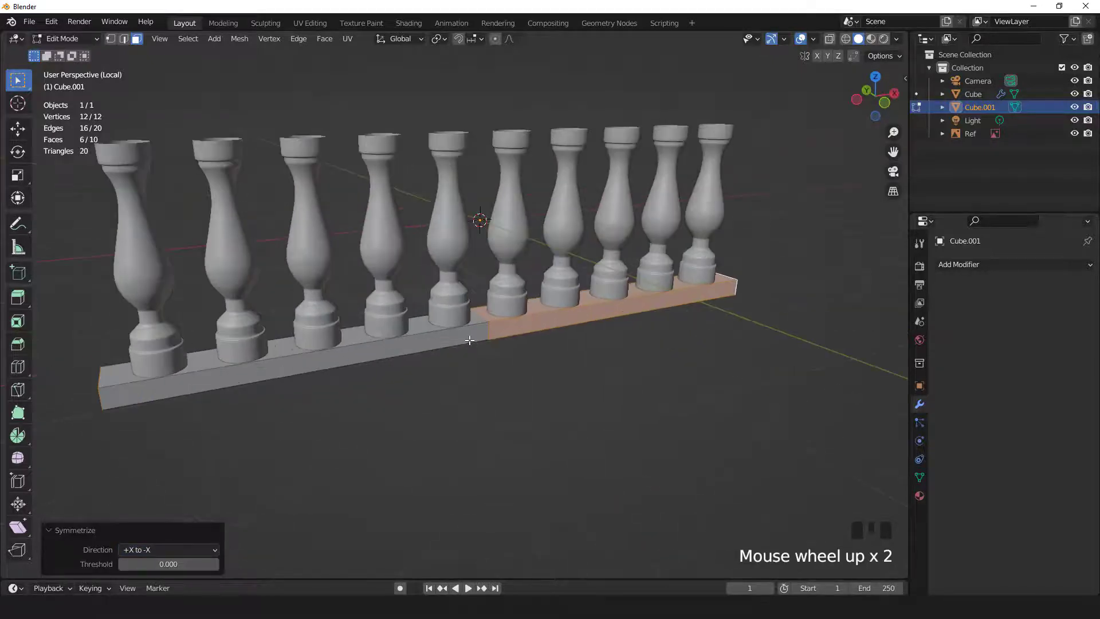
Dissolve the edge loop around the middle of the base block.
{"action": "key", "text": "2"}
{"action": "double_click", "coordinate": [482, 311]}
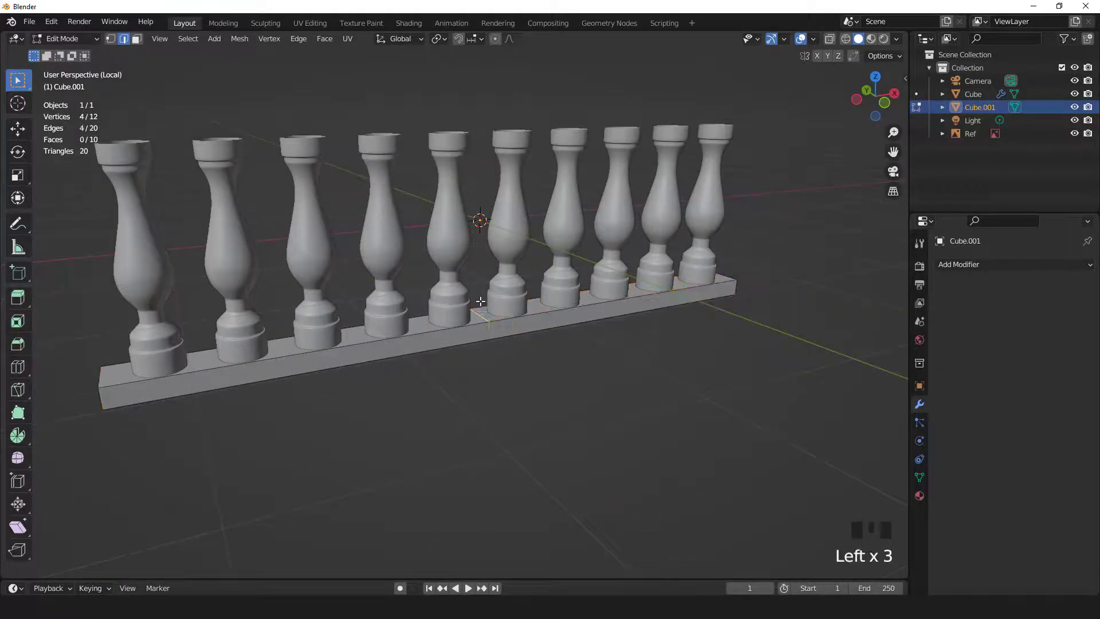
{"action": "right_click", "coordinate": [483, 291]}
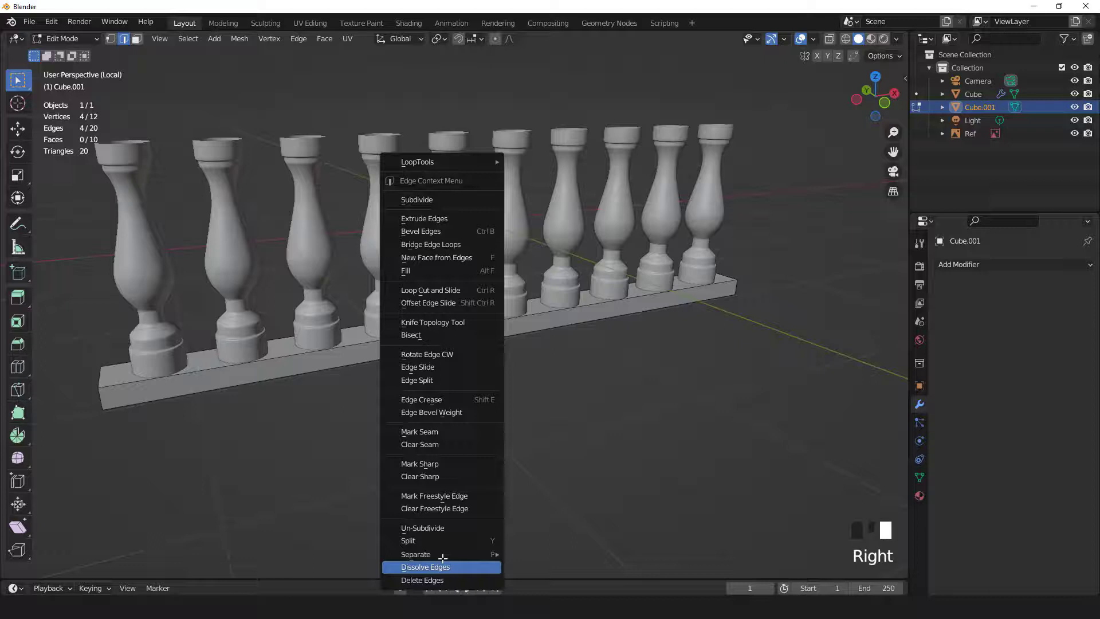
{"action": "left_click", "coordinate": [443, 562]}
{"action": "scroll", "coordinate": [438, 363], "scroll_direction": "down", "scroll_amount": 2}
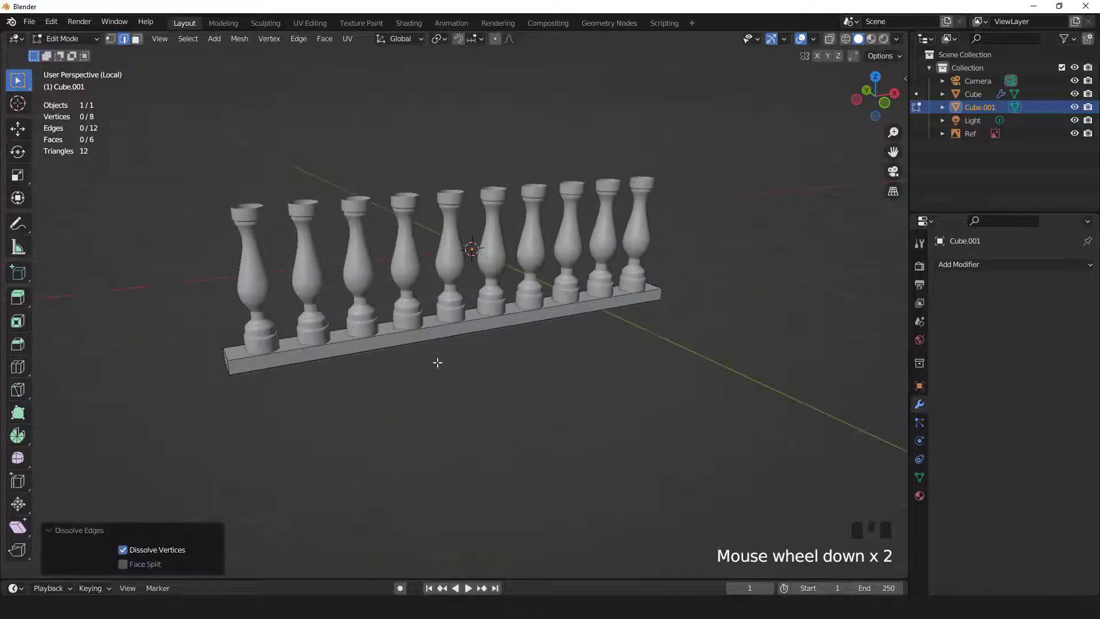
Duplicate the base's upper face and move the copy about 1.914 m up in Z to the top of the balusters.
{"action": "middle_click_drag", "start_coordinate": [437, 364], "coordinate": [441, 361]}
{"action": "scroll", "coordinate": [441, 362], "scroll_direction": "up", "scroll_amount": 1}
{"action": "key", "text": "3"}
{"action": "left_click", "coordinate": [436, 331]}
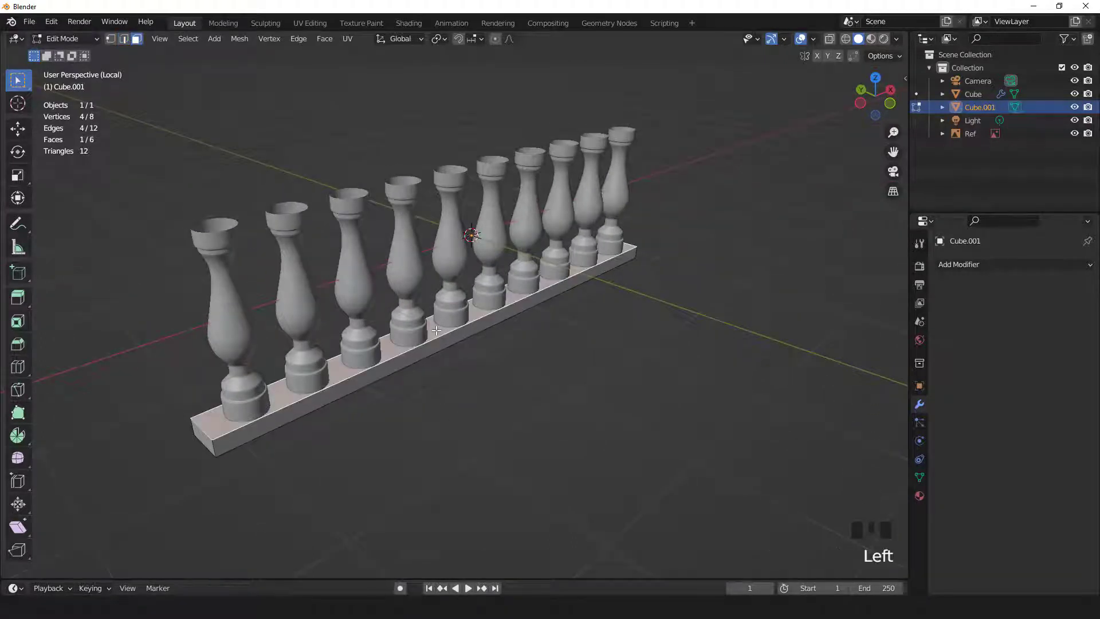
{"action": "key", "text": "KP_1"}
{"action": "key", "text": "shift+d"}
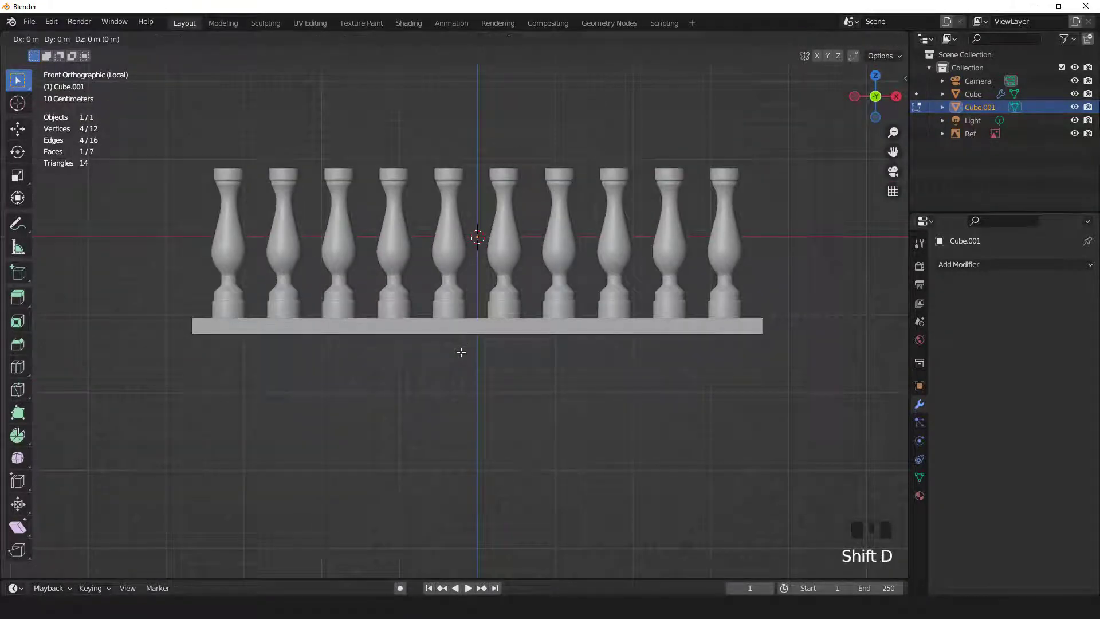
{"action": "left_click", "coordinate": [467, 203]}
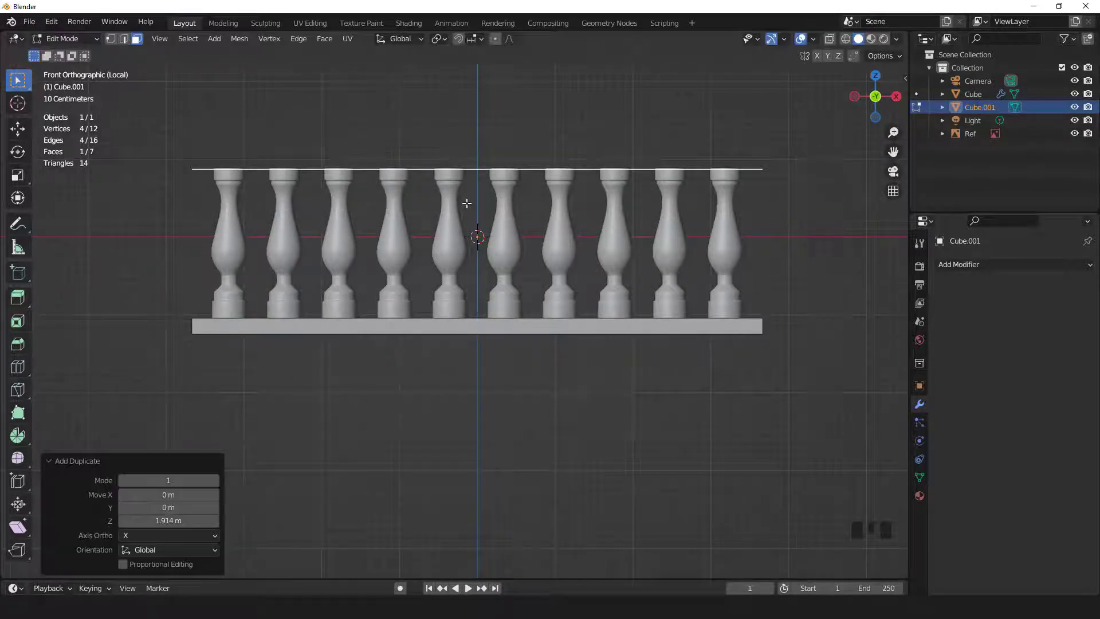
Raise the duplicated face about 0.014 m in Z so it sits flush on the baluster tops.
{"action": "key", "text": "KP_Decimal"}
{"action": "scroll", "coordinate": [539, 275], "scroll_direction": "up", "scroll_amount": 13}
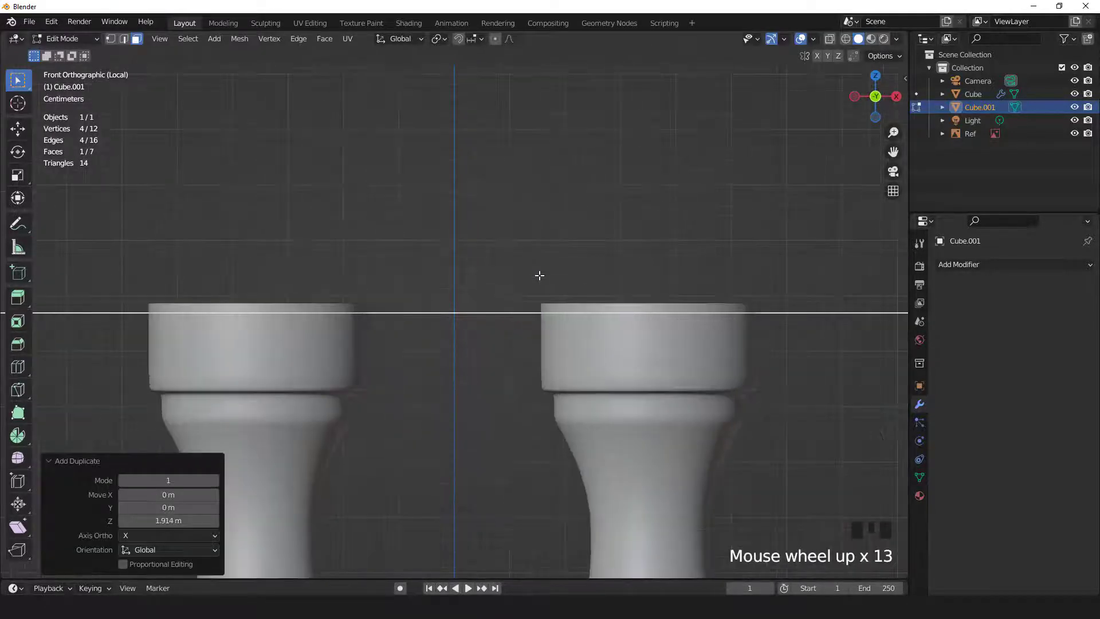
{"action": "key", "text": "g"}
{"action": "left_click", "coordinate": [540, 267]}
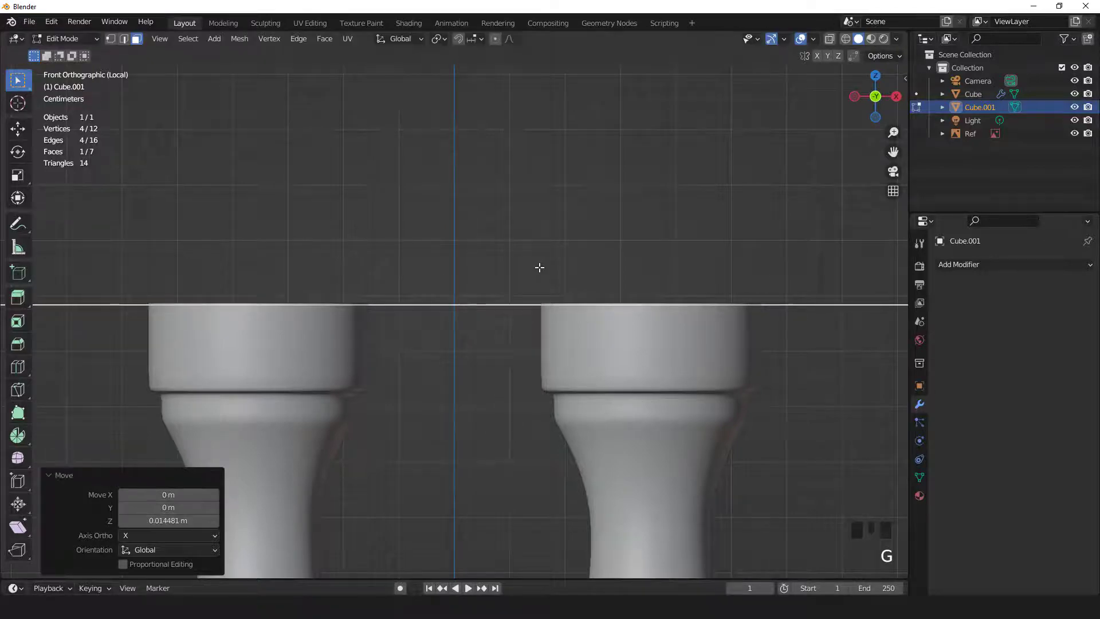
Extrude the two long edges of the face on top of the balusters upward along Z to form the handrail's sides.
{"action": "scroll", "coordinate": [539, 267], "scroll_direction": "down", "scroll_amount": 7}
{"action": "middle_click_drag", "start_coordinate": [540, 267], "coordinate": [524, 327]}
{"action": "scroll", "coordinate": [524, 327], "scroll_direction": "down", "scroll_amount": 3}
{"action": "key", "text": "2"}
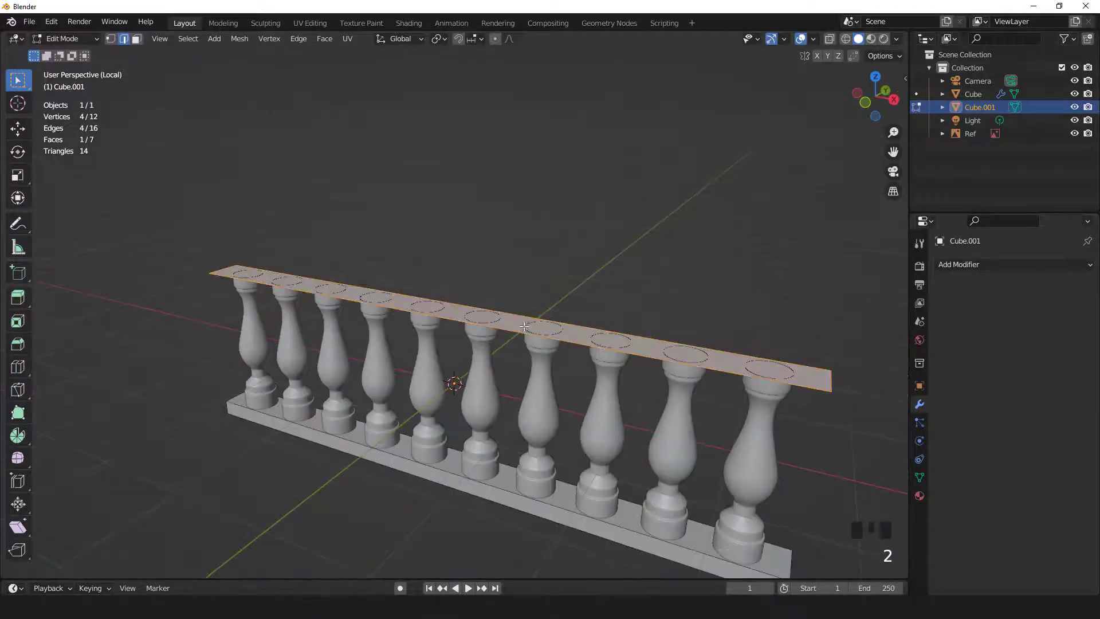
{"action": "left_click", "coordinate": [521, 314]}
{"action": "left_click", "coordinate": [511, 328], "text": "shift"}
{"action": "key", "text": "KP_3"}
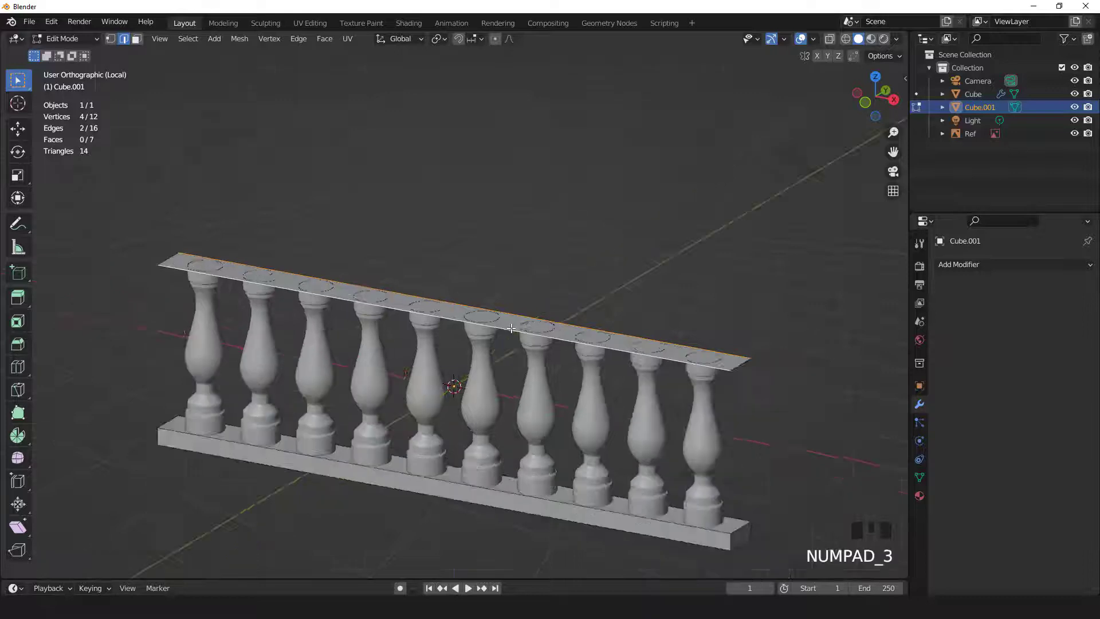
{"action": "key", "text": "KP_Decimal"}
{"action": "scroll", "coordinate": [511, 328], "scroll_direction": "up", "scroll_amount": 12}
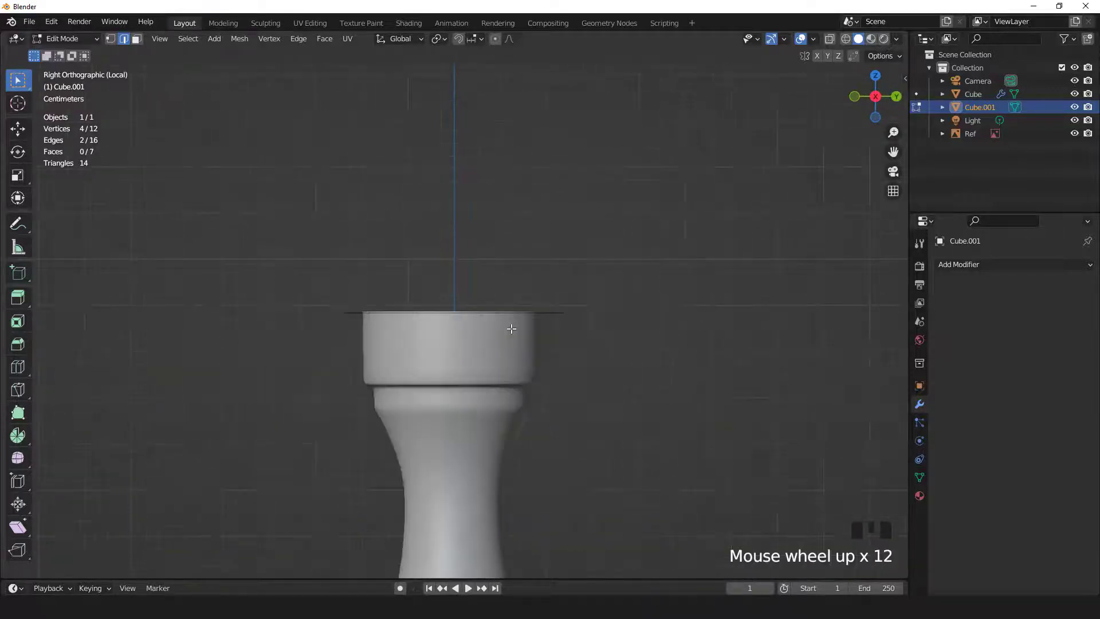
{"action": "scroll", "coordinate": [578, 331], "scroll_direction": "up", "scroll_amount": 1}
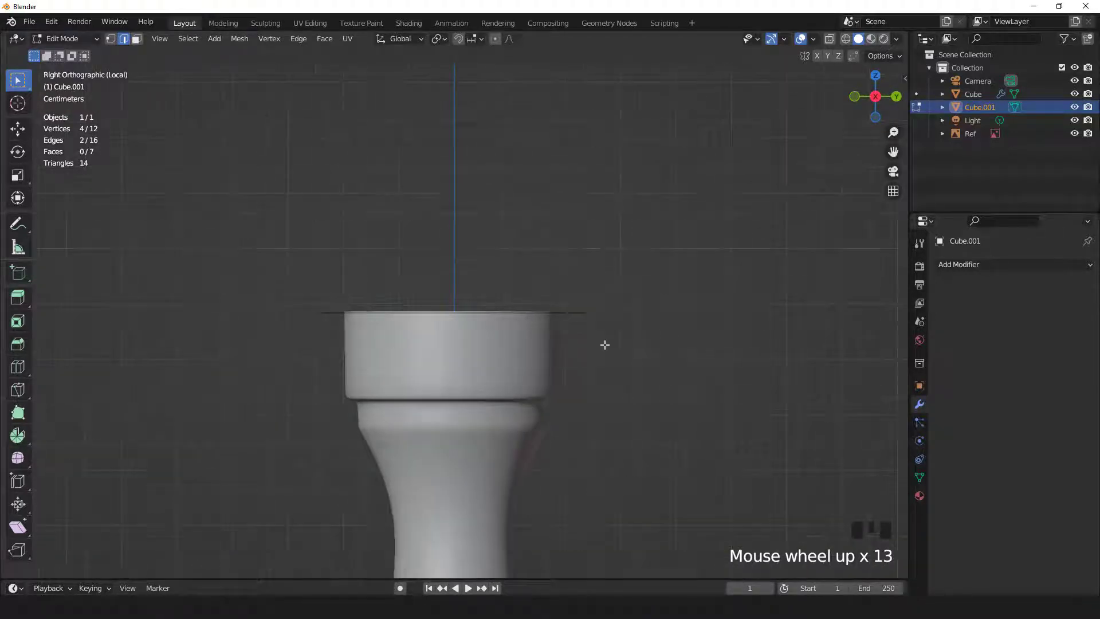
{"action": "key", "text": "e"}
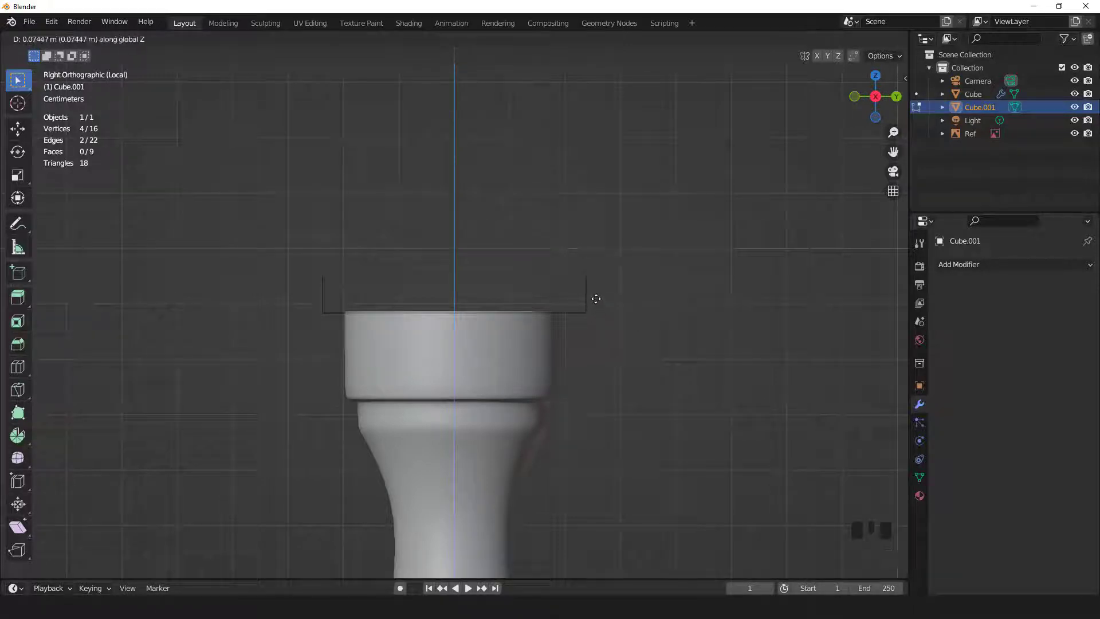
{"action": "left_click", "coordinate": [595, 293]}
Raise the extruded upper edges of the handrail's sides slightly along Z.
{"action": "key", "text": "1"}
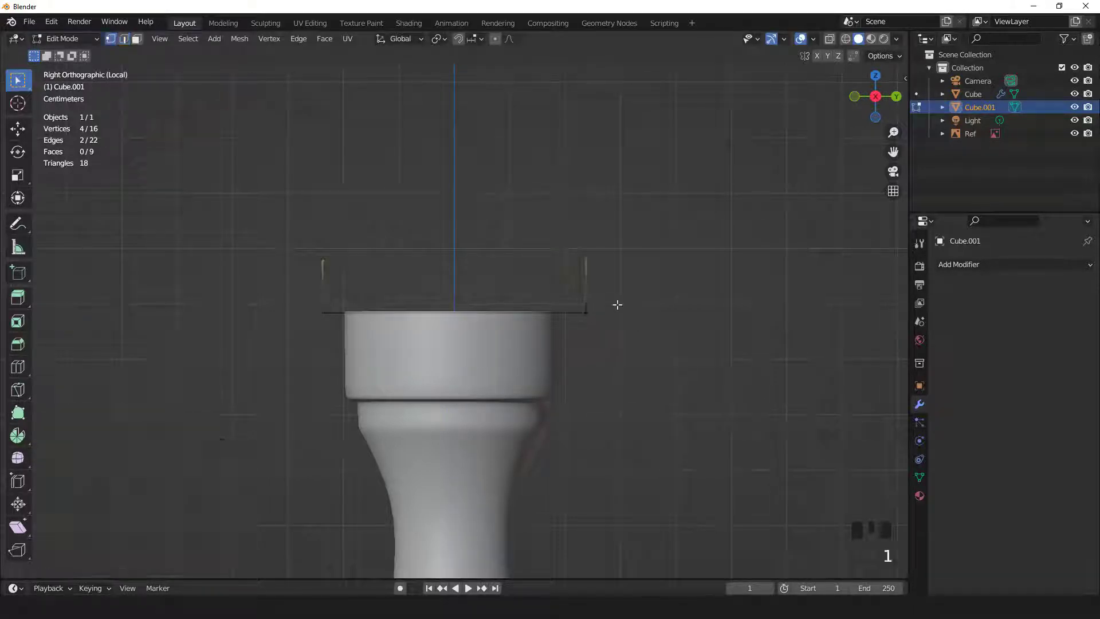
{"action": "scroll", "coordinate": [617, 304], "scroll_direction": "up", "scroll_amount": 2}
{"action": "key", "text": "g"}
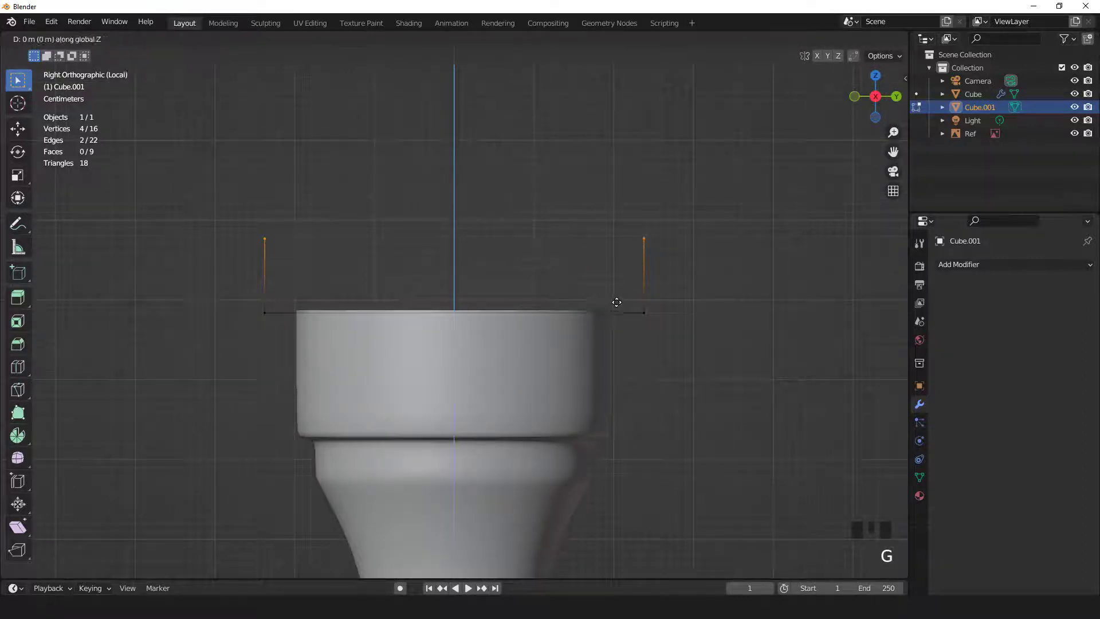
{"action": "left_click", "coordinate": [615, 306]}
Extrude the handrail's upper edges inward to a Y scale of 0.823, and extrude them about 0.041 m up in Z.
{"action": "key", "text": "e"}
{"action": "key", "text": "Escape"}
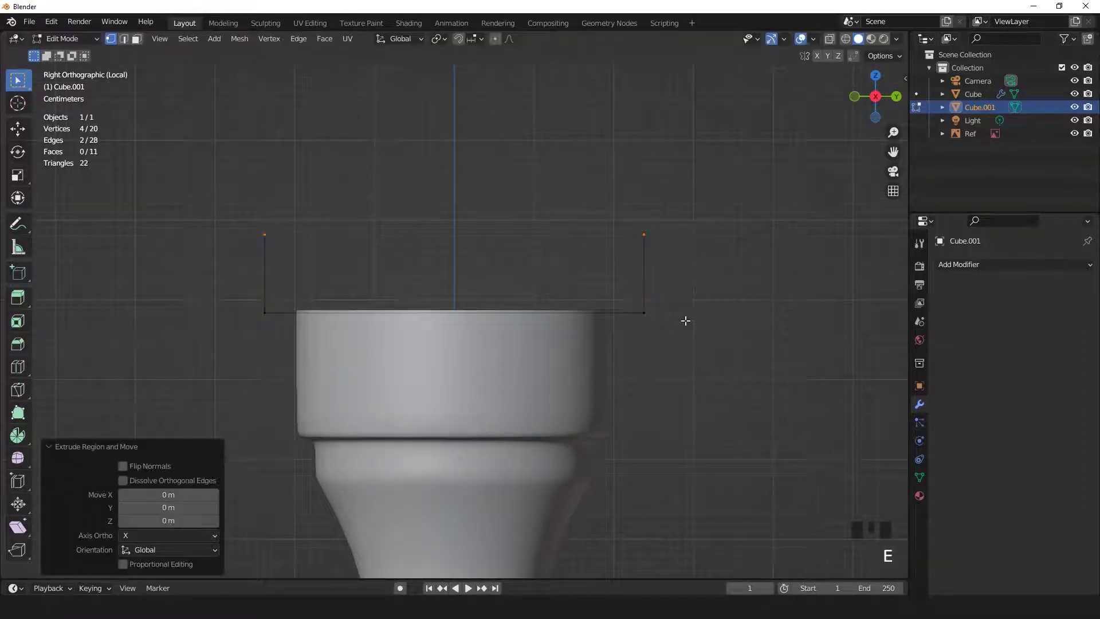
{"action": "key", "text": "s"}
{"action": "key", "text": "y"}
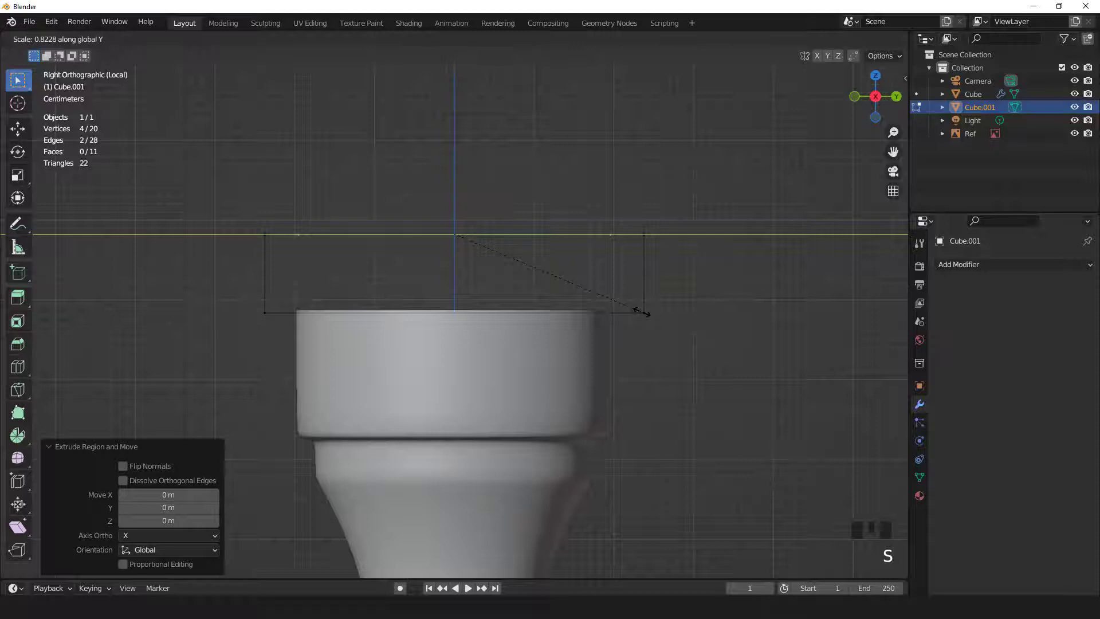
{"action": "left_click", "coordinate": [645, 313]}
{"action": "key", "text": "e"}
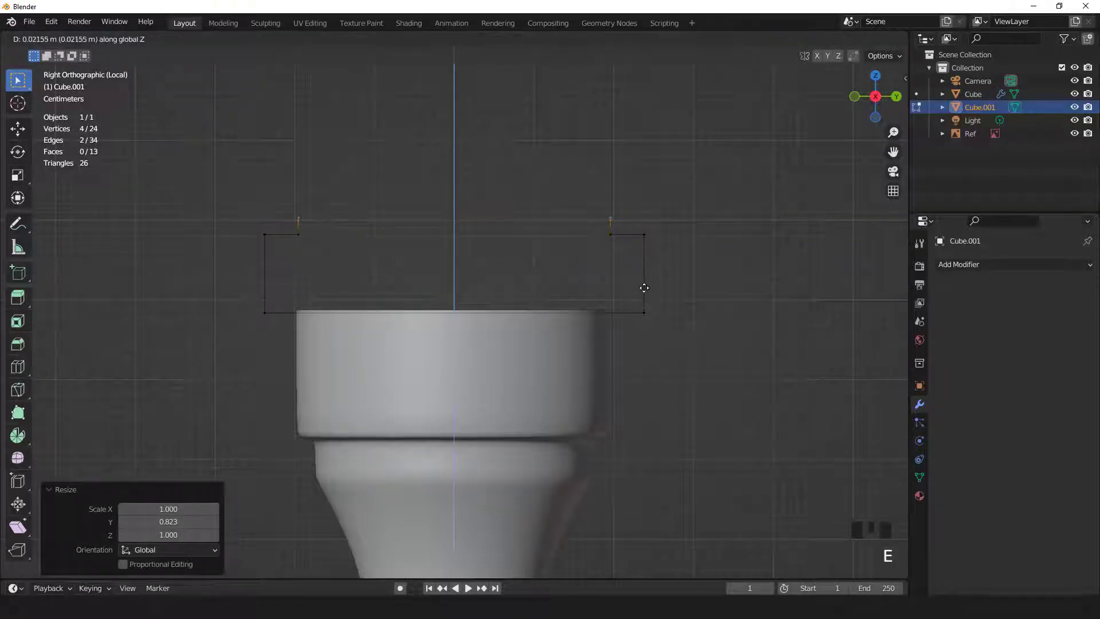
{"action": "left_click", "coordinate": [644, 279]}
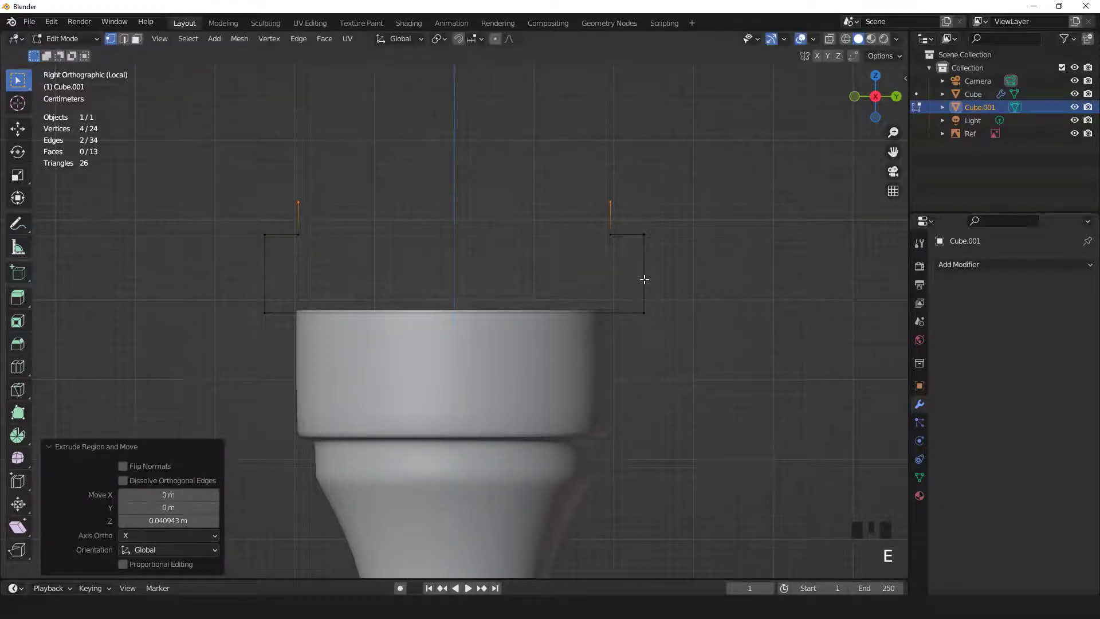
Add a second handrail ledge by extruding the edges inward to a Y scale of 0.791 and extruding them up in Z.
{"action": "key", "text": "s"}
{"action": "key", "text": "y"}
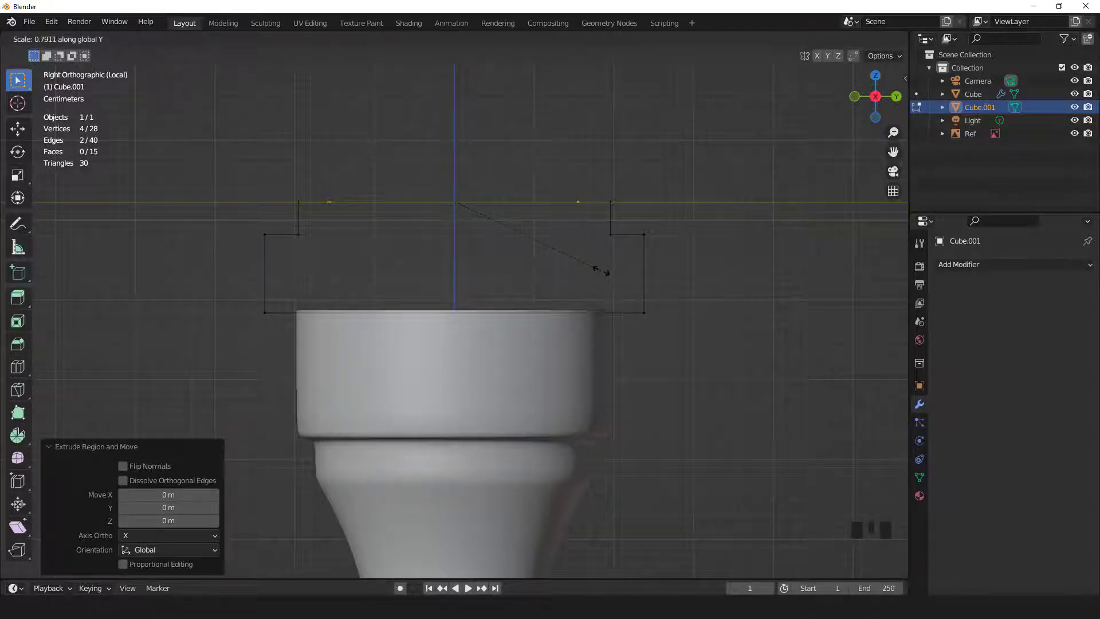
{"action": "left_click", "coordinate": [607, 273]}
{"action": "key", "text": "e"}
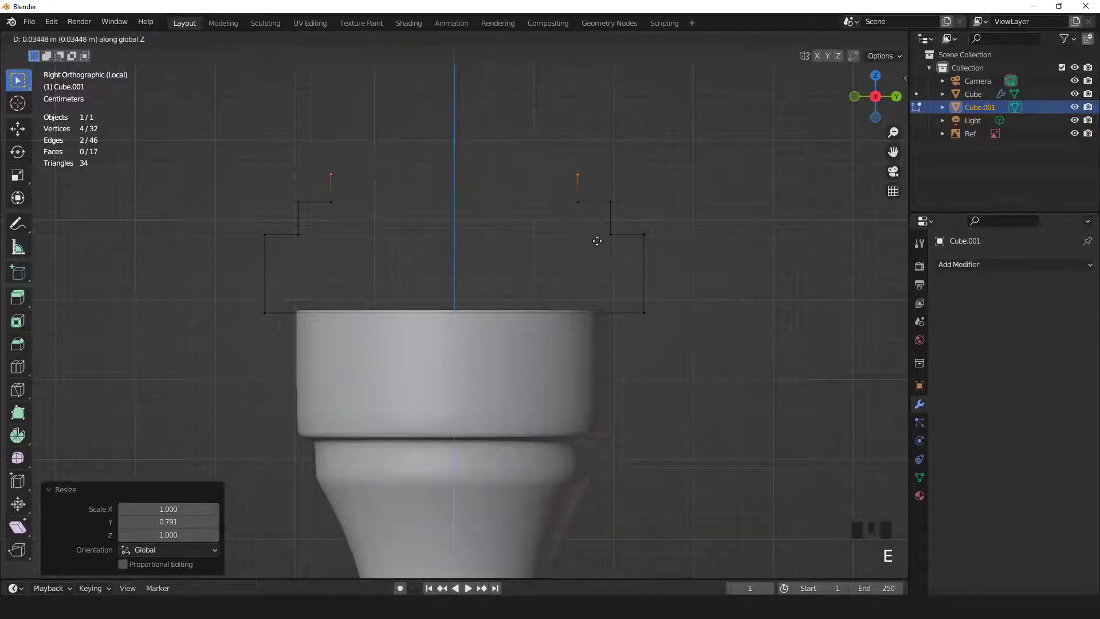
{"action": "left_click", "coordinate": [596, 237]}
Fill the gap between the handrail's two uppermost edges with a face.
{"action": "key", "text": "2"}
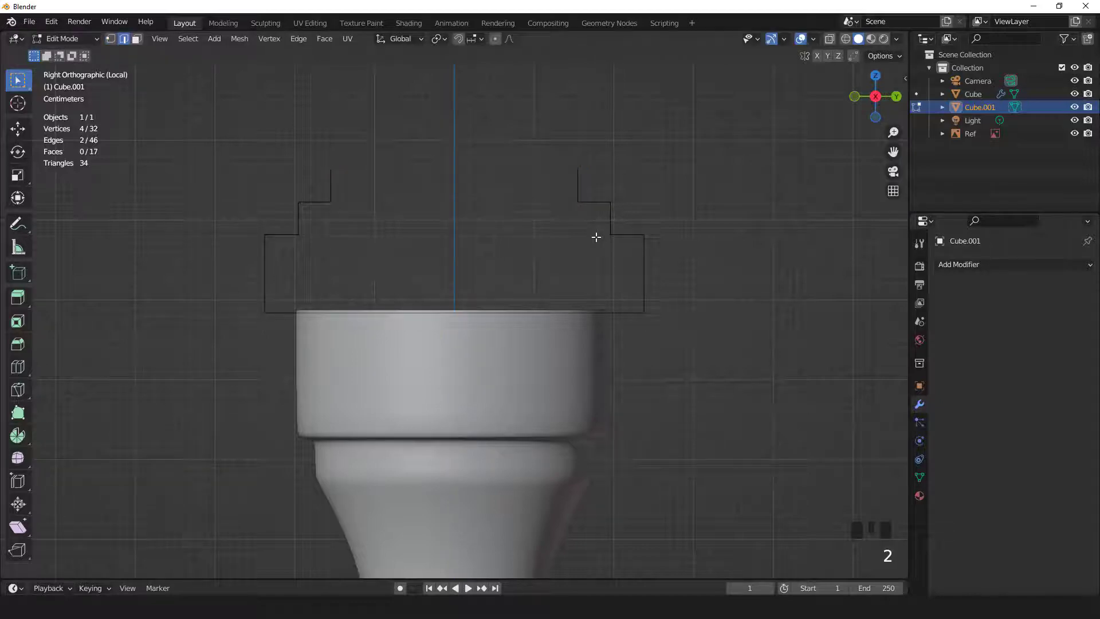
{"action": "key", "text": "f"}
{"action": "scroll", "coordinate": [631, 294], "scroll_direction": "down", "scroll_amount": 3}
{"action": "scroll", "coordinate": [565, 318], "scroll_direction": "down", "scroll_amount": 6}
{"action": "middle_click_drag", "start_coordinate": [552, 309], "coordinate": [495, 310]}
{"action": "scroll", "coordinate": [572, 310], "scroll_direction": "down", "scroll_amount": 4}
Recalculate the normals of the whole base and handrail mesh, checking them with the Face Orientation overlay, and return to Object Mode.
{"action": "key", "text": "a"}
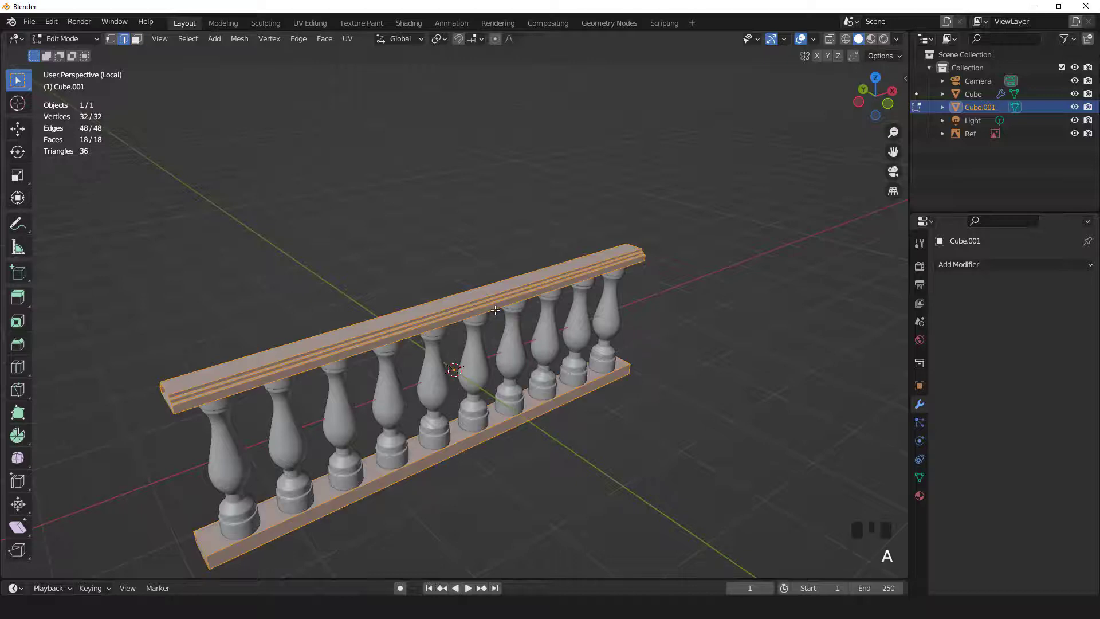
{"action": "key", "text": "3"}
{"action": "left_click", "coordinate": [813, 39]}
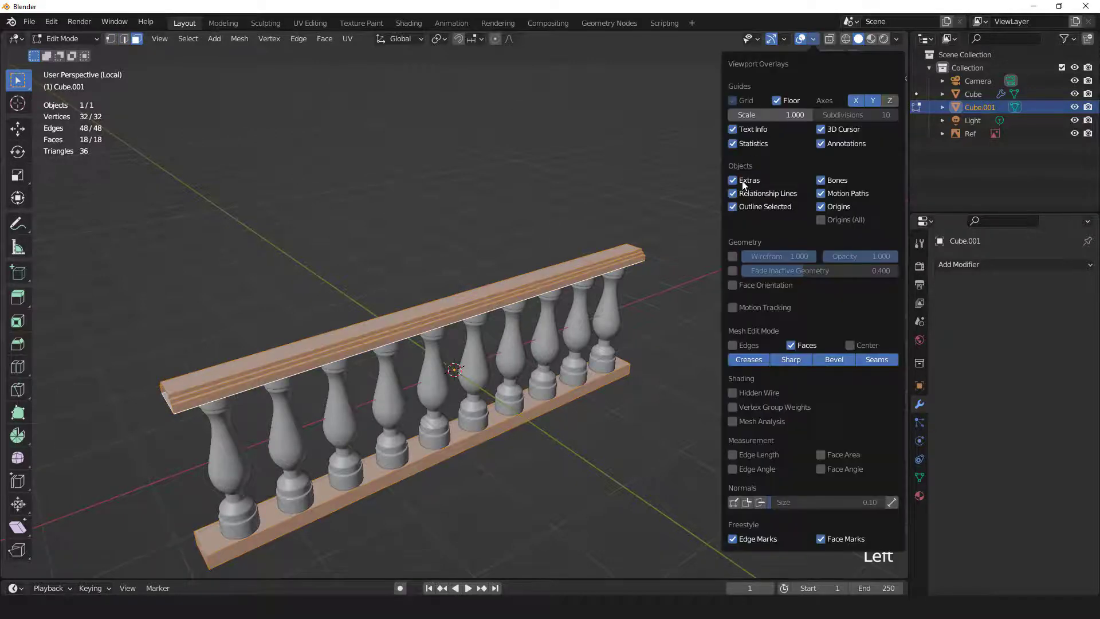
{"action": "left_click", "coordinate": [734, 284]}
{"action": "key", "text": "shift+n"}
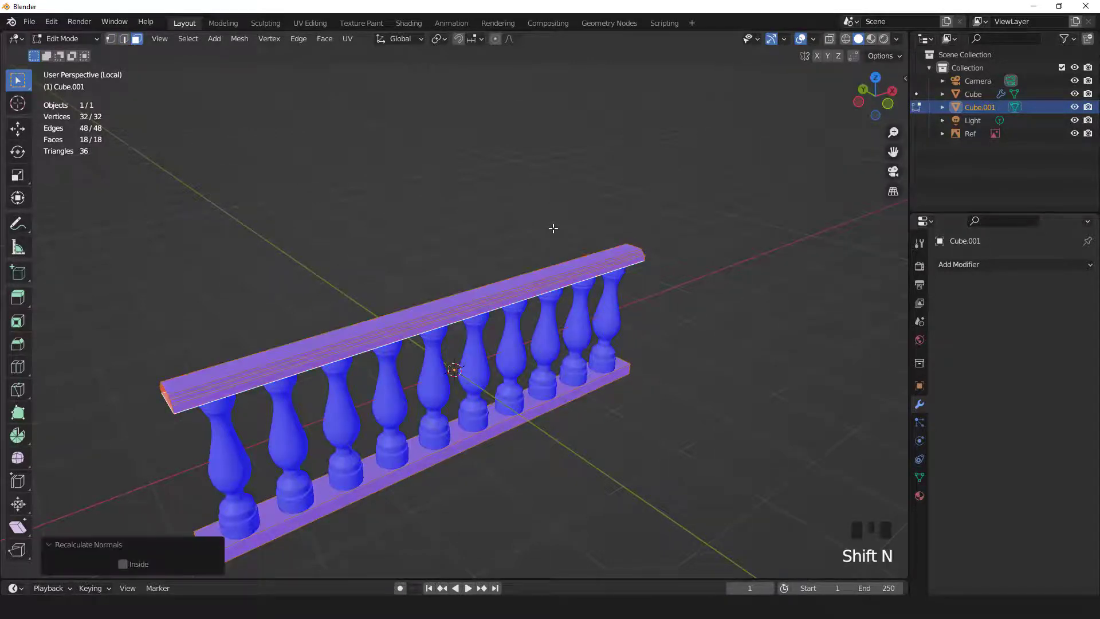
{"action": "left_click", "coordinate": [814, 38]}
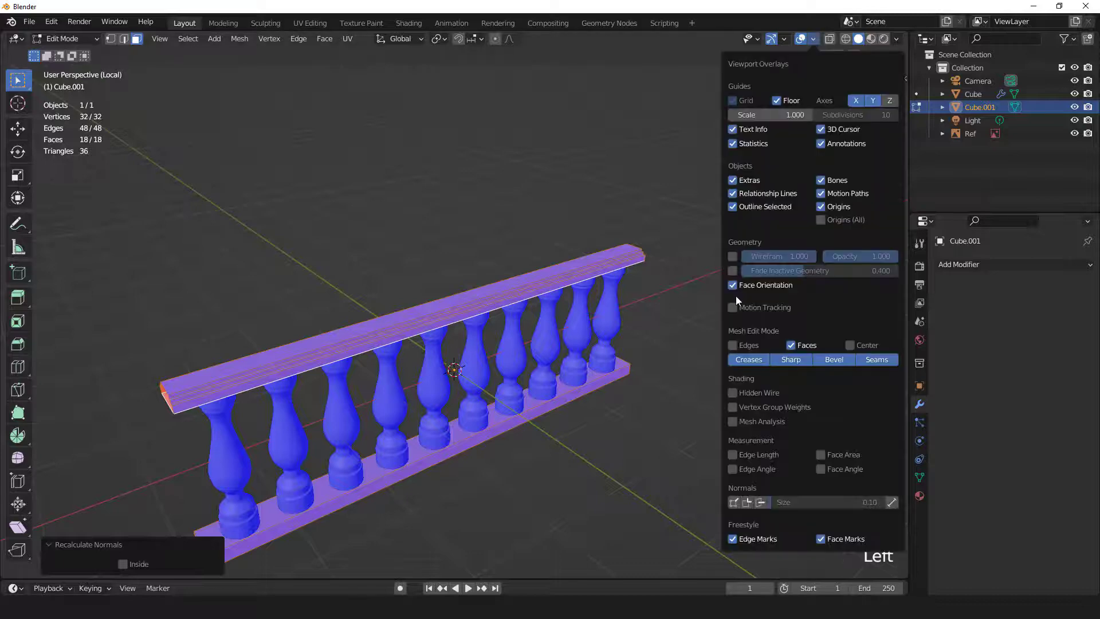
{"action": "left_click", "coordinate": [735, 285]}
{"action": "scroll", "coordinate": [607, 298], "scroll_direction": "down", "scroll_amount": 3}
{"action": "middle_click_drag", "start_coordinate": [607, 299], "coordinate": [542, 288]}
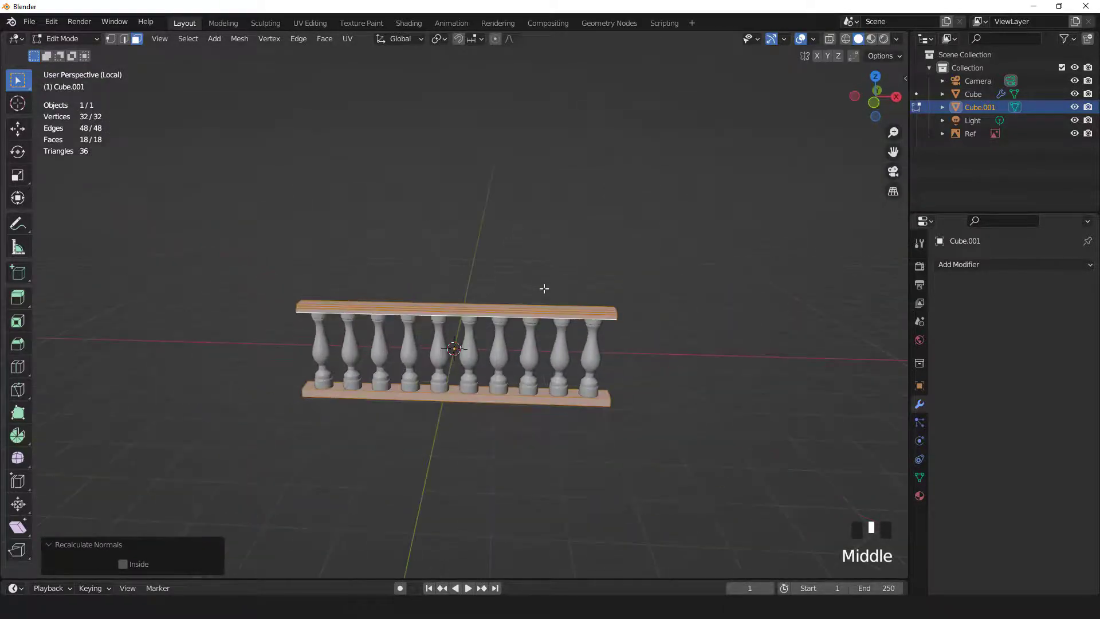
{"action": "scroll", "coordinate": [483, 259], "scroll_direction": "up", "scroll_amount": 3}
{"action": "key", "text": "Tab"}
Add a Bevel modifier to the base and handrail object with 2 segments and an amount of 0.01 m.
{"action": "middle_click_drag", "start_coordinate": [482, 259], "coordinate": [785, 322]}
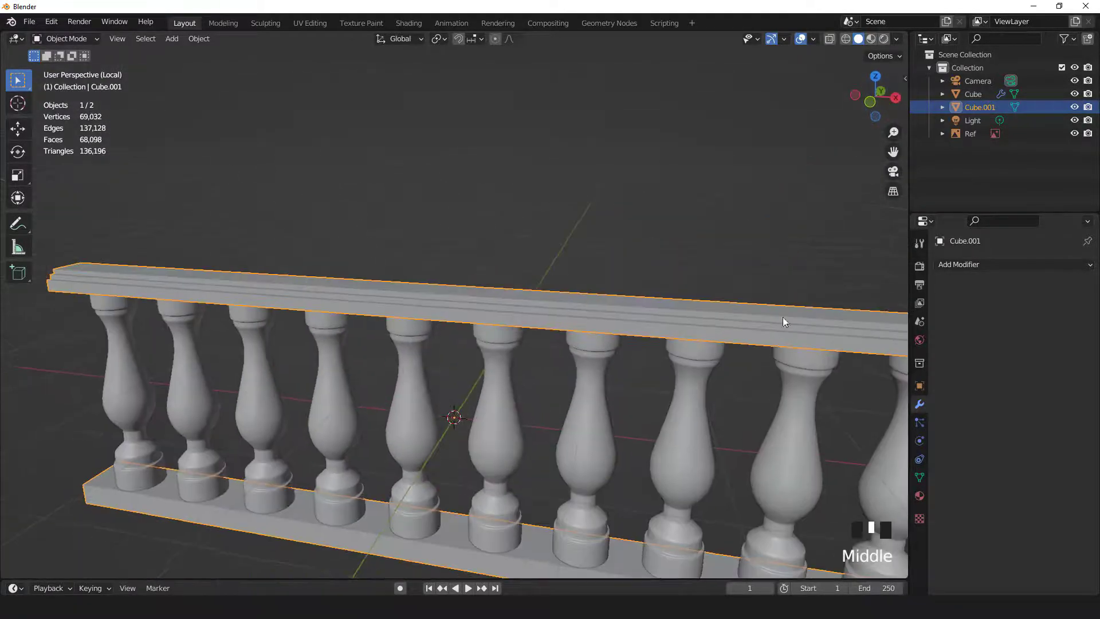
{"action": "middle_click_drag", "start_coordinate": [696, 304], "coordinate": [624, 325]}
{"action": "key", "text": "KP_1"}
{"action": "scroll", "coordinate": [695, 307], "scroll_direction": "down", "scroll_amount": 4}
{"action": "scroll", "coordinate": [624, 324], "scroll_direction": "up", "scroll_amount": 2}
{"action": "left_click", "coordinate": [941, 265]}
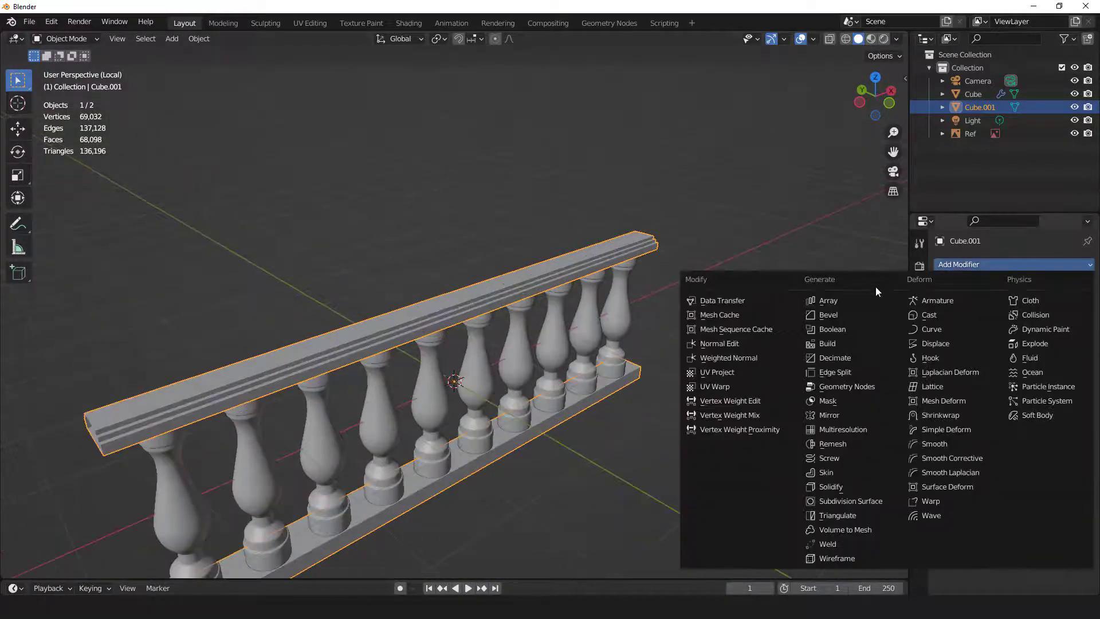
{"action": "left_click", "coordinate": [828, 316]}
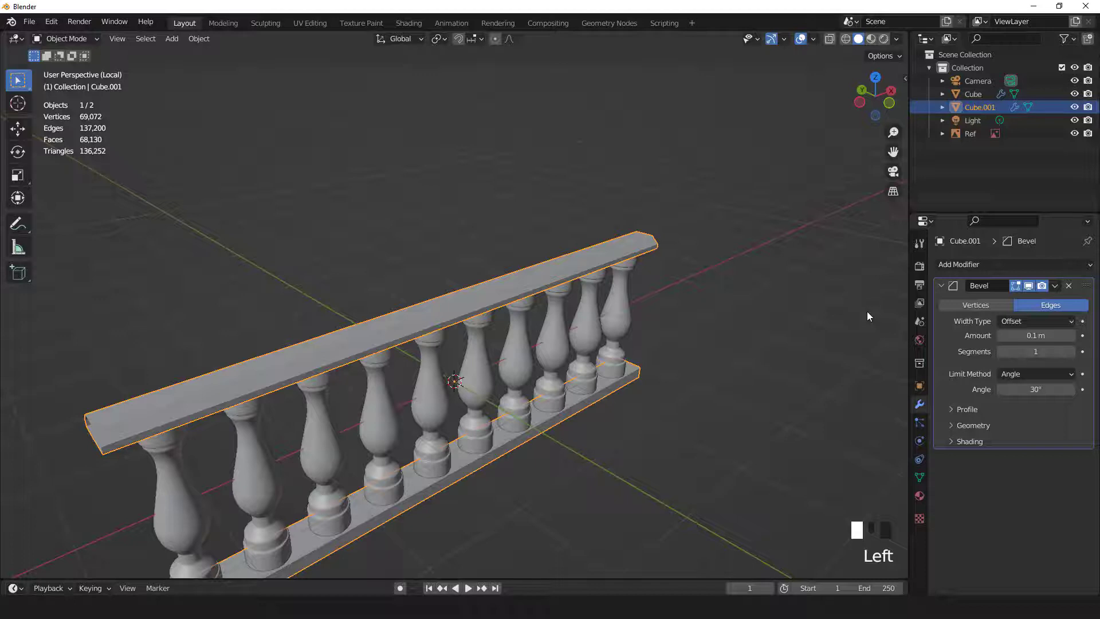
{"action": "left_click", "coordinate": [1071, 351]}
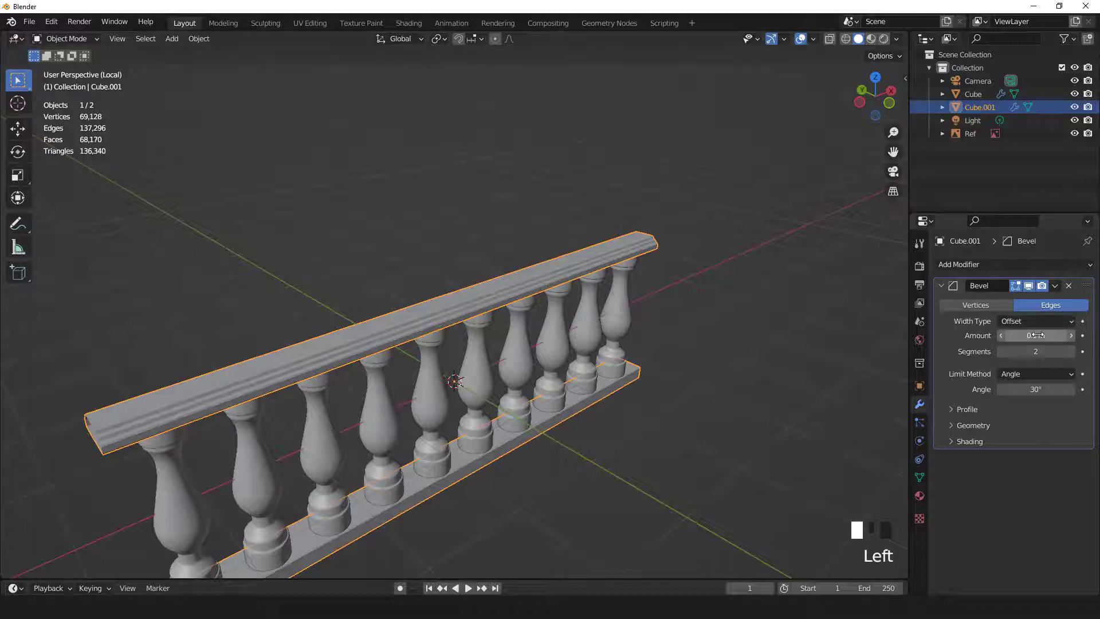
{"action": "left_click_drag", "start_coordinate": [1038, 335], "coordinate": [1004, 335]}
{"action": "left_click", "coordinate": [1071, 335]}
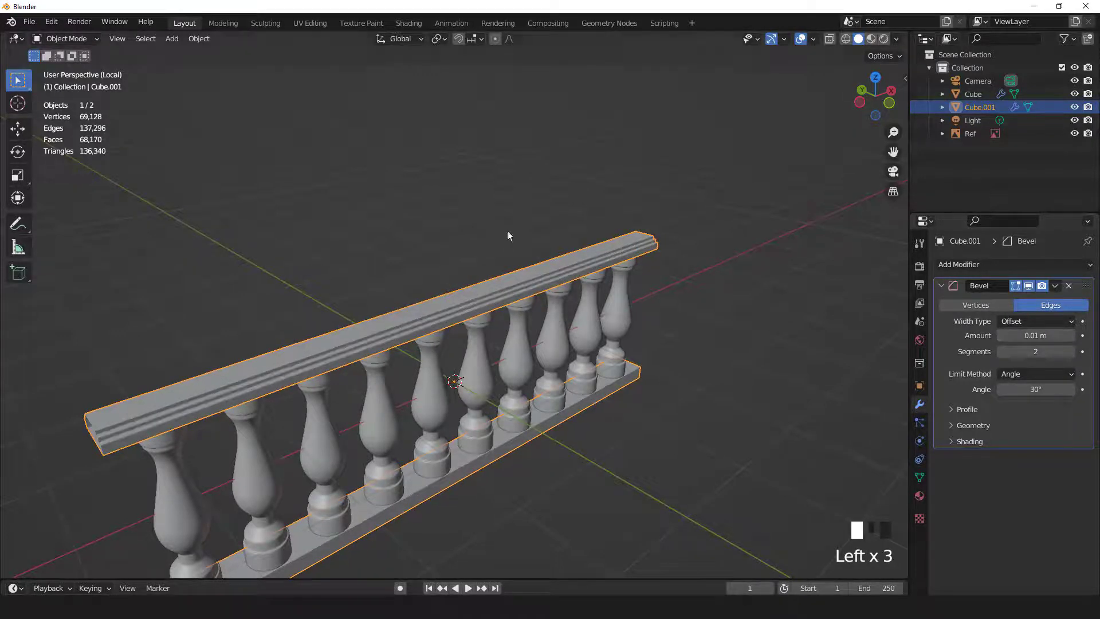
Add a new cube mesh at the centre of the balustrade in front view.
{"action": "middle_click_drag", "start_coordinate": [507, 232], "coordinate": [471, 215]}
{"action": "scroll", "coordinate": [466, 212], "scroll_direction": "down", "scroll_amount": 2}
{"action": "key", "text": "KP_1"}
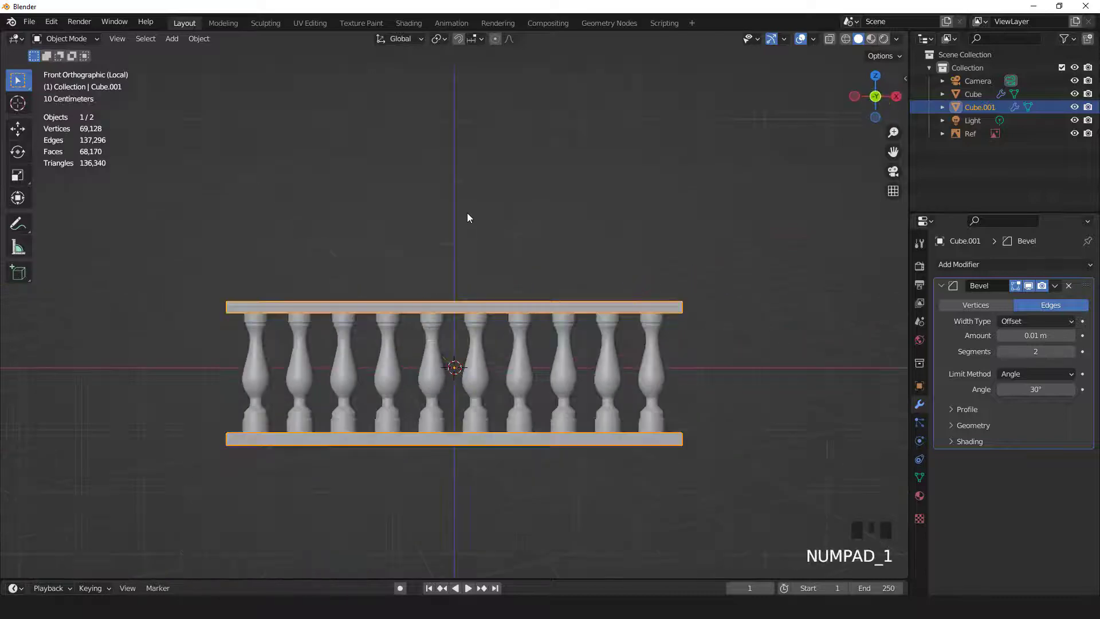
{"action": "middle_click_drag", "start_coordinate": [424, 300], "coordinate": [569, 269], "text": "shift"}
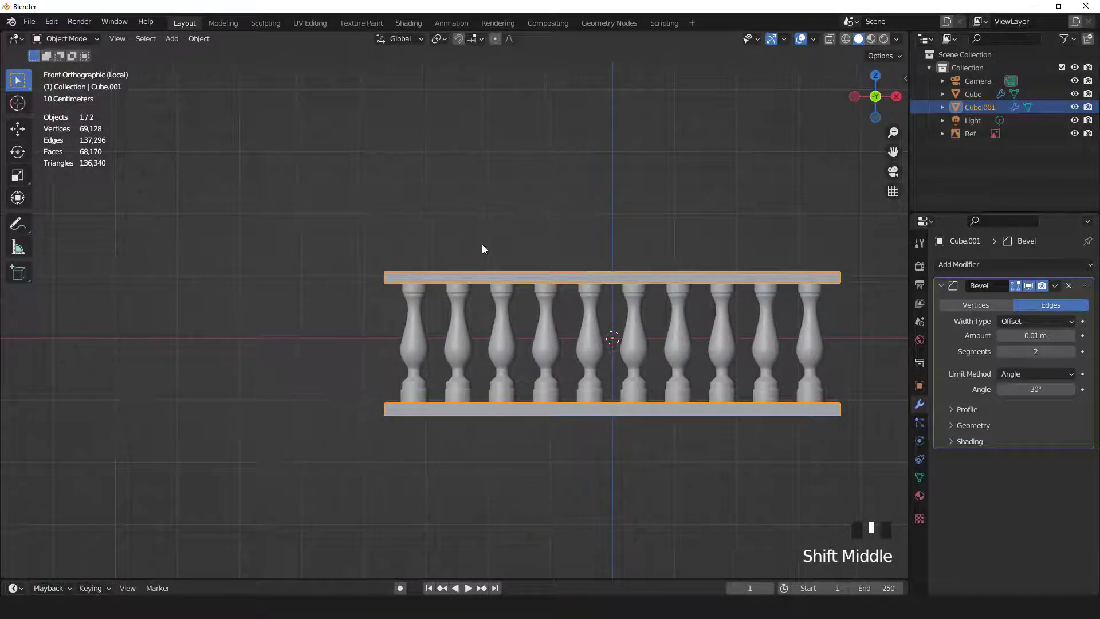
{"action": "scroll", "coordinate": [482, 249], "scroll_direction": "down", "scroll_amount": 1}
{"action": "left_click", "coordinate": [172, 38]}
{"action": "mouse_move", "coordinate": [184, 60]}
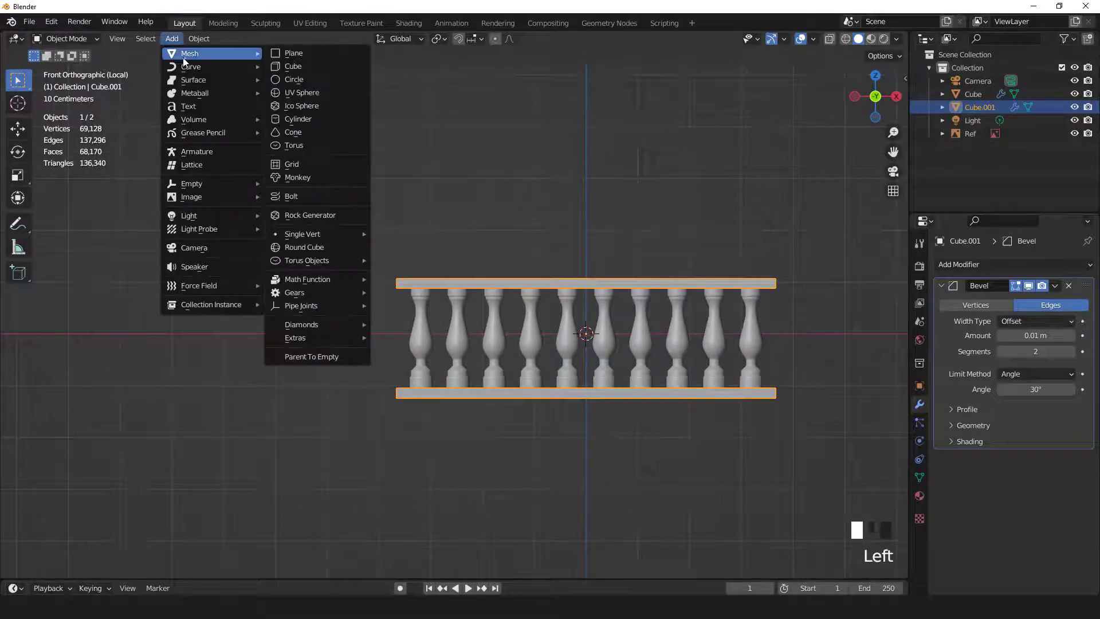
{"action": "left_click", "coordinate": [292, 66]}
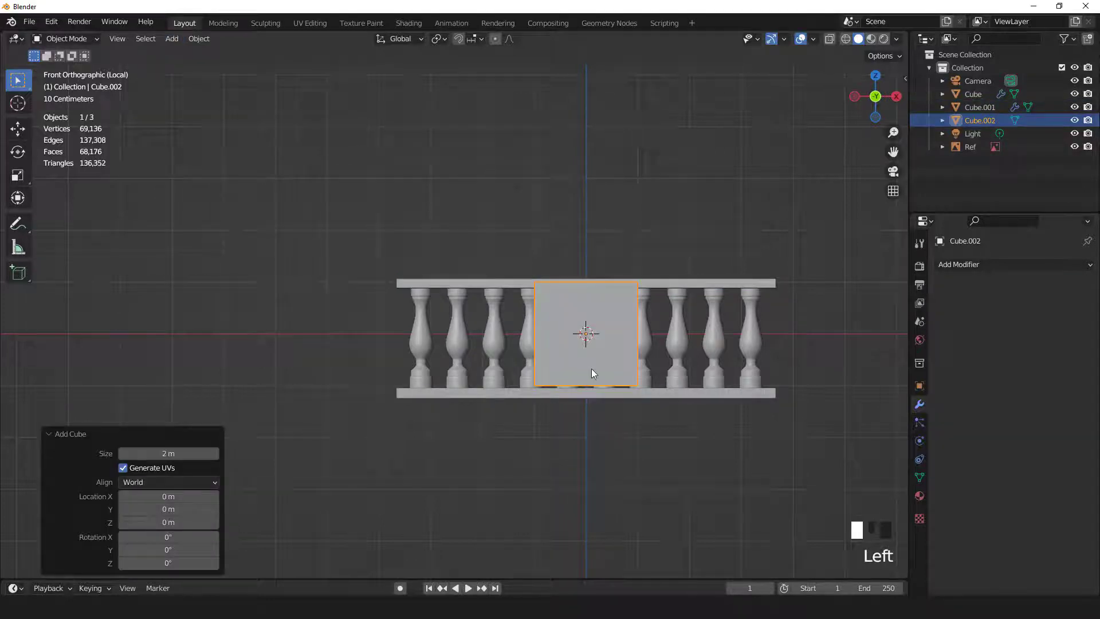
Move the cube beyond the balustrade's -X end and scale it down to 0.471.
{"action": "key", "text": "g"}
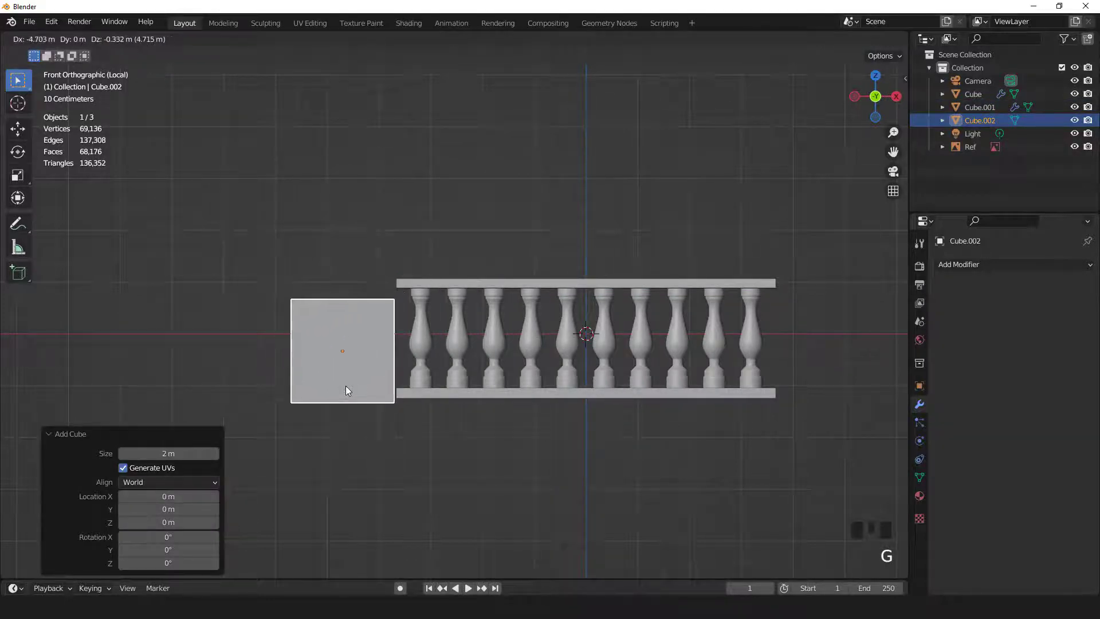
{"action": "left_click", "coordinate": [346, 386]}
{"action": "key", "text": "s"}
{"action": "left_click", "coordinate": [440, 428]}
{"action": "scroll", "coordinate": [440, 428], "scroll_direction": "up", "scroll_amount": 1}
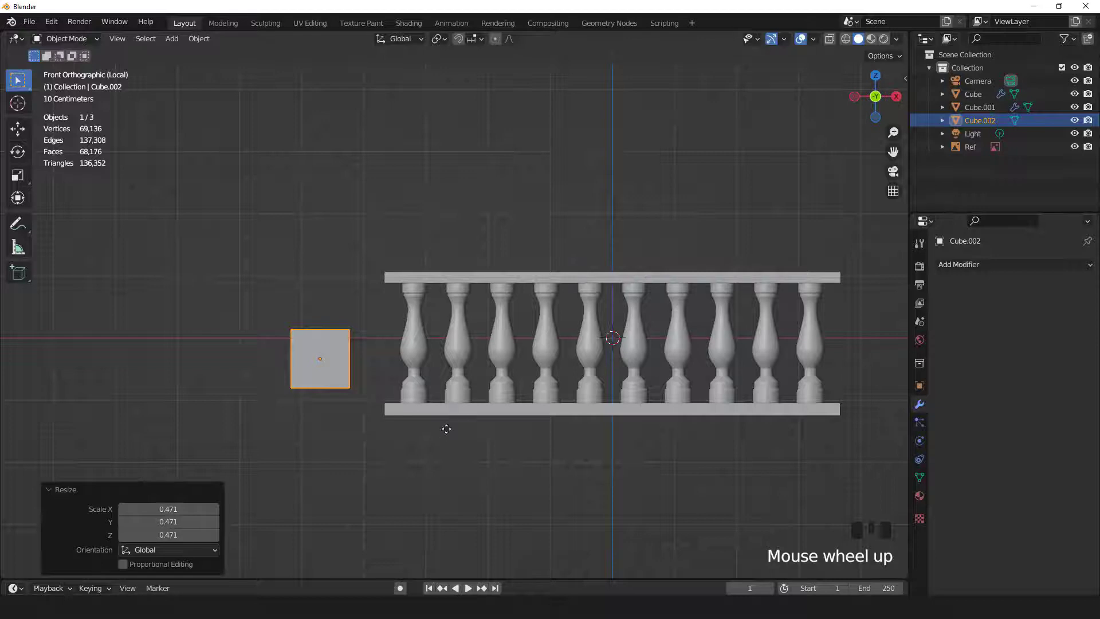
Move the cube about 0.433 m in X and -0.461 m in Z towards the base, and scale it to 0.833.
{"action": "key", "text": "g"}
{"action": "left_click", "coordinate": [466, 457]}
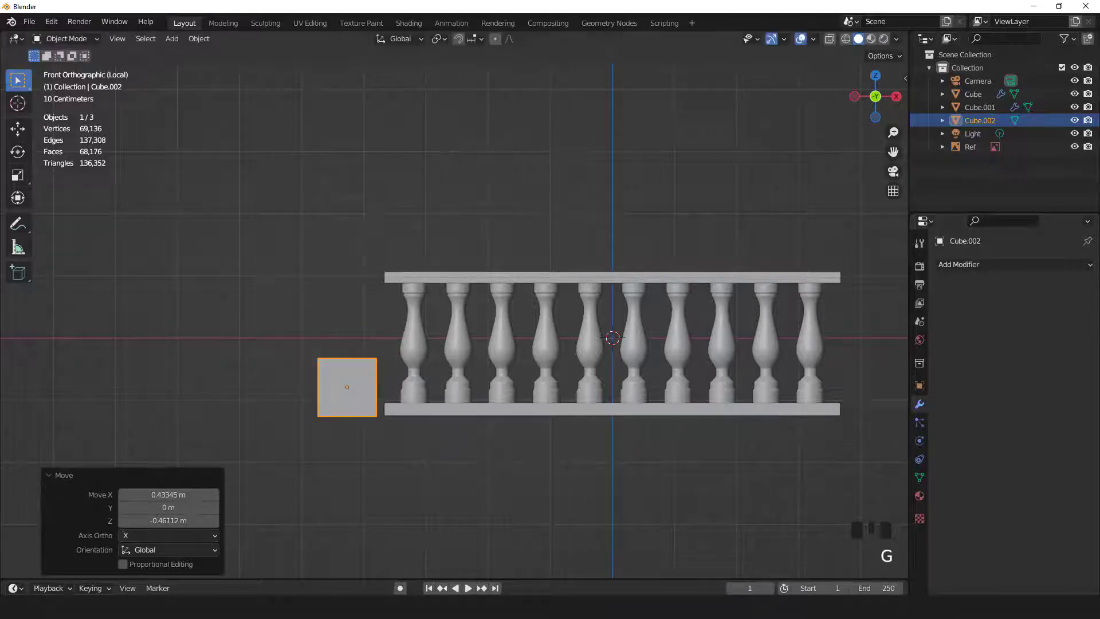
{"action": "key", "text": "s"}
{"action": "left_click", "coordinate": [344, 381]}
Lower the cube about 0.115 m in Z and shift it about 0.179 m in X towards the end of the base slab.
{"action": "middle_click_drag", "start_coordinate": [345, 380], "coordinate": [353, 424]}
{"action": "scroll", "coordinate": [359, 442], "scroll_direction": "up", "scroll_amount": 2}
{"action": "key", "text": "KP_1"}
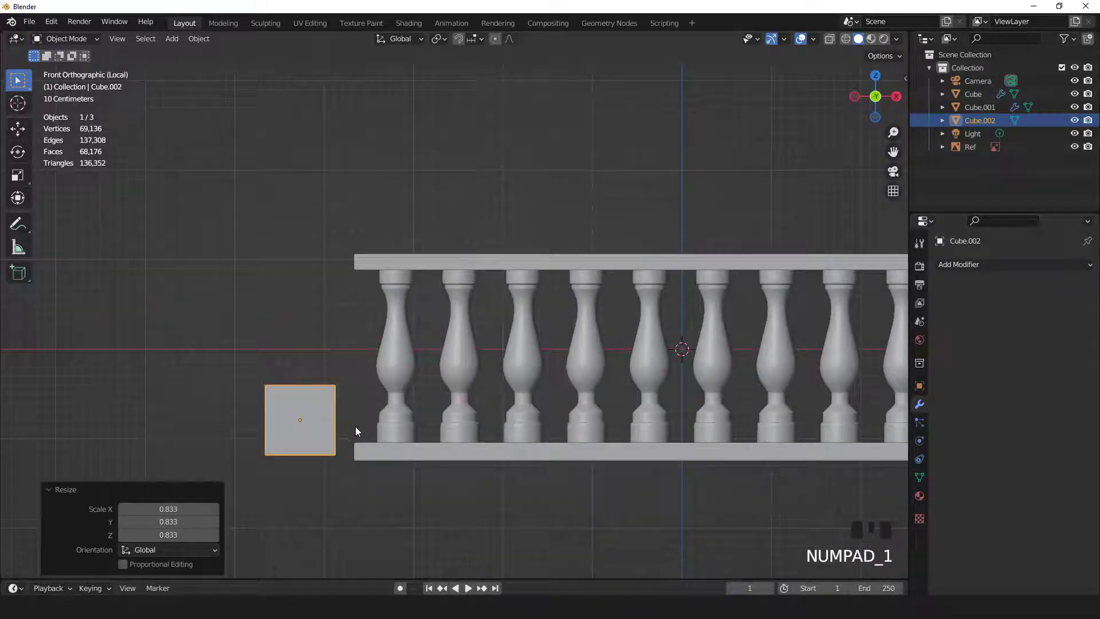
{"action": "key", "text": "g"}
{"action": "left_click", "coordinate": [445, 491]}
{"action": "key", "text": "g"}
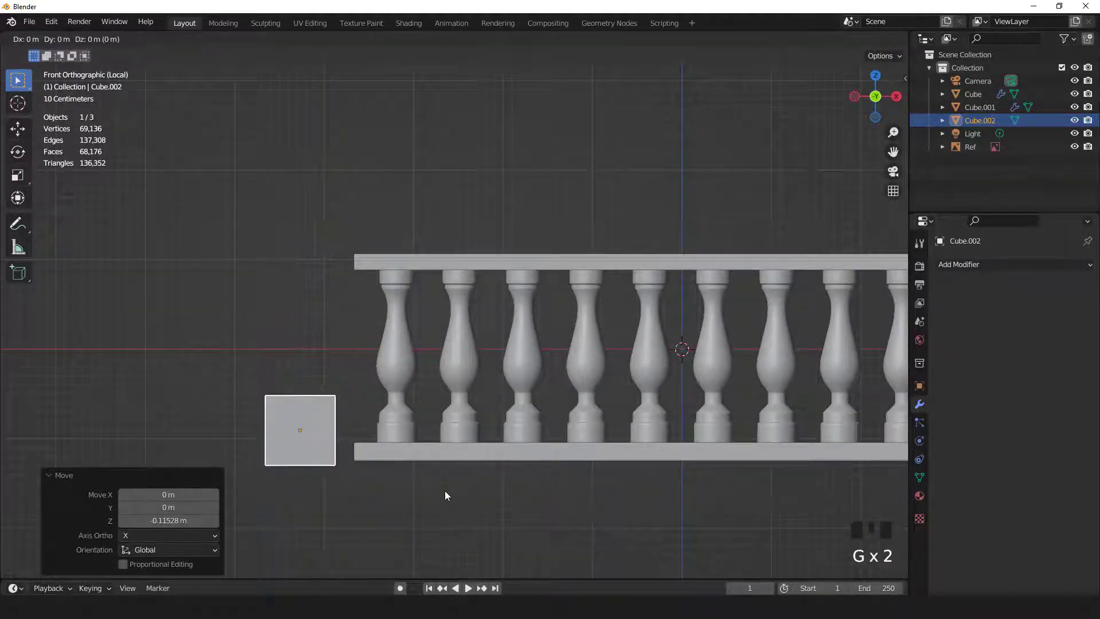
{"action": "left_click", "coordinate": [461, 491]}
Scale the end-post cube to 0.532 along Z and lower it about 0.129 m to align with the slab's underside.
{"action": "key", "text": "KP_Decimal"}
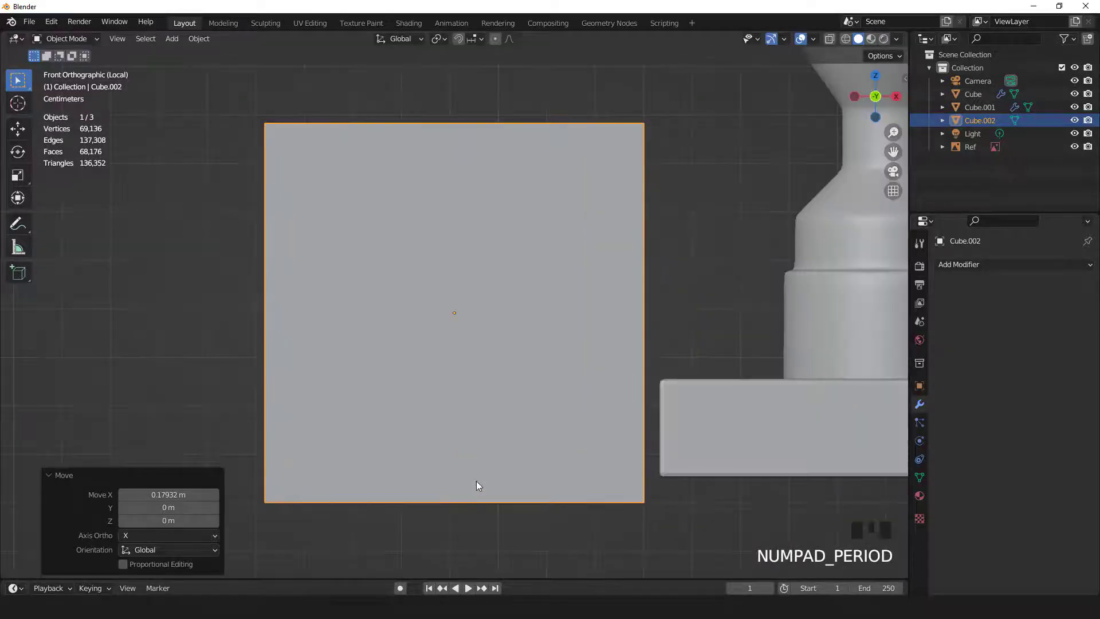
{"action": "scroll", "coordinate": [479, 486], "scroll_direction": "down", "scroll_amount": 3}
{"action": "key", "text": "s"}
{"action": "key", "text": "z"}
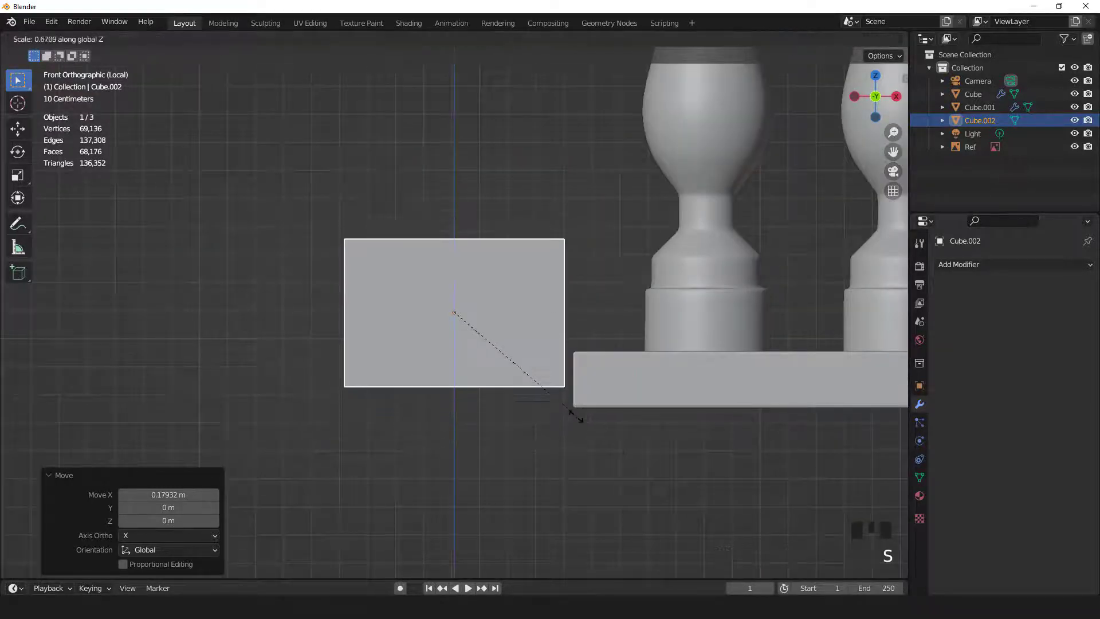
{"action": "left_click", "coordinate": [552, 395]}
{"action": "key", "text": "g"}
{"action": "key", "text": "z"}
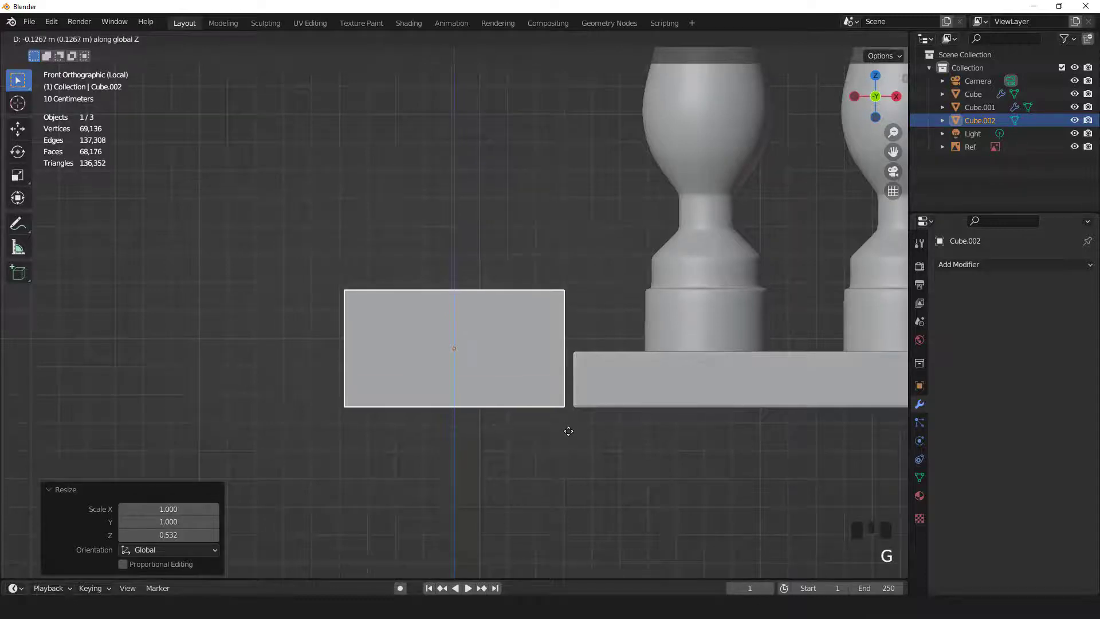
{"action": "left_click", "coordinate": [569, 433]}
{"action": "scroll", "coordinate": [577, 445], "scroll_direction": "down", "scroll_amount": 2}
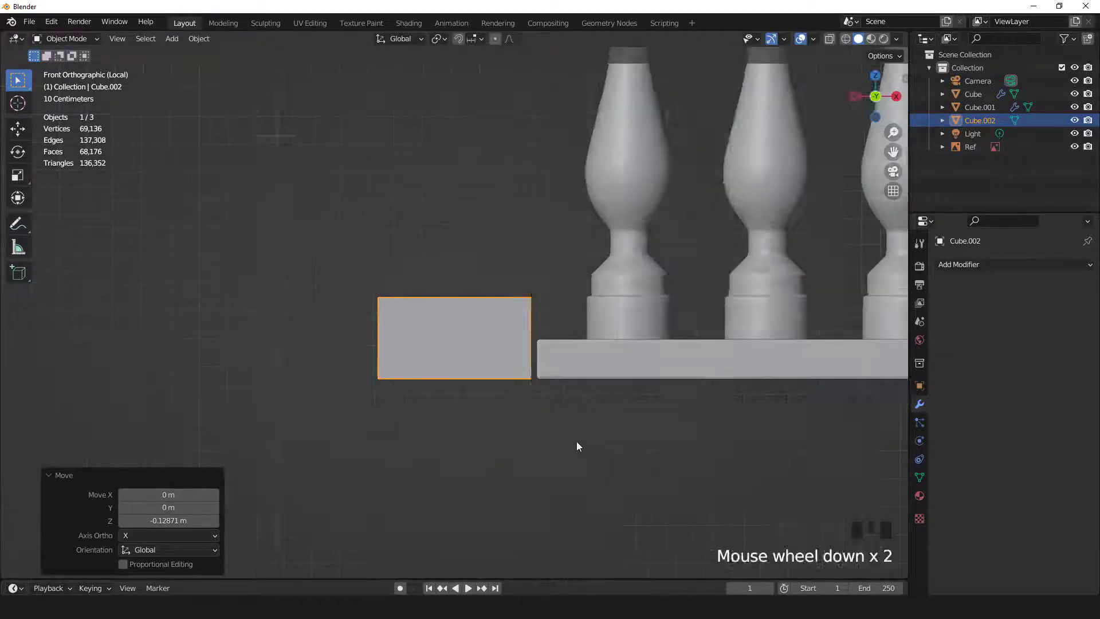
Move the flattened block about 0.033 m along X to meet the end of the base slab.
{"action": "middle_click_drag", "start_coordinate": [577, 445], "coordinate": [531, 479]}
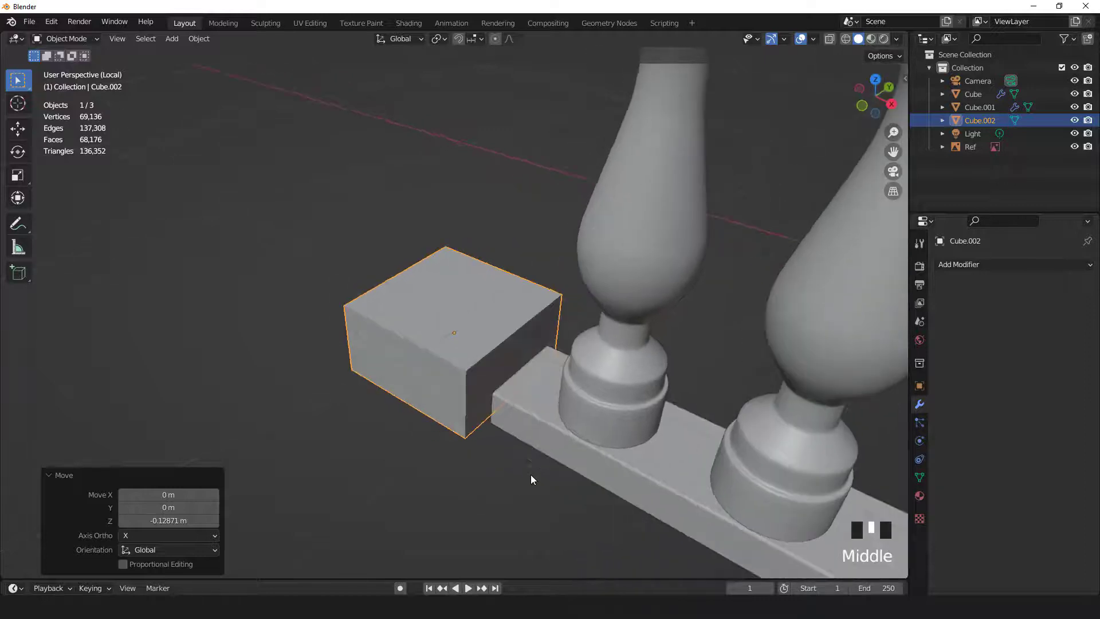
{"action": "key", "text": "KP_1"}
{"action": "scroll", "coordinate": [597, 460], "scroll_direction": "up", "scroll_amount": 2}
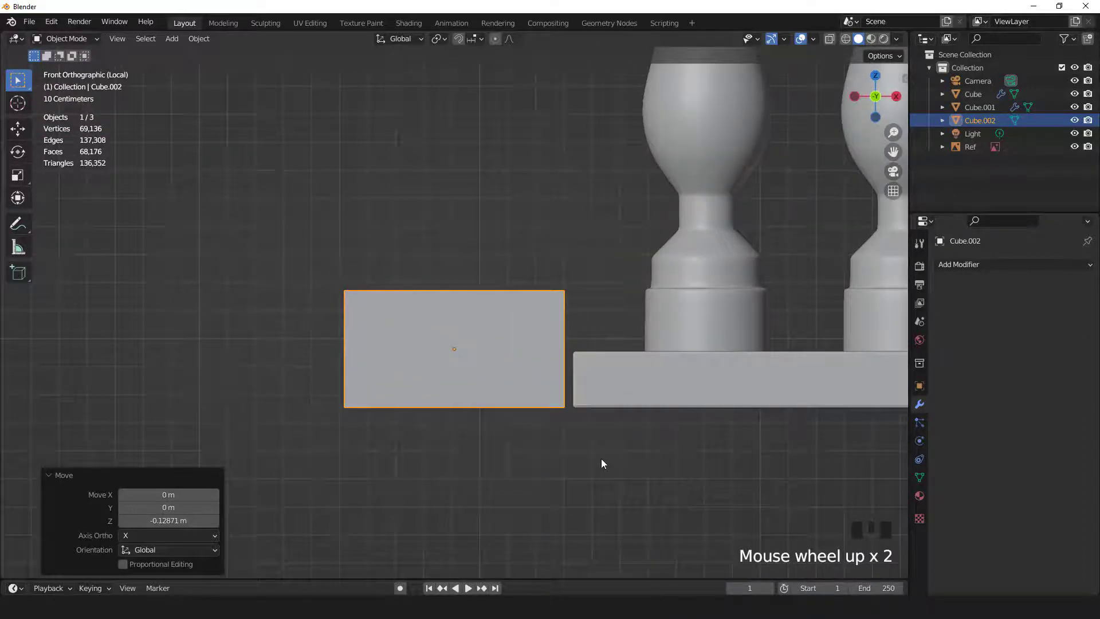
{"action": "key", "text": "g"}
{"action": "key", "text": "x"}
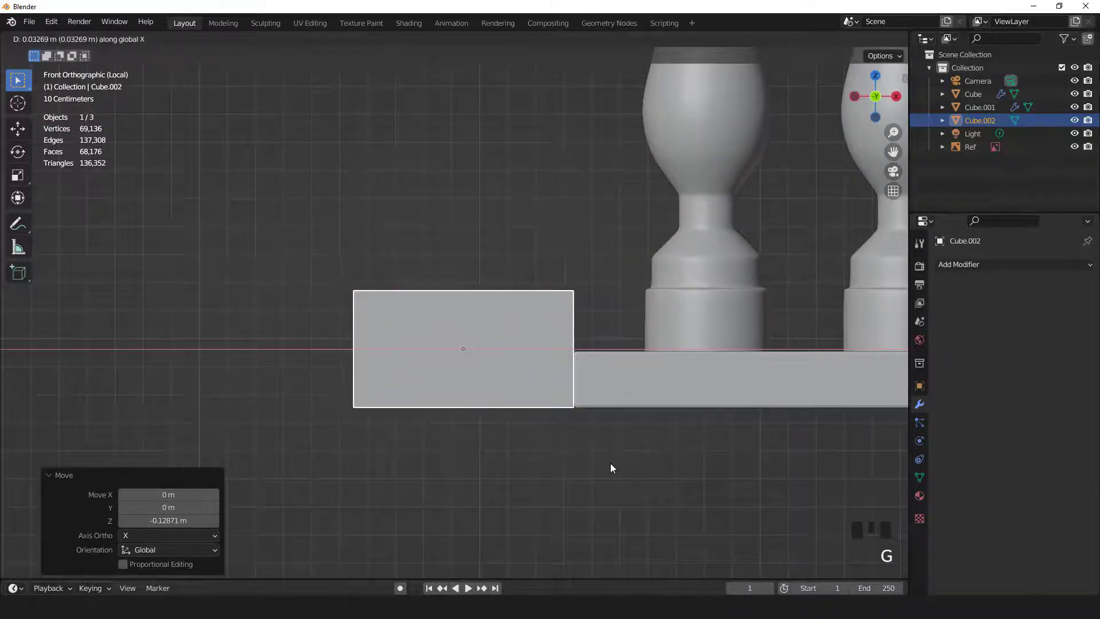
{"action": "left_click", "coordinate": [610, 463]}
Nudge the block about 0.010 m along X into the slab and lower it about 0.004 m in Z.
{"action": "middle_click_drag", "start_coordinate": [611, 463], "coordinate": [537, 387]}
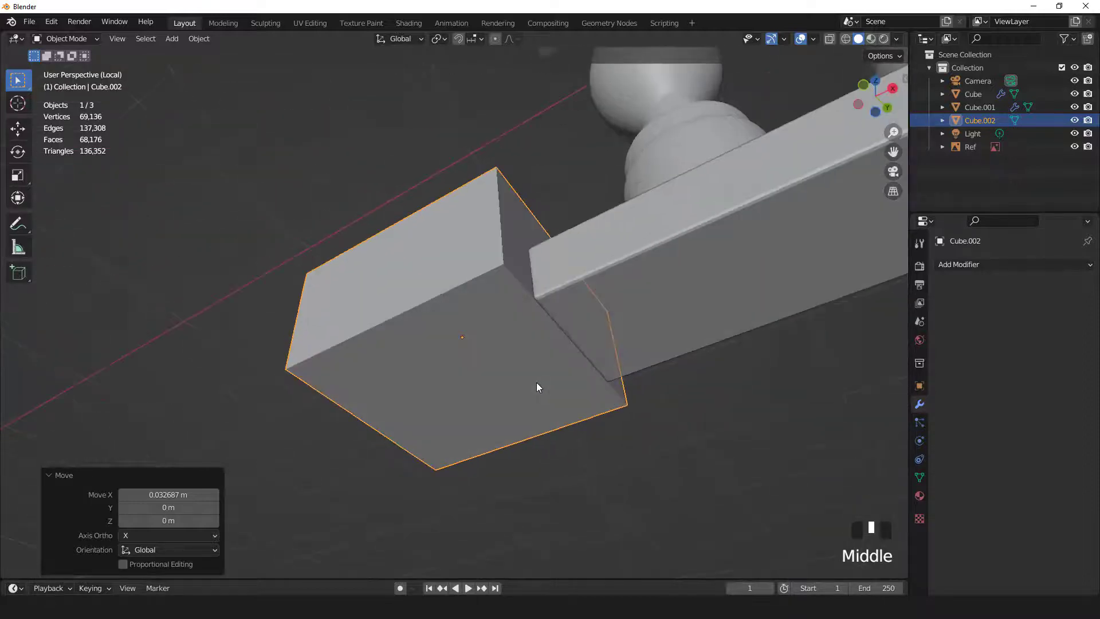
{"action": "scroll", "coordinate": [536, 382], "scroll_direction": "up", "scroll_amount": 1}
{"action": "key", "text": "g"}
{"action": "key", "text": "x"}
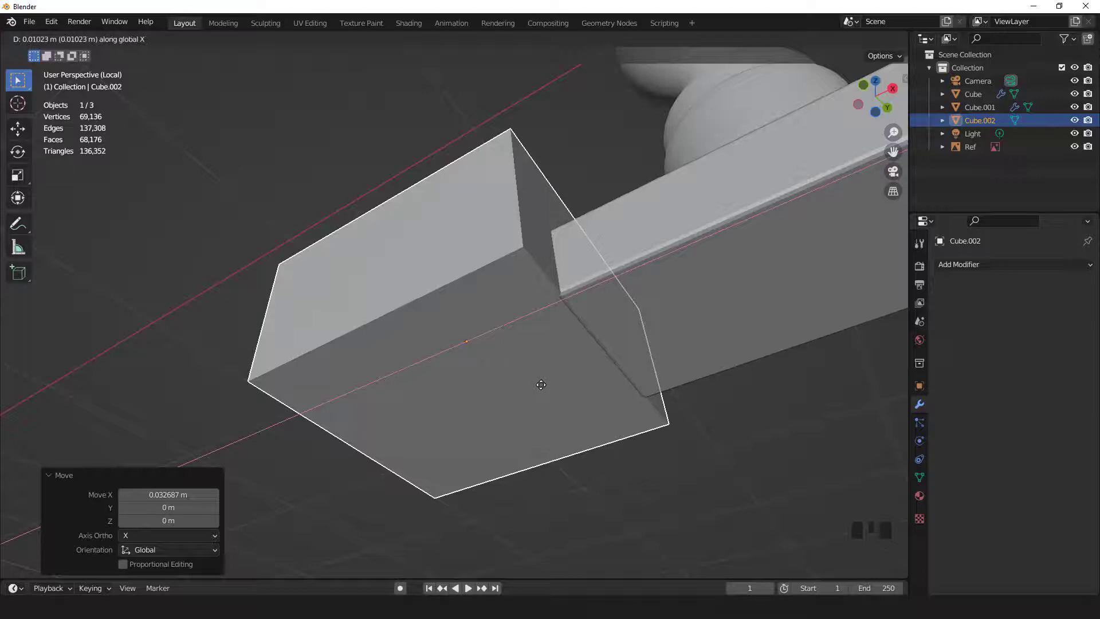
{"action": "left_click", "coordinate": [546, 374]}
{"action": "middle_click_drag", "start_coordinate": [546, 374], "coordinate": [545, 394]}
{"action": "scroll", "coordinate": [545, 400], "scroll_direction": "up", "scroll_amount": 2}
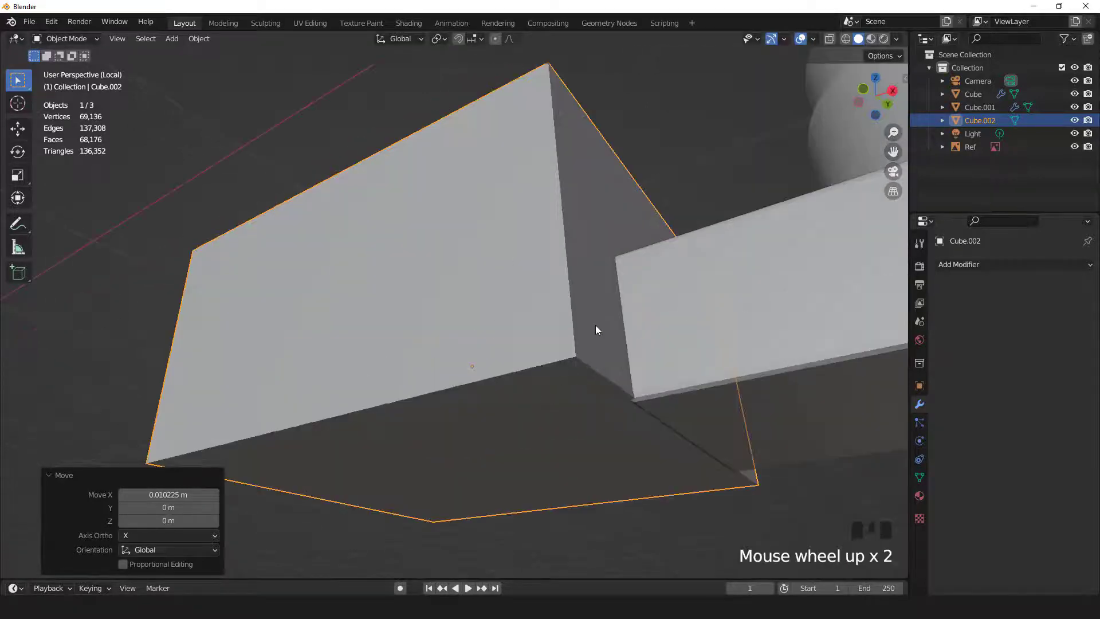
{"action": "key", "text": "g"}
{"action": "key", "text": "z"}
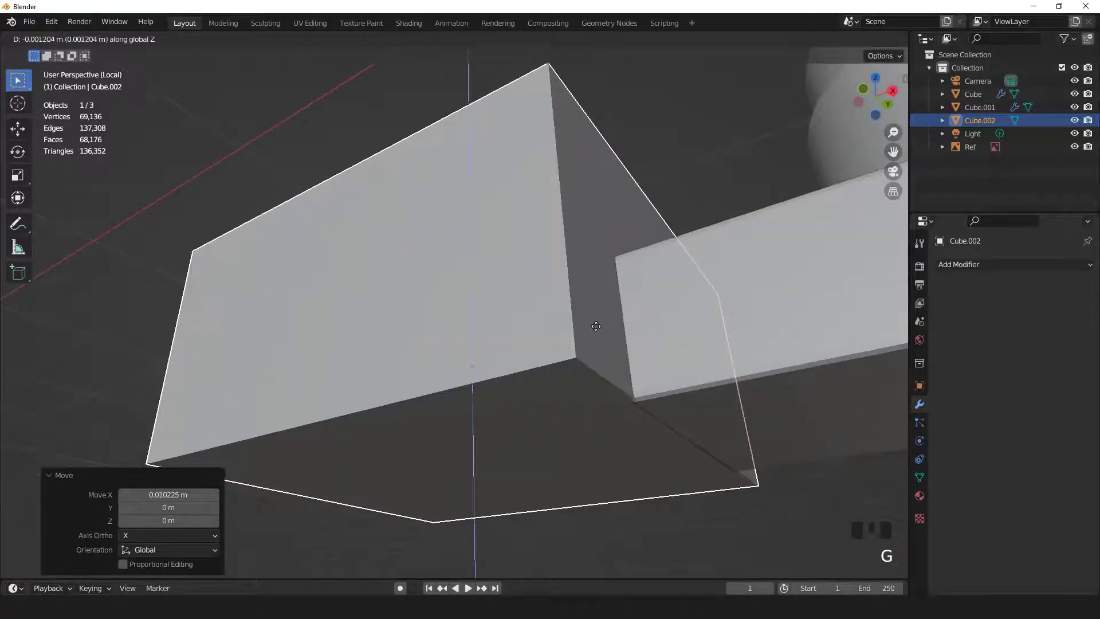
{"action": "left_click", "coordinate": [596, 326]}
{"action": "scroll", "coordinate": [600, 329], "scroll_direction": "down", "scroll_amount": 3}
{"action": "key", "text": "KP_1"}
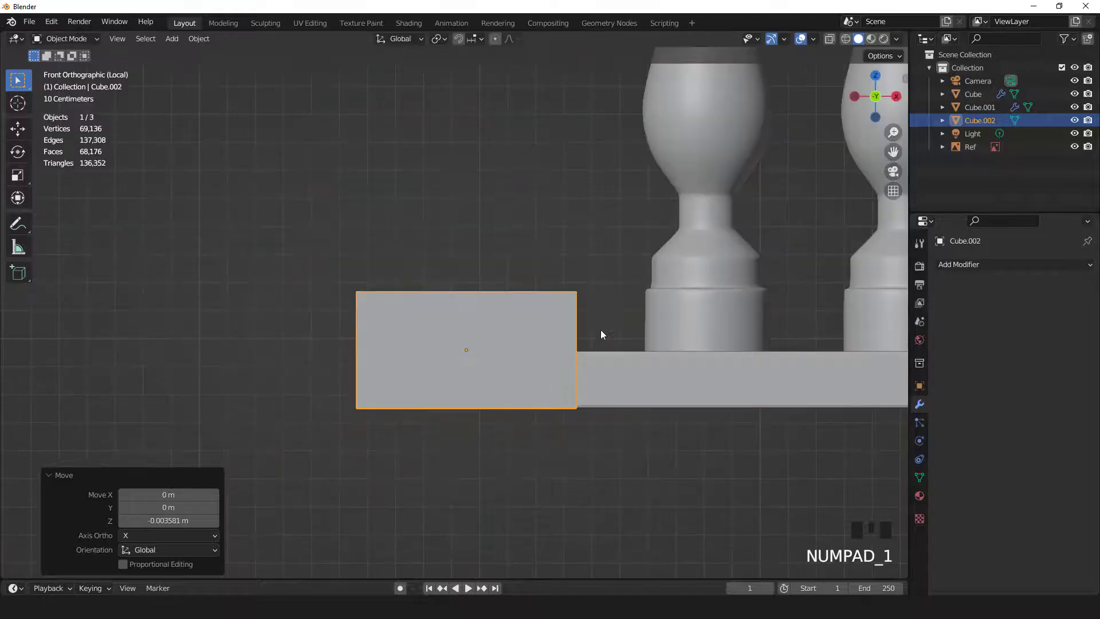
Extrude the block's top face up about 0.074 m and scale it to 0.830 to form a chamfered plinth.
{"action": "middle_click_drag", "start_coordinate": [493, 343], "coordinate": [486, 345]}
{"action": "scroll", "coordinate": [487, 345], "scroll_direction": "up", "scroll_amount": 2}
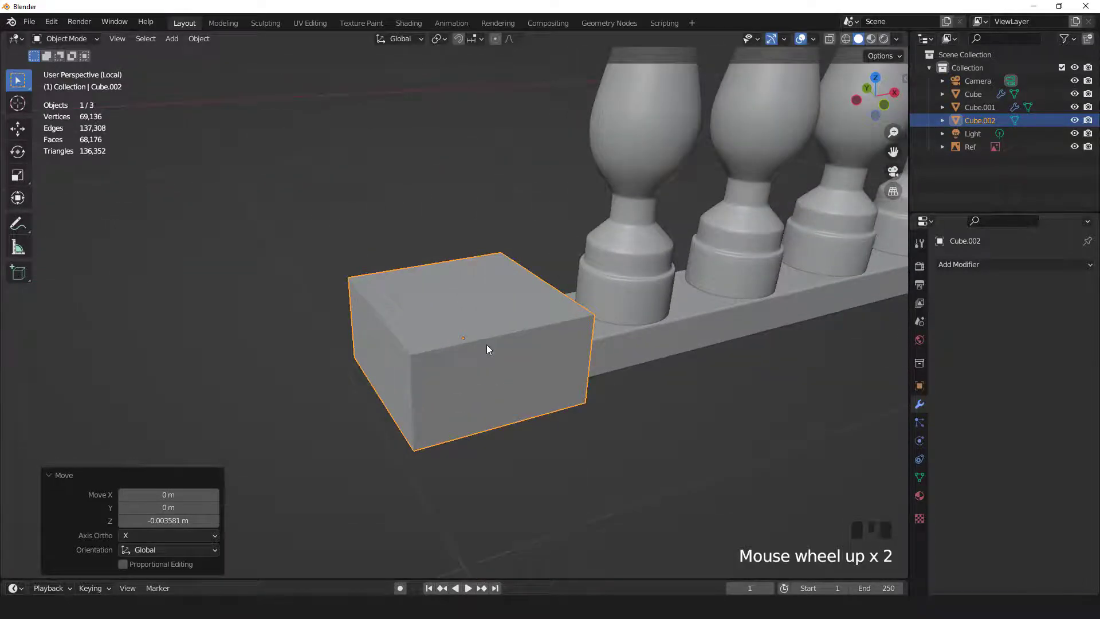
{"action": "key", "text": "Tab"}
{"action": "left_click", "coordinate": [486, 348]}
{"action": "key", "text": "KP_1"}
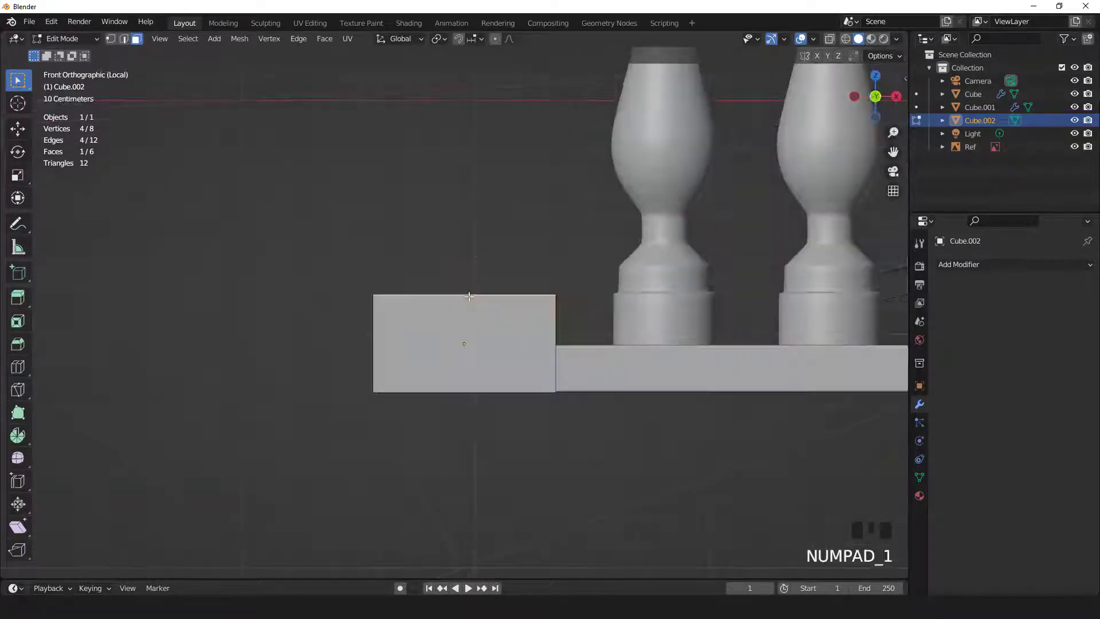
{"action": "scroll", "coordinate": [510, 325], "scroll_direction": "up", "scroll_amount": 2}
{"action": "scroll", "coordinate": [510, 324], "scroll_direction": "down", "scroll_amount": 2}
{"action": "key", "text": "e"}
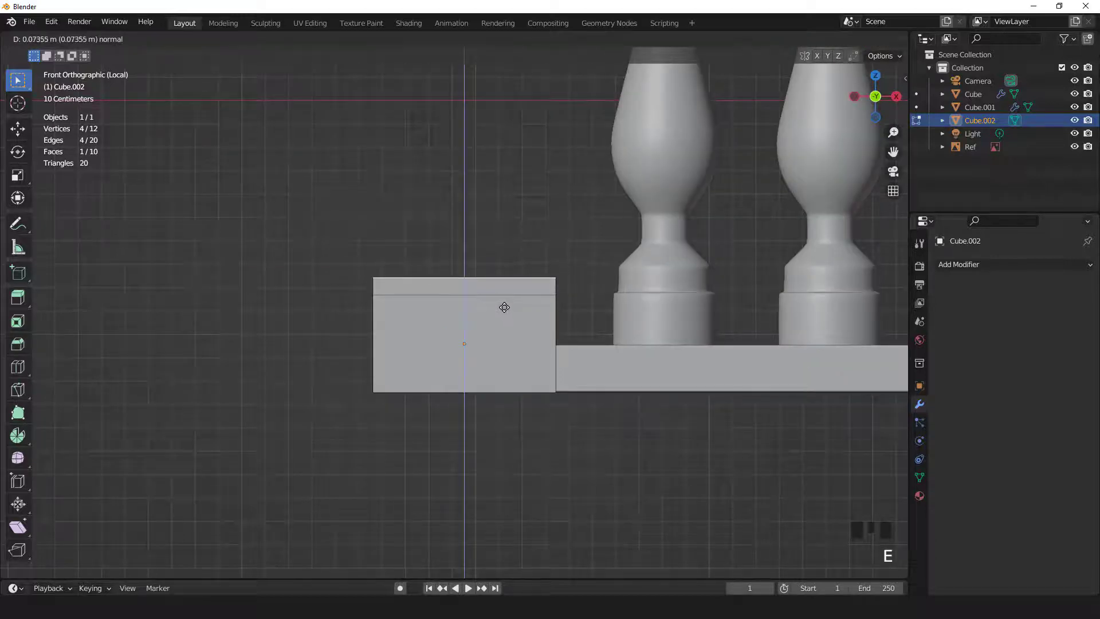
{"action": "left_click", "coordinate": [504, 308]}
{"action": "key", "text": "s"}
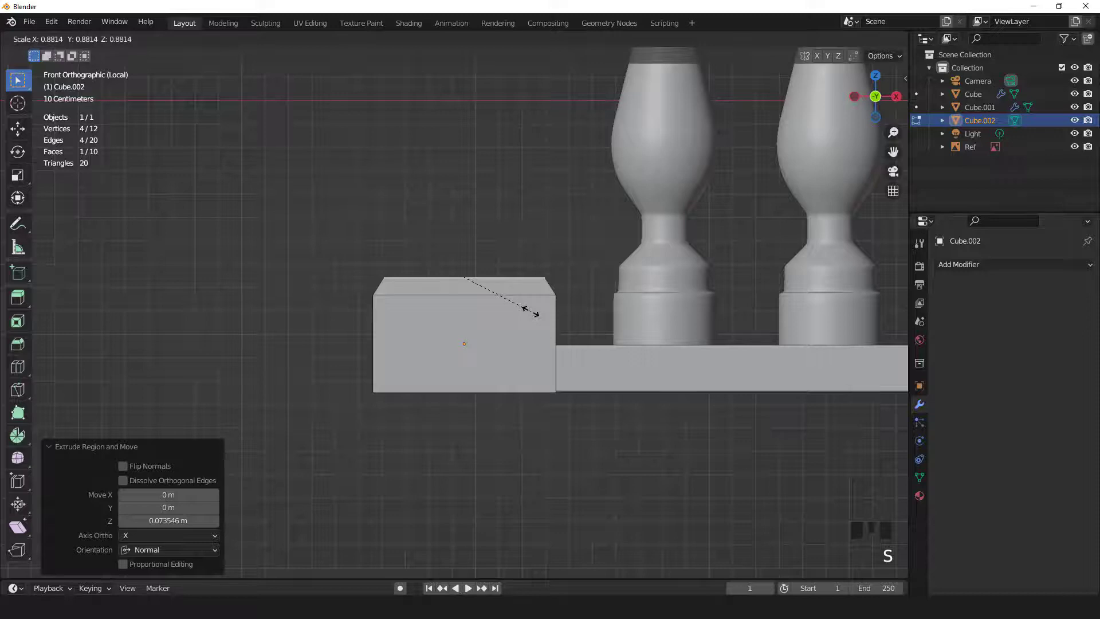
{"action": "left_click", "coordinate": [526, 309]}
Extrude the narrowed top face up about 1.855 m as the post's shaft and delete the shaft's top face.
{"action": "scroll", "coordinate": [527, 309], "scroll_direction": "down", "scroll_amount": 5}
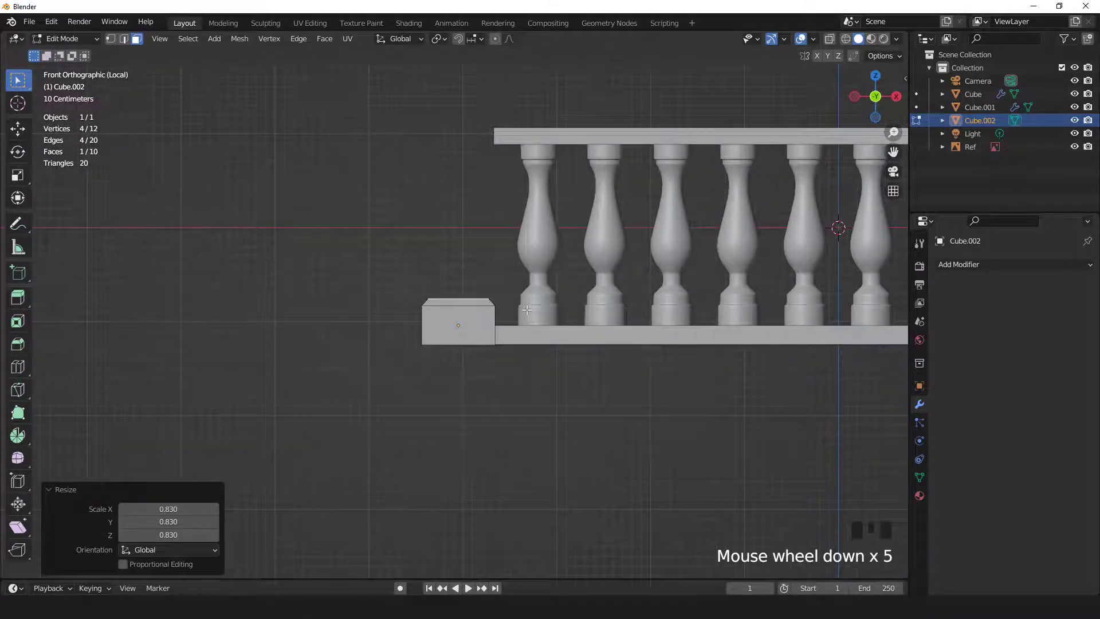
{"action": "key", "text": "e"}
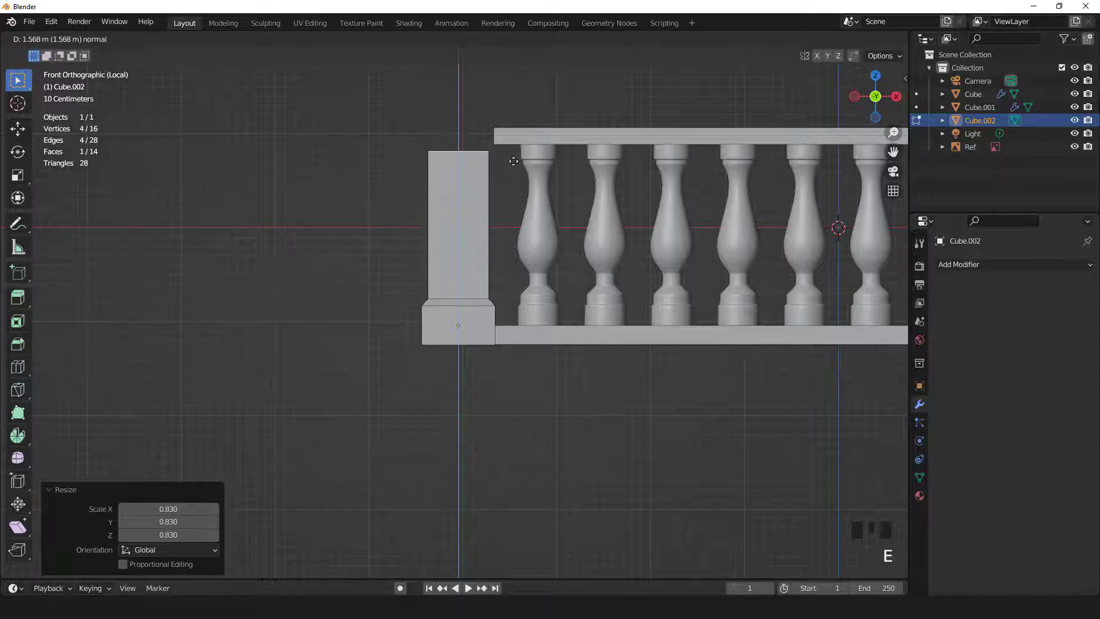
{"action": "left_click", "coordinate": [508, 135]}
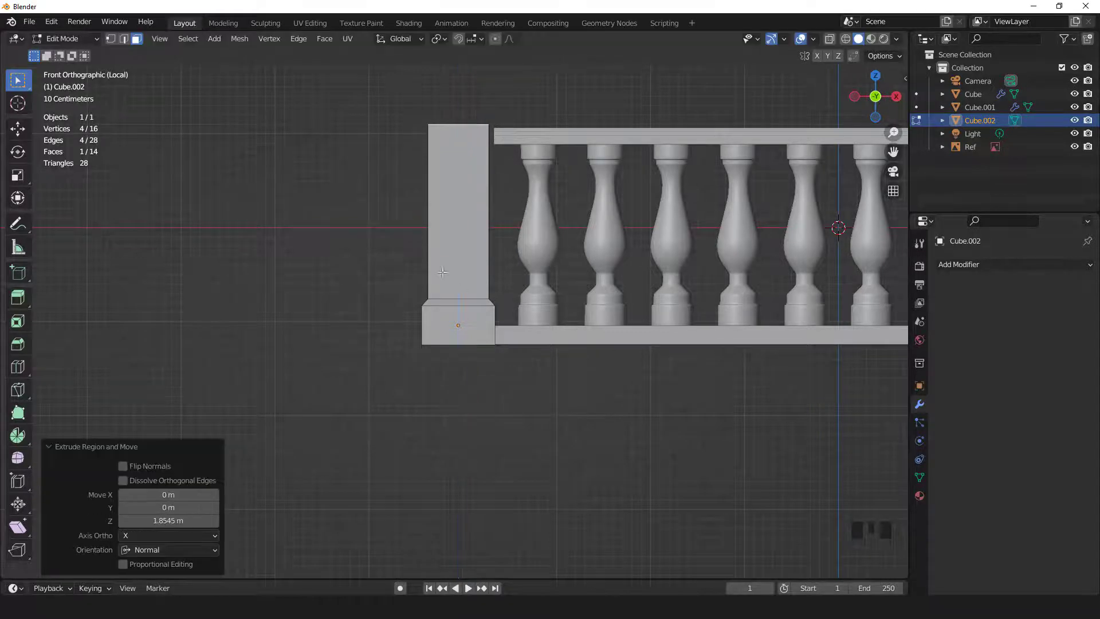
{"action": "middle_click_drag", "start_coordinate": [442, 272], "coordinate": [467, 214]}
{"action": "key", "text": "x"}
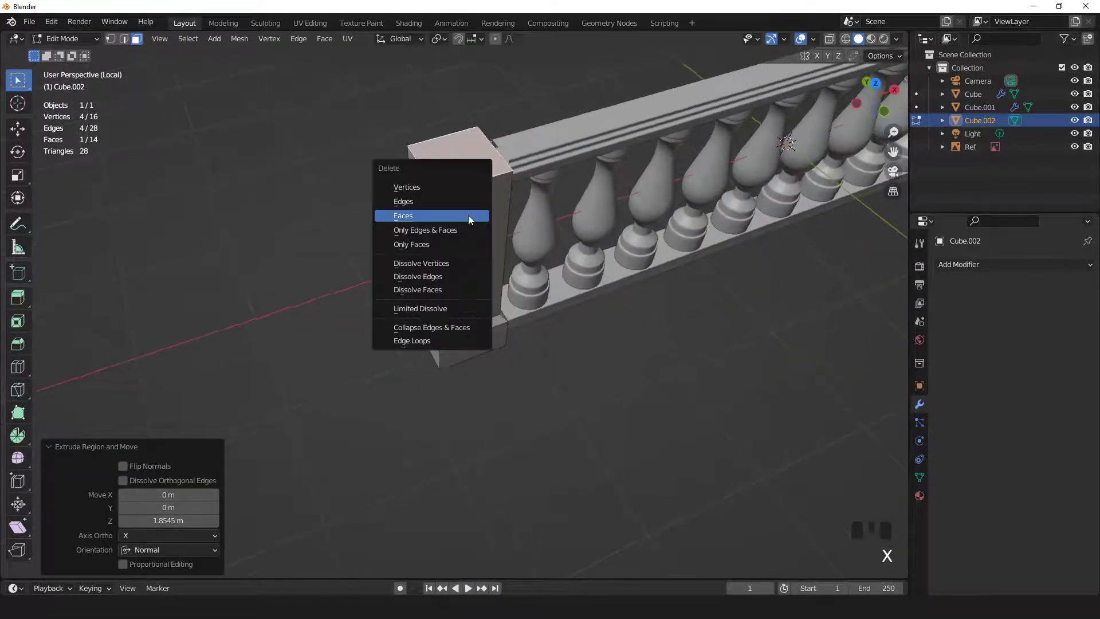
{"action": "left_click", "coordinate": [468, 216]}
Select all faces of the chamfered plinth and duplicate them about 2.635 m up along Z, above the shaft.
{"action": "middle_click_drag", "start_coordinate": [484, 290], "coordinate": [474, 334]}
{"action": "left_click", "coordinate": [471, 344]}
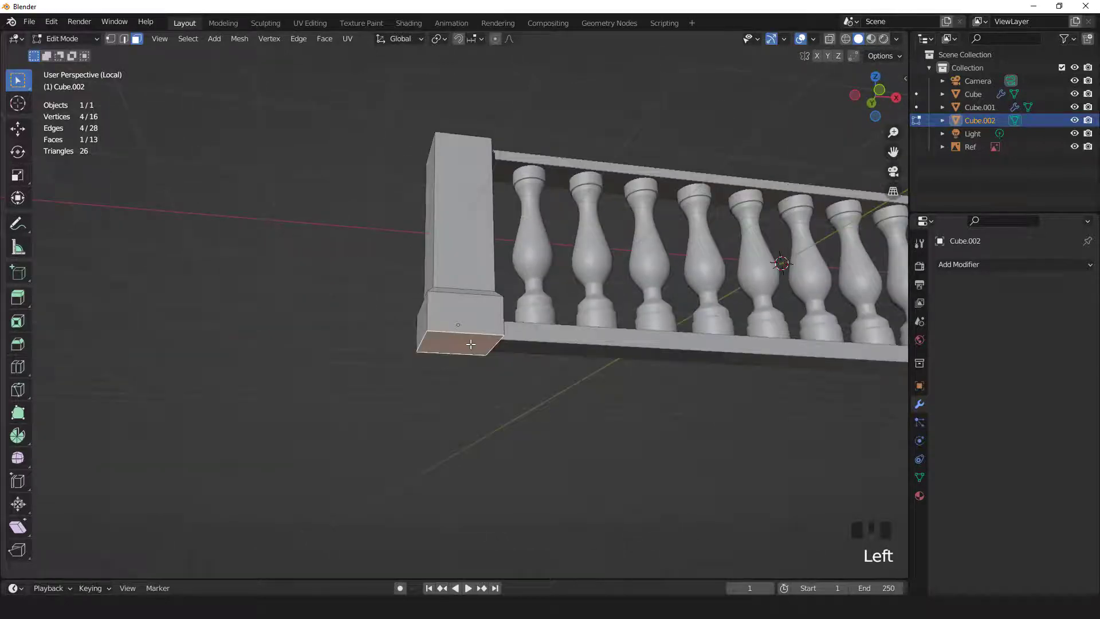
{"action": "key", "text": "ctrl+KP_Add"}
{"action": "key", "text": "ctrl+KP_Add"}
{"action": "key", "text": "KP_1"}
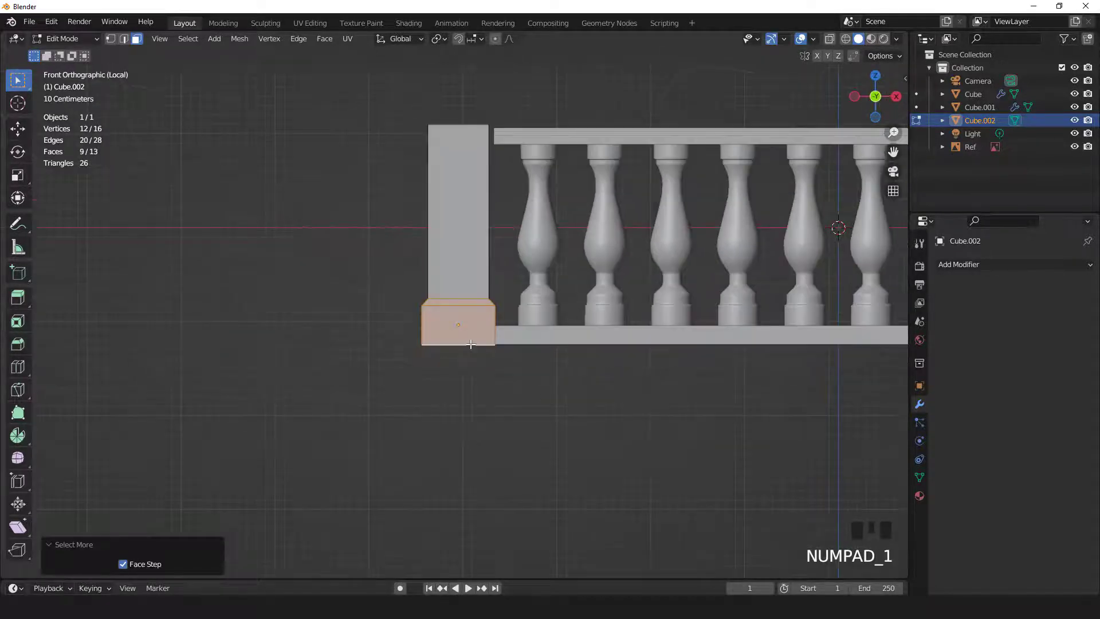
{"action": "middle_click_drag", "start_coordinate": [484, 255], "coordinate": [460, 327], "text": "shift"}
{"action": "key", "text": "shift+d"}
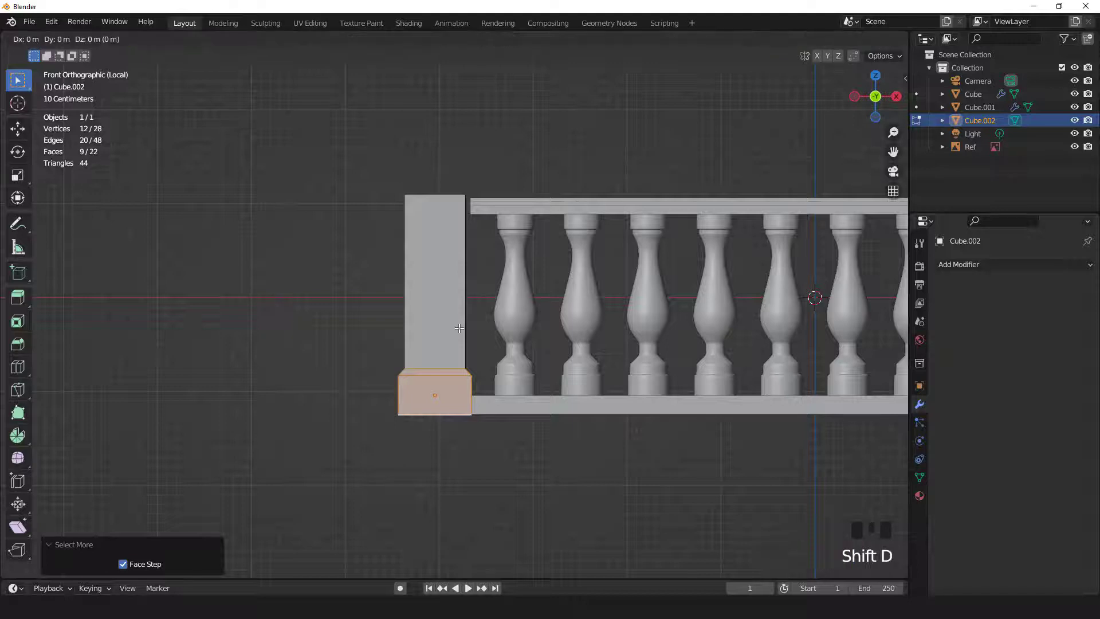
{"action": "key", "text": "z"}
{"action": "left_click", "coordinate": [466, 81]}
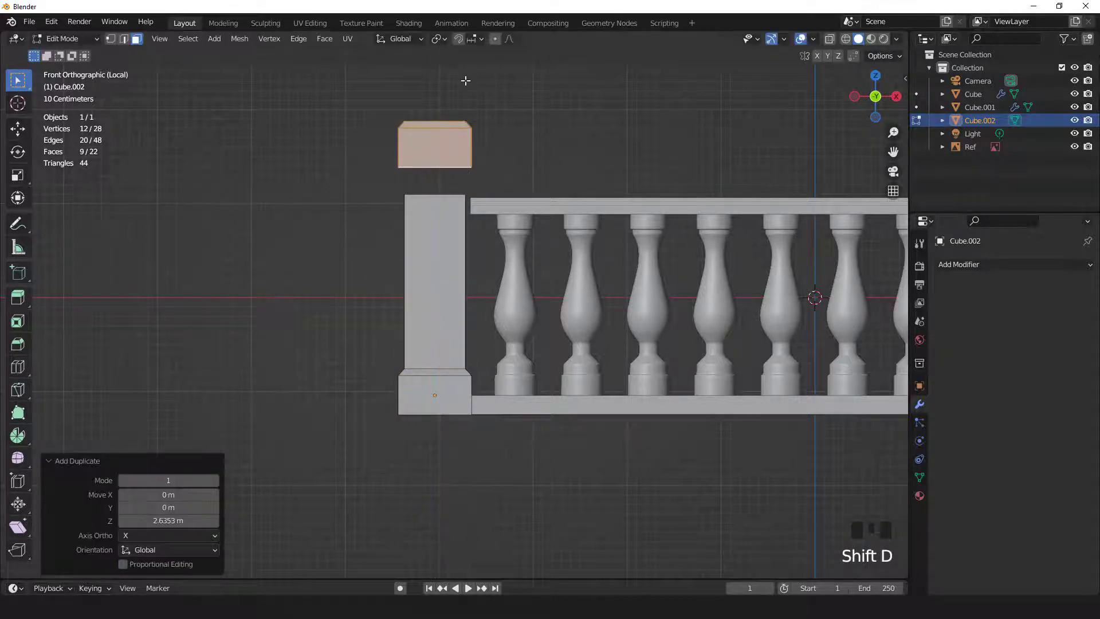
Rotate the duplicated plinth 180° about X and lower it to just above the shaft as the post's cap.
{"action": "type", "text": "rx"}
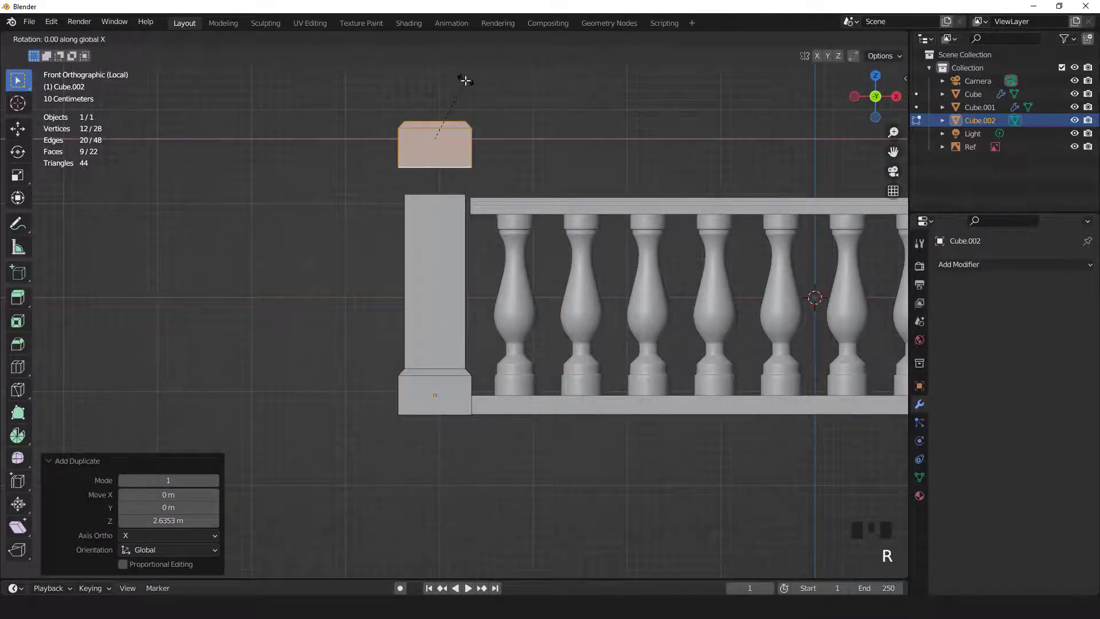
{"action": "type", "text": "180"}
{"action": "key", "text": "Return"}
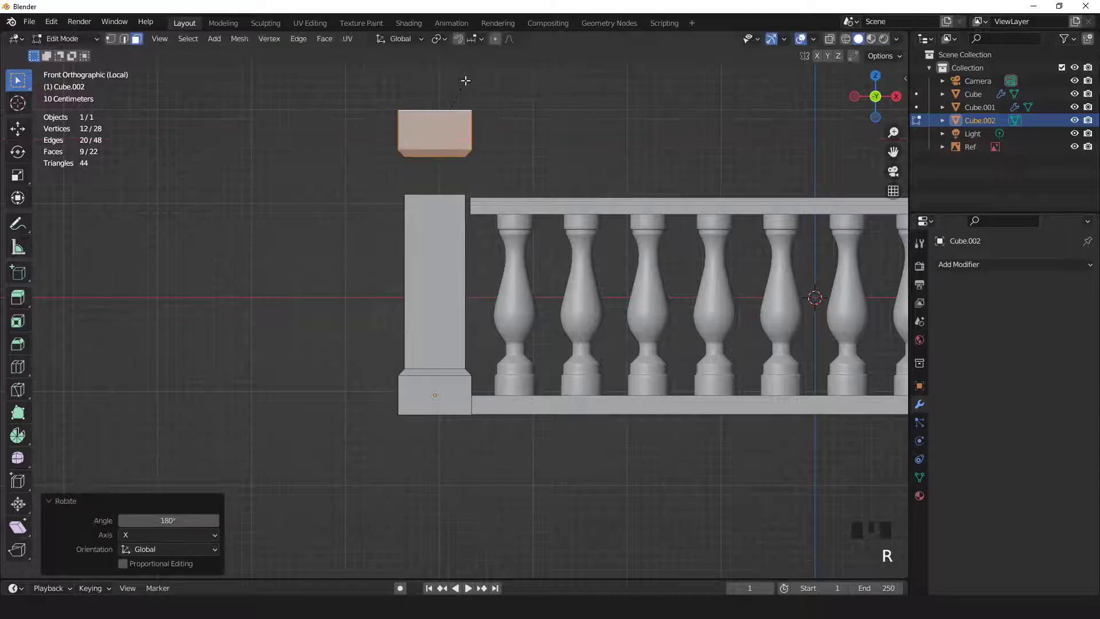
{"action": "key", "text": "g"}
{"action": "key", "text": "z"}
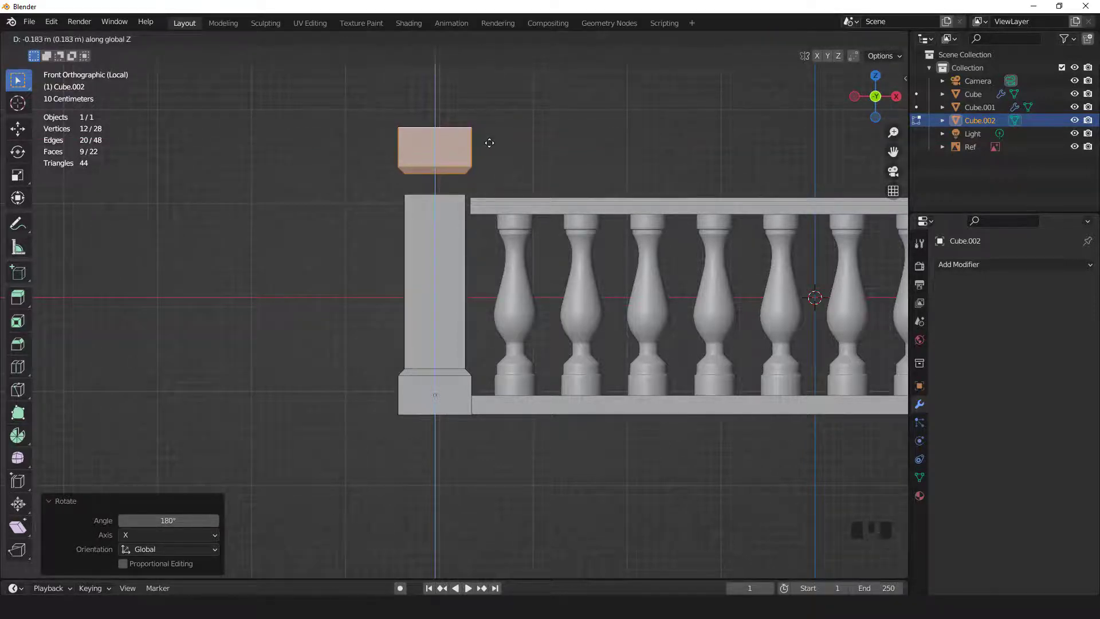
{"action": "left_click", "coordinate": [482, 197]}
Bridge the cap's open lower edge loop with the shaft's open top edge loop.
{"action": "key", "text": "2"}
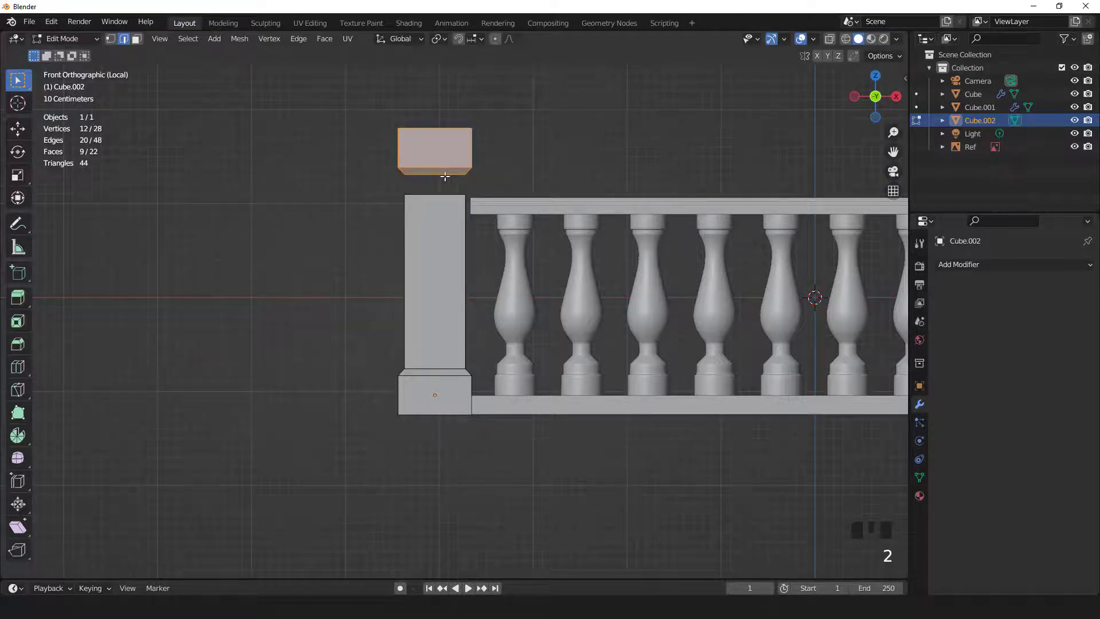
{"action": "triple_click", "coordinate": [445, 176]}
{"action": "mouse_move", "coordinate": [440, 208]}
{"action": "middle_mouse_down"}
{"action": "mouse_move", "coordinate": [459, 204]}
{"action": "mouse_move", "coordinate": [447, 196]}
{"action": "middle_mouse_up"}
{"action": "triple_click", "coordinate": [447, 194], "text": "shift"}
{"action": "right_click", "coordinate": [527, 136]}
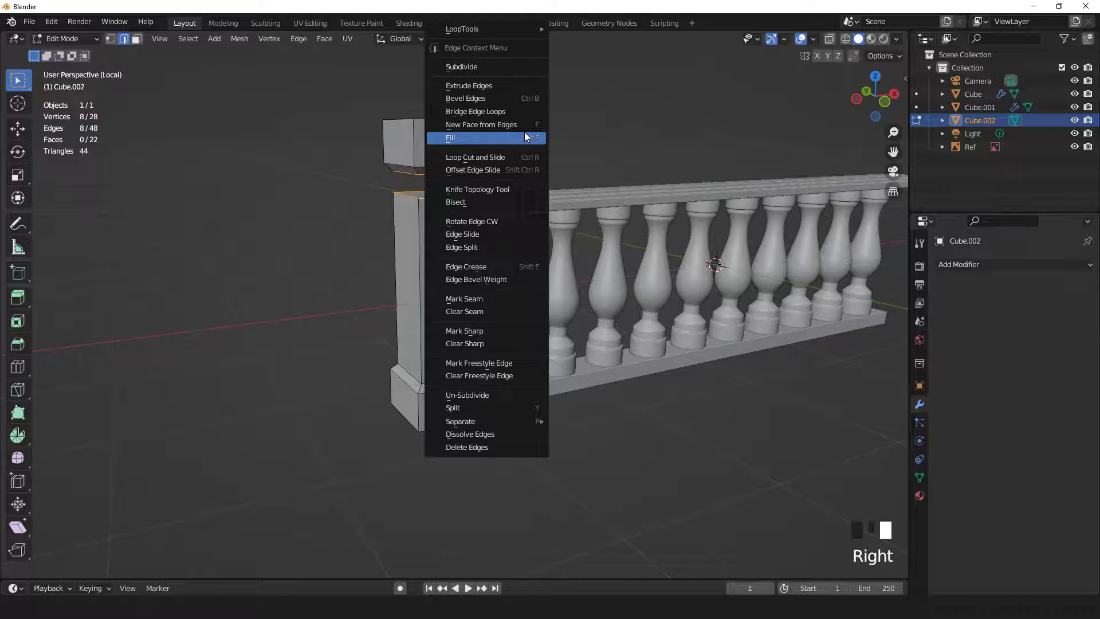
{"action": "left_click", "coordinate": [492, 112]}
Dissolve the leftover edge loop around the upper shaft where the bridged section starts.
{"action": "key", "text": "2"}
{"action": "triple_click", "coordinate": [450, 196]}
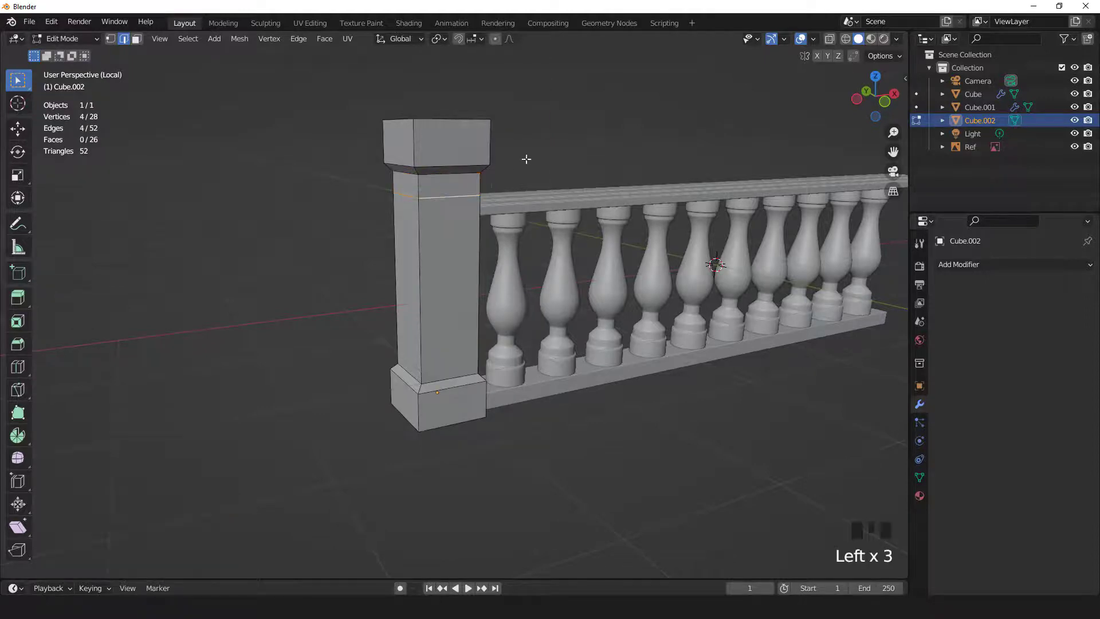
{"action": "right_click", "coordinate": [523, 160]}
{"action": "left_click", "coordinate": [472, 480]}
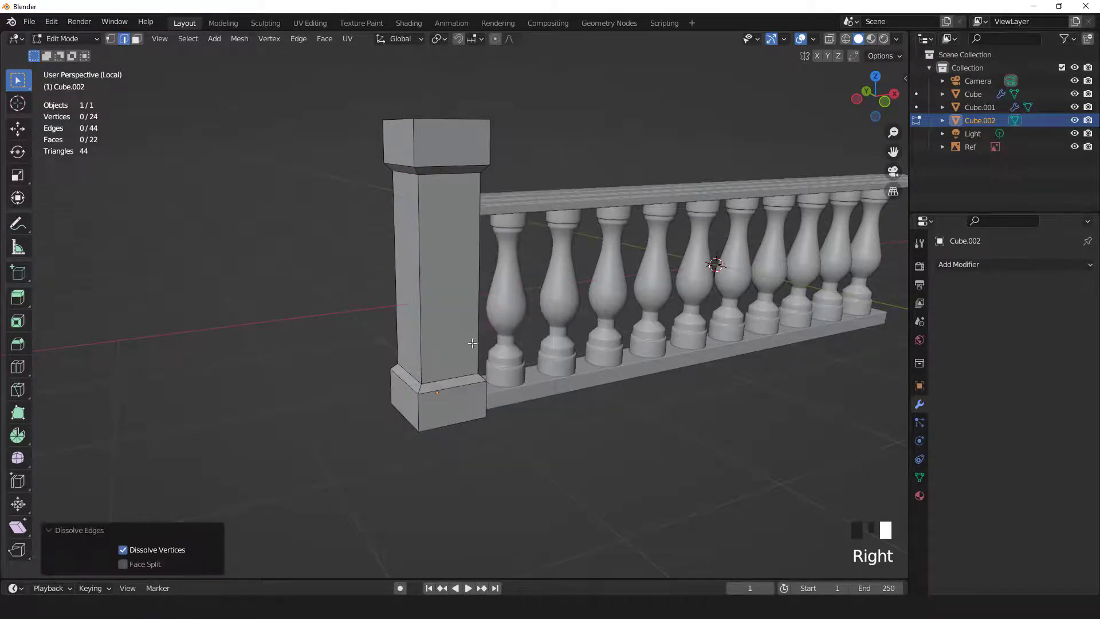
Apply the end post's scale in Object Mode.
{"action": "mouse_move", "coordinate": [435, 344]}
{"action": "middle_mouse_down"}
{"action": "mouse_move", "coordinate": [424, 330]}
{"action": "mouse_move", "coordinate": [434, 354]}
{"action": "mouse_move", "coordinate": [371, 329]}
{"action": "mouse_move", "coordinate": [457, 347]}
{"action": "middle_mouse_up"}
{"action": "key", "text": "Tab"}
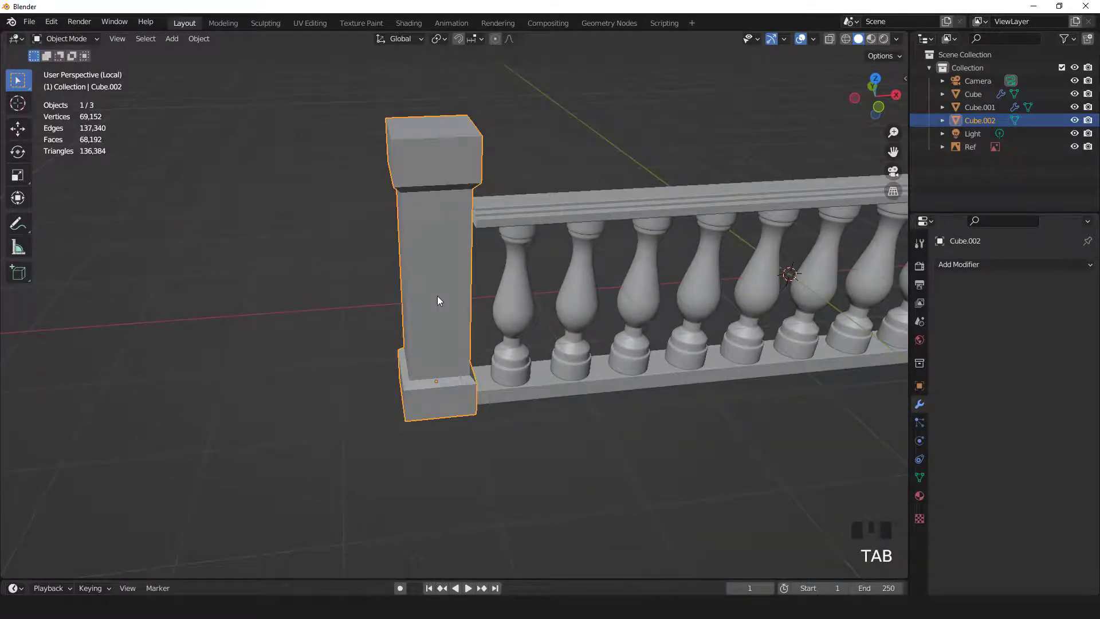
{"action": "key", "text": "ctrl+a"}
{"action": "left_click", "coordinate": [428, 295]}
Inset the front face of the end post's shaft by about 0.083 m.
{"action": "key", "text": "Tab"}
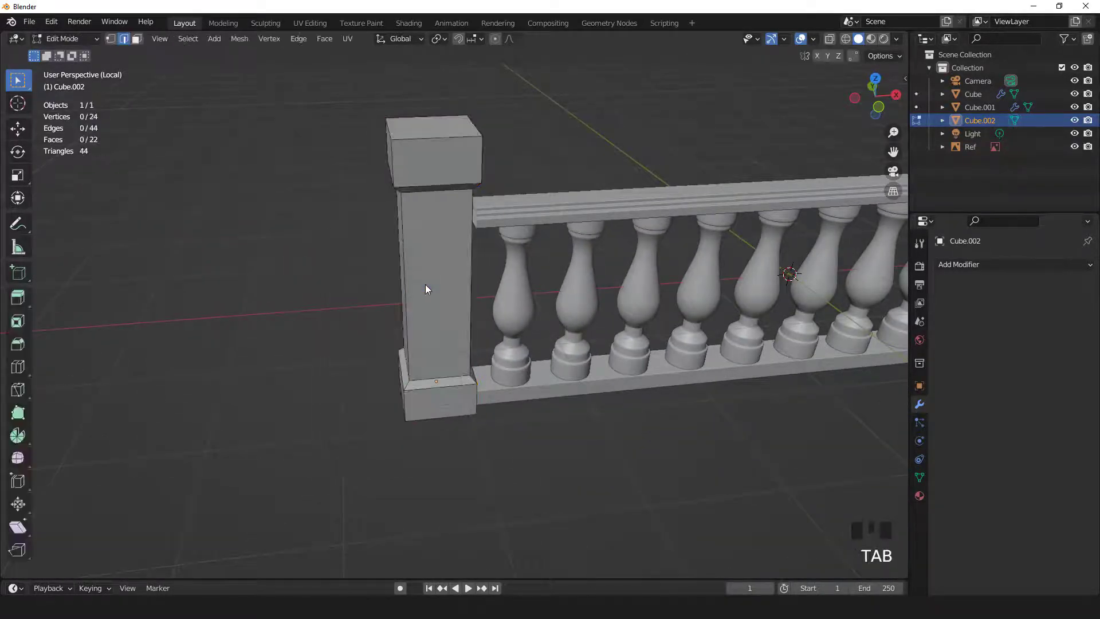
{"action": "mouse_move", "coordinate": [425, 287]}
{"action": "middle_mouse_down"}
{"action": "mouse_move", "coordinate": [492, 289]}
{"action": "mouse_move", "coordinate": [431, 277]}
{"action": "middle_mouse_up"}
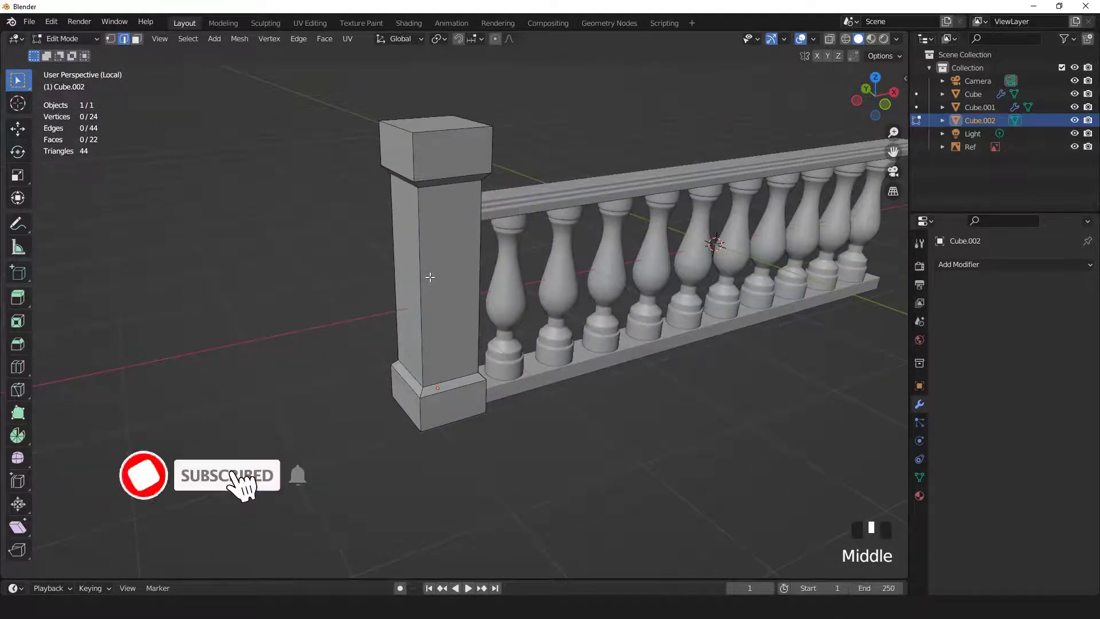
{"action": "key", "text": "3"}
{"action": "left_click", "coordinate": [434, 270]}
{"action": "key", "text": "KP_1"}
{"action": "scroll", "coordinate": [483, 335], "scroll_direction": "up", "scroll_amount": 2}
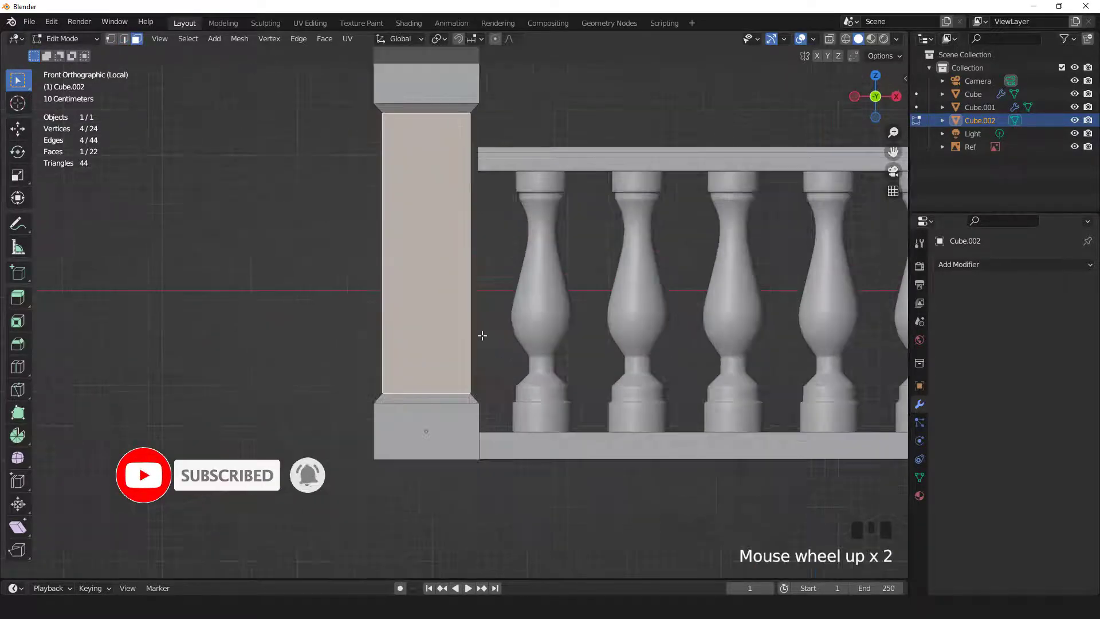
{"action": "key", "text": "i"}
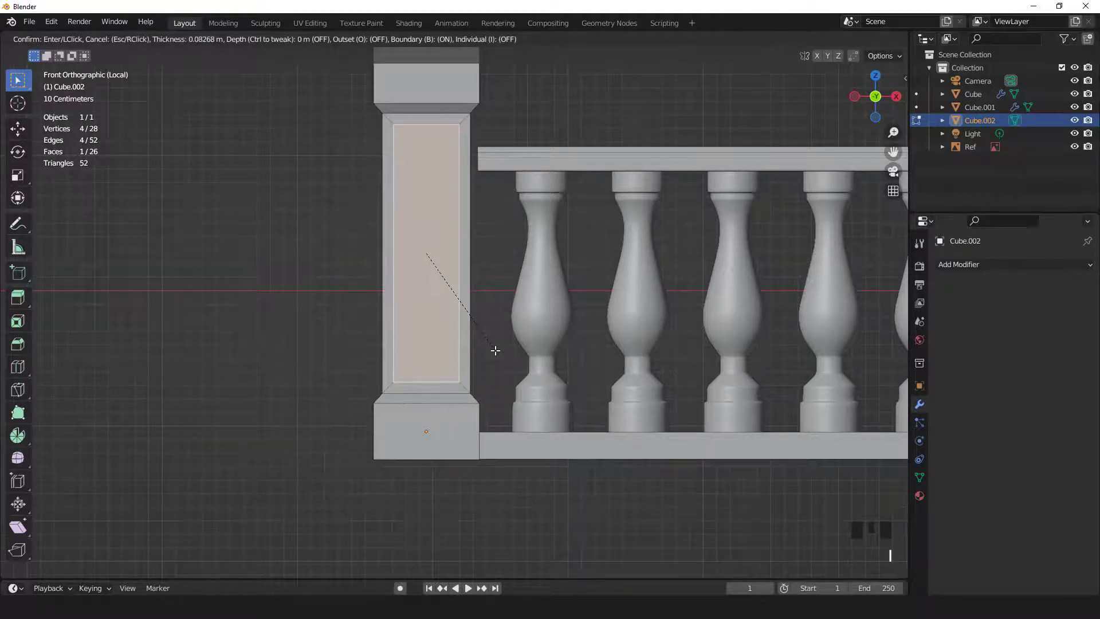
{"action": "left_click", "coordinate": [496, 350]}
Extrude the inset shaft face inward about 0.07 m to form a recessed panel.
{"action": "scroll", "coordinate": [496, 351], "scroll_direction": "down", "scroll_amount": 2}
{"action": "middle_click_drag", "start_coordinate": [496, 350], "coordinate": [494, 367]}
{"action": "scroll", "coordinate": [495, 367], "scroll_direction": "up", "scroll_amount": 1}
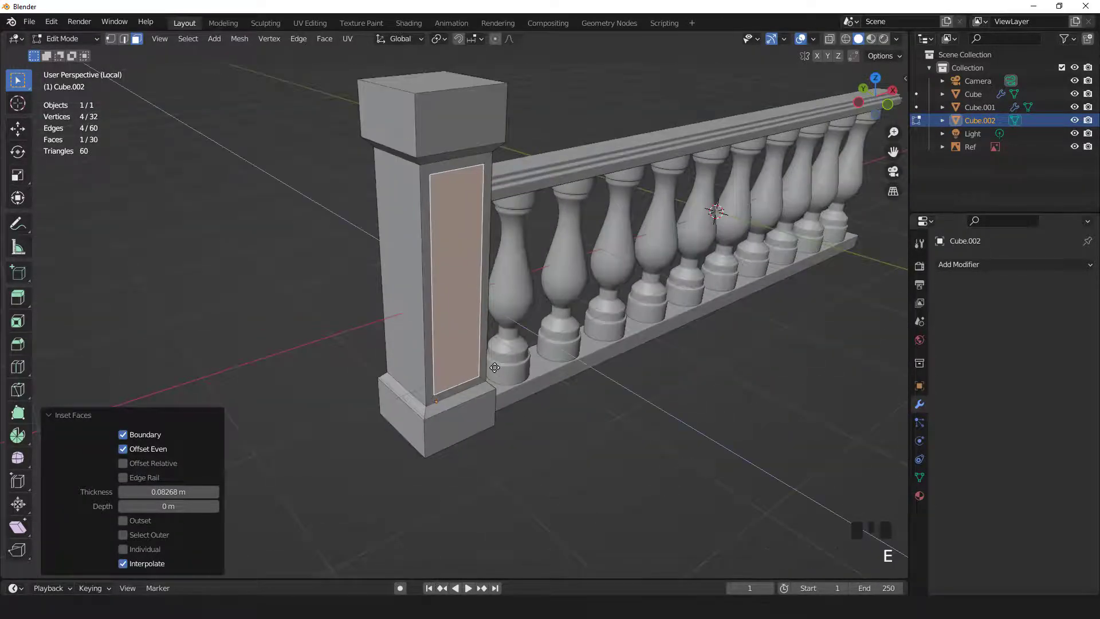
{"action": "key", "text": "e"}
{"action": "left_click", "coordinate": [490, 363]}
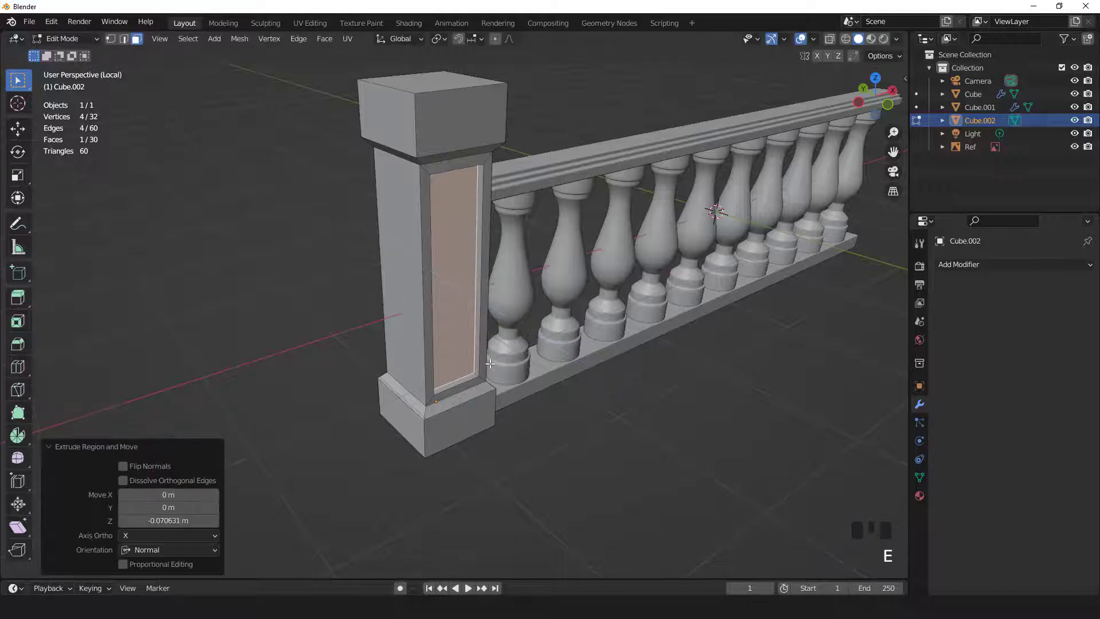
Taper the recessed panel by scaling its back face to 0.860 on X, 0.939 on Z, and 0.903 on X again.
{"action": "key", "text": "KP_1"}
{"action": "scroll", "coordinate": [510, 364], "scroll_direction": "up", "scroll_amount": 2}
{"action": "key", "text": "s"}
{"action": "key", "text": "x"}
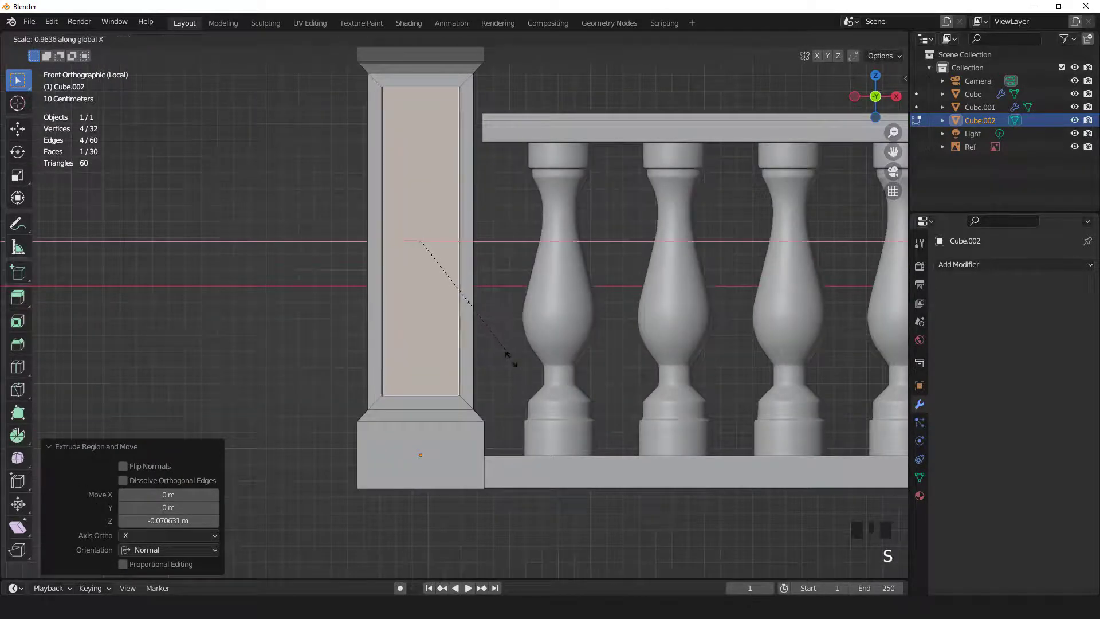
{"action": "left_click", "coordinate": [494, 356]}
{"action": "key", "text": "s"}
{"action": "key", "text": "z"}
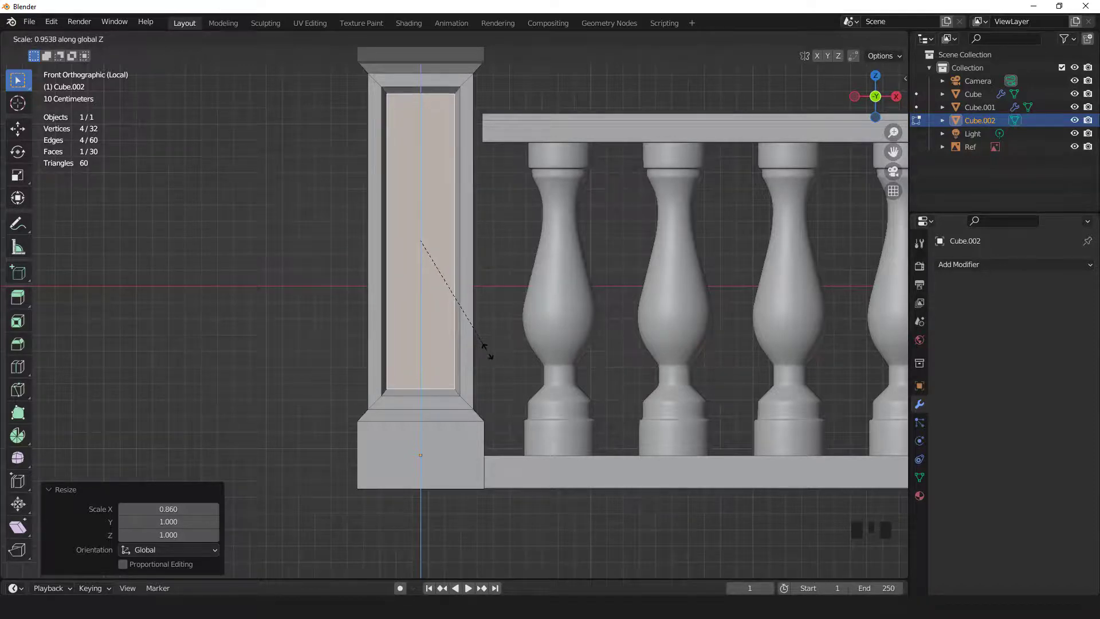
{"action": "left_click", "coordinate": [481, 346]}
{"action": "key", "text": "s"}
{"action": "key", "text": "x"}
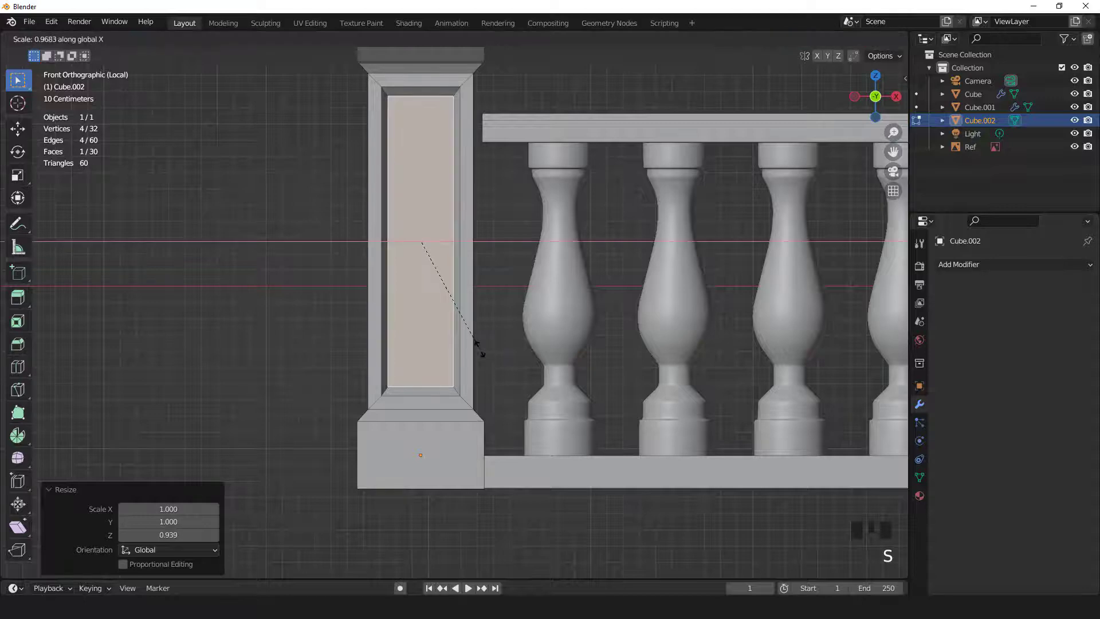
{"action": "left_click", "coordinate": [479, 347]}
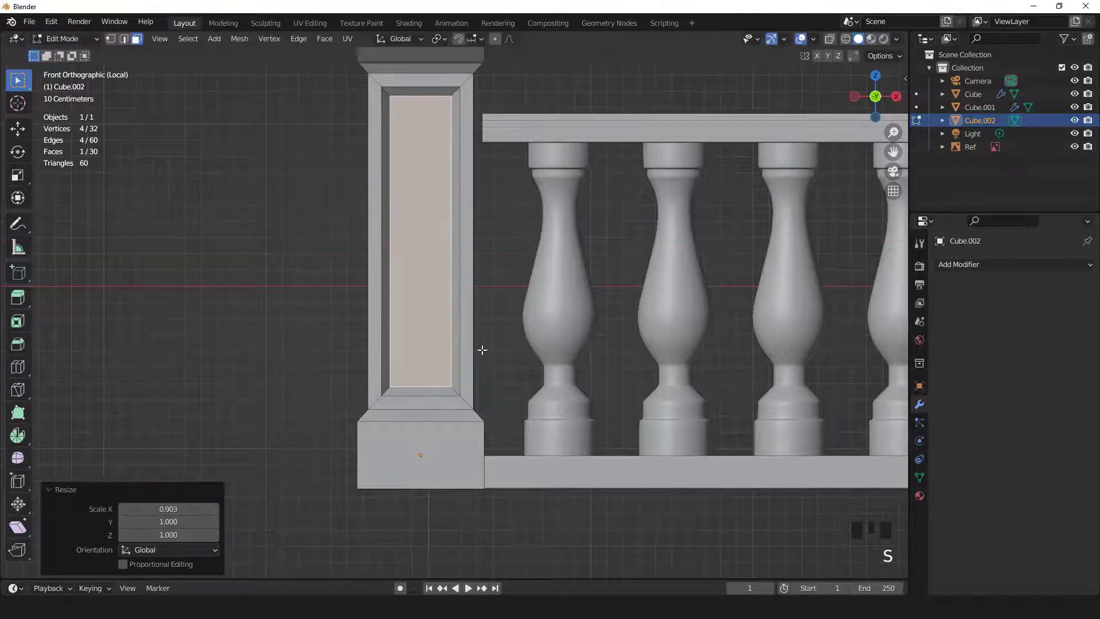
{"action": "scroll", "coordinate": [481, 350], "scroll_direction": "down", "scroll_amount": 2}
{"action": "middle_click_drag", "start_coordinate": [481, 352], "coordinate": [483, 254]}
{"action": "key", "text": "Tab"}
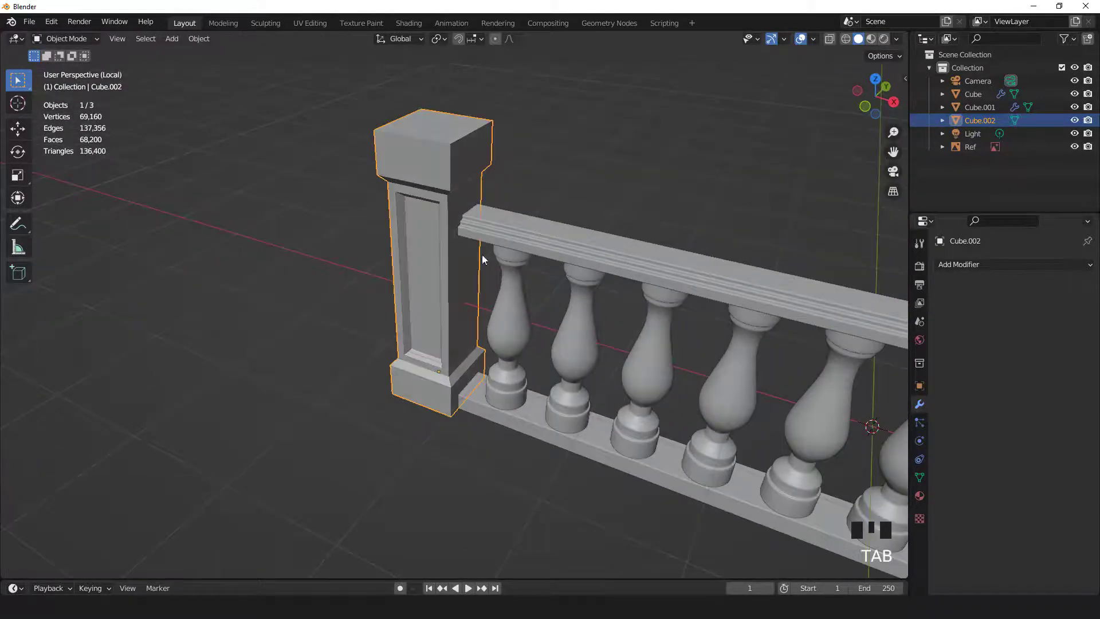
Move the handrail's end edge loop about 0.05 m along X to meet the end post's shaft.
{"action": "left_click", "coordinate": [486, 239]}
{"action": "key", "text": "Tab"}
{"action": "key", "text": "2"}
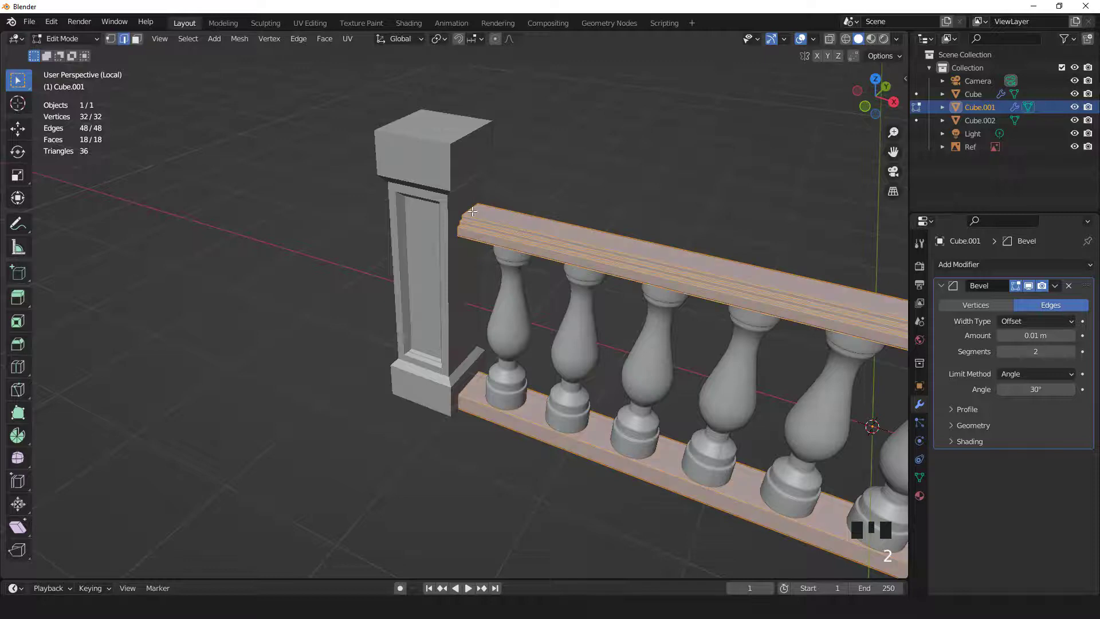
{"action": "left_click", "coordinate": [470, 207]}
{"action": "key", "text": "KP_1"}
{"action": "scroll", "coordinate": [502, 245], "scroll_direction": "up", "scroll_amount": 2}
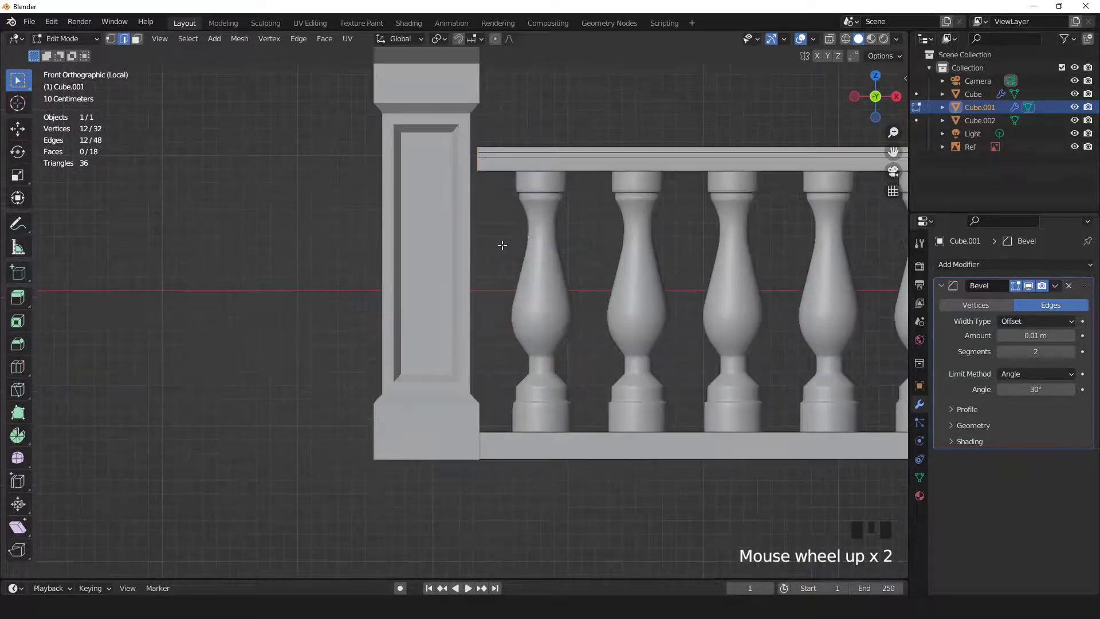
{"action": "key", "text": "g"}
{"action": "key", "text": "x"}
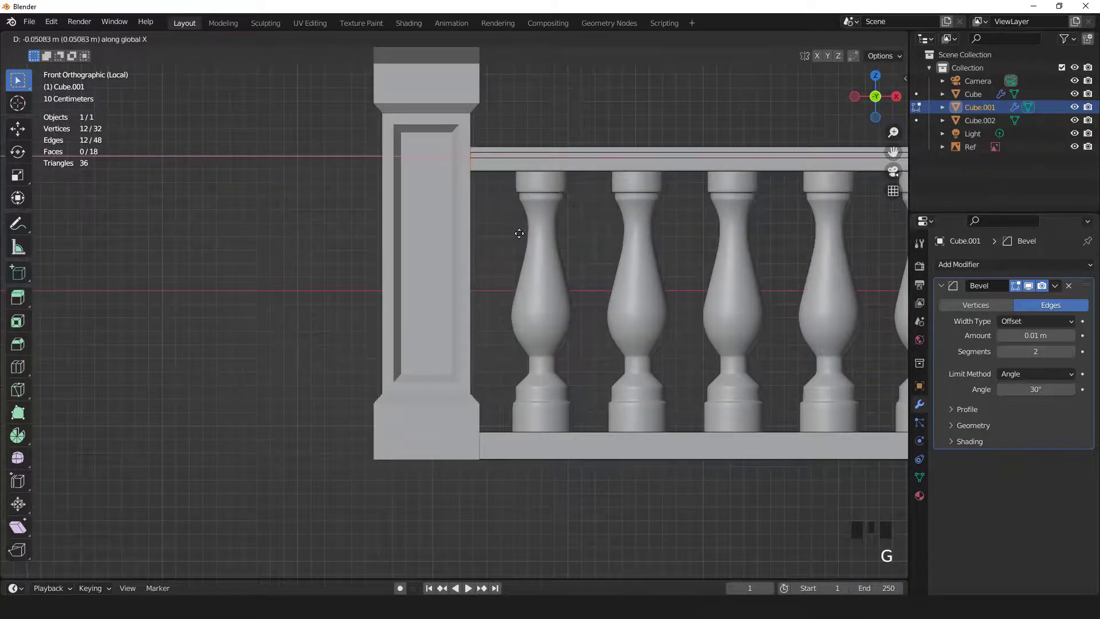
{"action": "left_click", "coordinate": [519, 233]}
{"action": "middle_click_drag", "start_coordinate": [519, 232], "coordinate": [445, 320]}
{"action": "key", "text": "Tab"}
Scale the entire end post mesh to about 1.159 on X and Y, leaving Z locked.
{"action": "scroll", "coordinate": [445, 322], "scroll_direction": "down", "scroll_amount": 6}
{"action": "key", "text": "KP_1"}
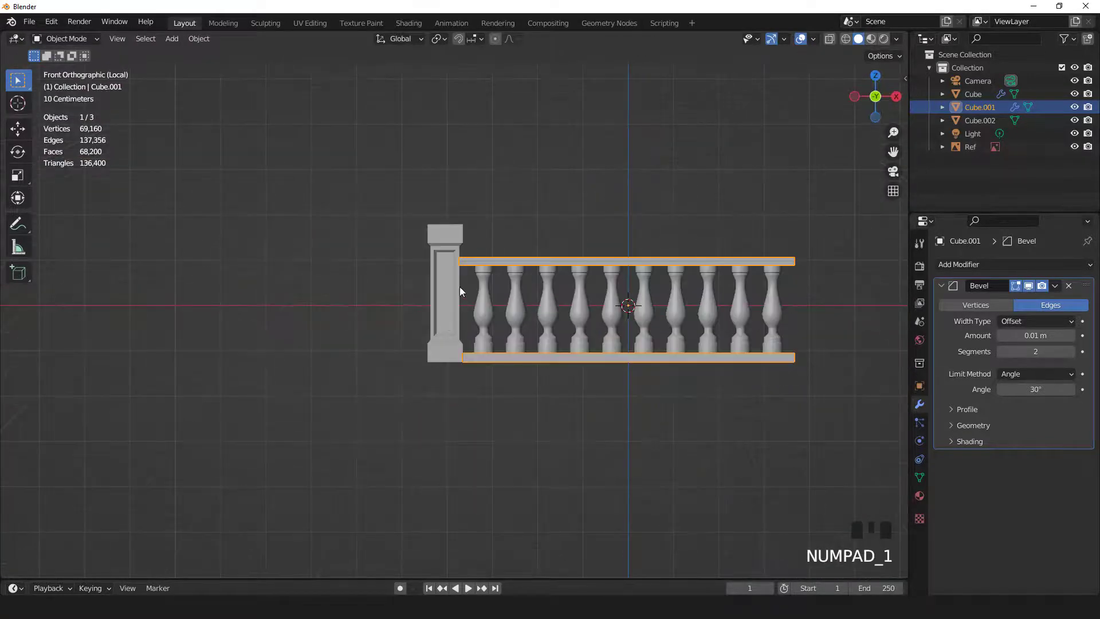
{"action": "left_click", "coordinate": [447, 279]}
{"action": "scroll", "coordinate": [445, 278], "scroll_direction": "up", "scroll_amount": 2}
{"action": "scroll", "coordinate": [448, 278], "scroll_direction": "down", "scroll_amount": 1}
{"action": "middle_click_drag", "start_coordinate": [456, 312], "coordinate": [422, 351]}
{"action": "scroll", "coordinate": [427, 353], "scroll_direction": "up", "scroll_amount": 2}
{"action": "key", "text": "Tab"}
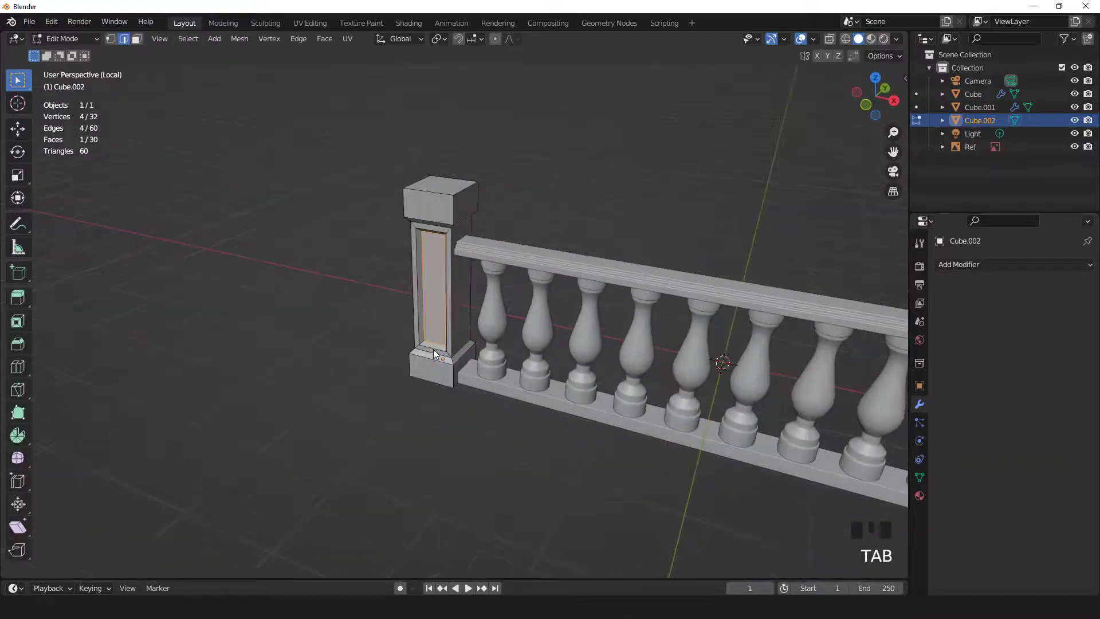
{"action": "key", "text": "a"}
{"action": "scroll", "coordinate": [614, 405], "scroll_direction": "up", "scroll_amount": 1}
{"action": "key", "text": "s"}
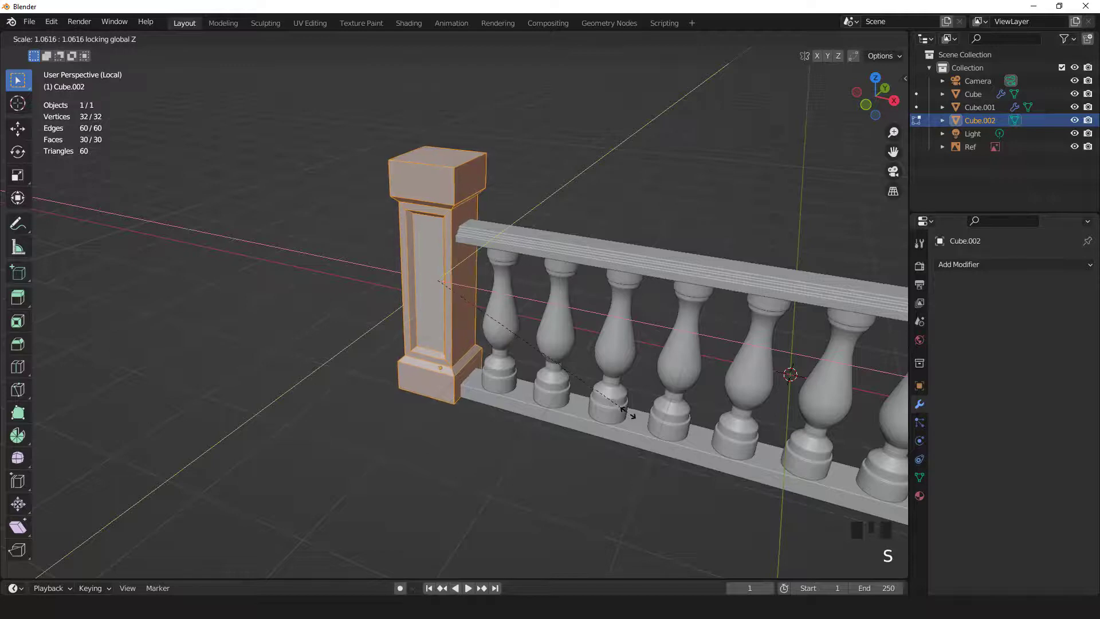
{"action": "left_click", "coordinate": [648, 421]}
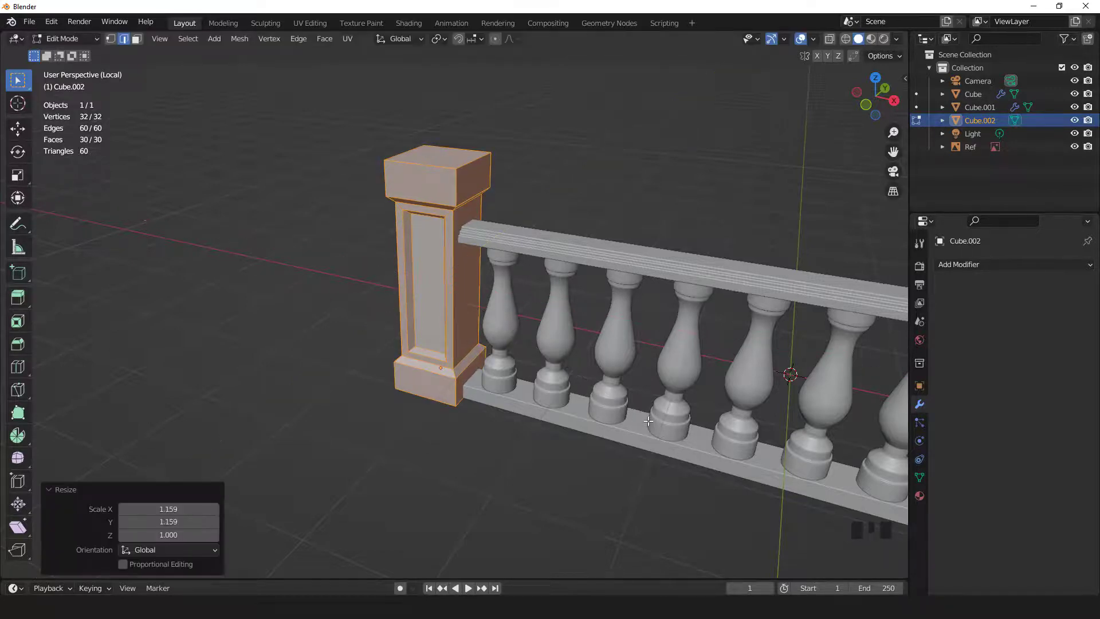
Shift the end post mesh outward along X by about 0.038 m and another 0.021 m, using X-ray to align the shaft with the handrail's end.
{"action": "key", "text": "KP_1"}
{"action": "scroll", "coordinate": [640, 407], "scroll_direction": "up", "scroll_amount": 3}
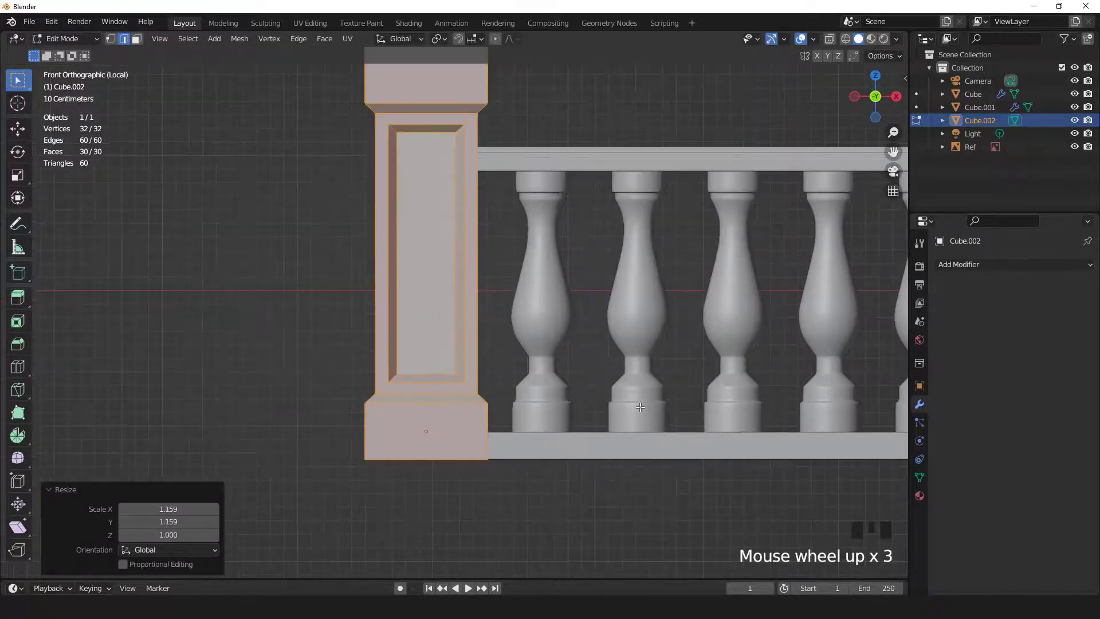
{"action": "key", "text": "g"}
{"action": "left_click", "coordinate": [668, 351]}
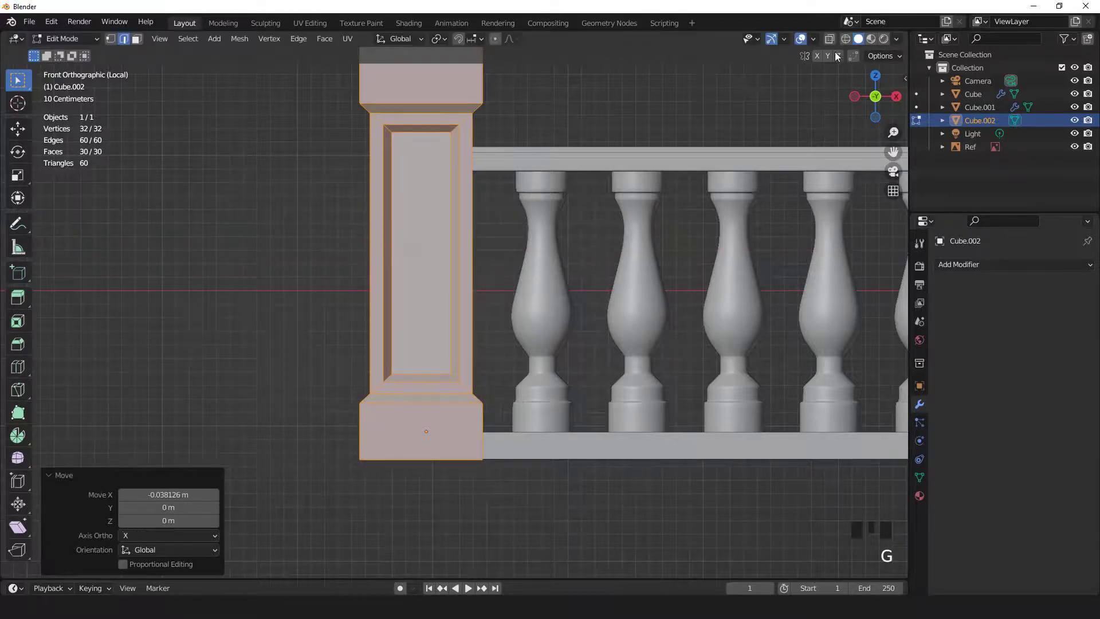
{"action": "left_click", "coordinate": [830, 39]}
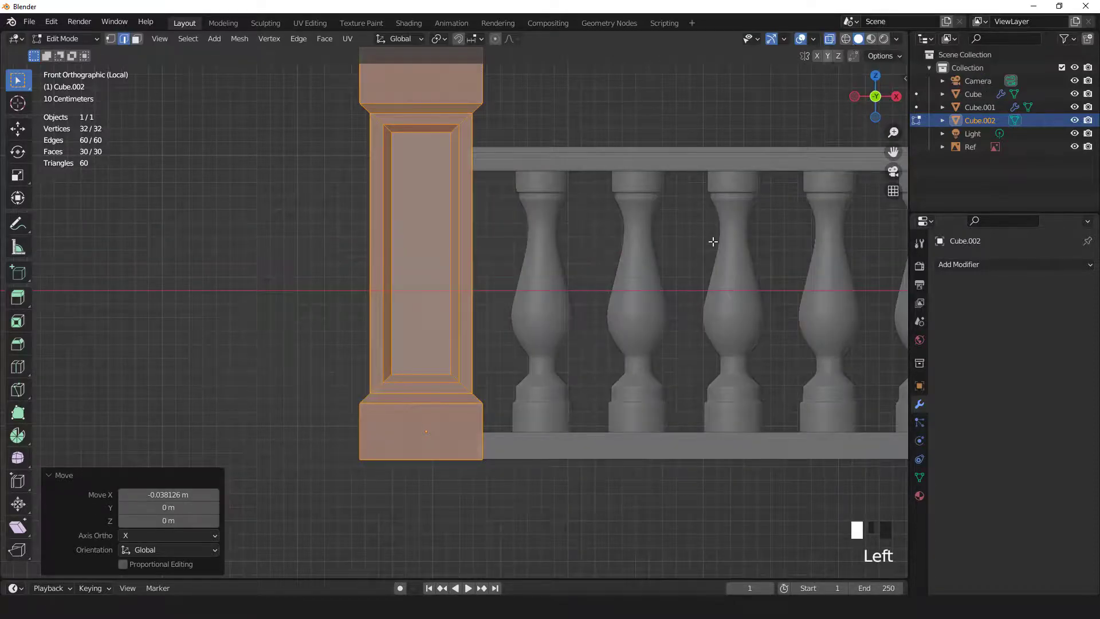
{"action": "scroll", "coordinate": [714, 242], "scroll_direction": "up", "scroll_amount": 2}
{"action": "key", "text": "g"}
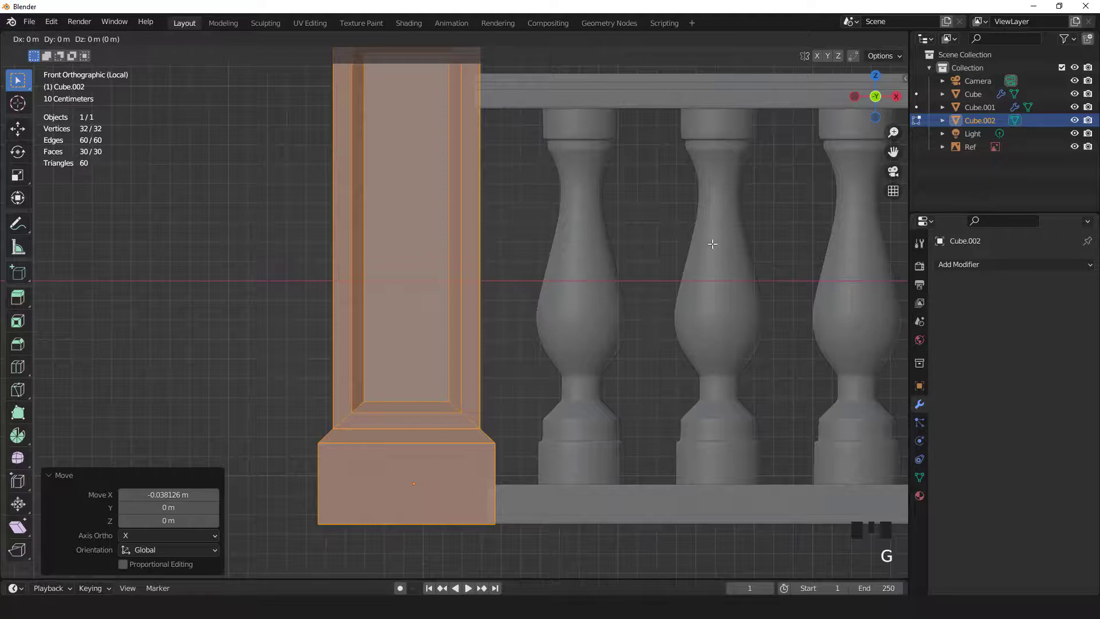
{"action": "left_click", "coordinate": [708, 240]}
{"action": "scroll", "coordinate": [636, 277], "scroll_direction": "down", "scroll_amount": 3}
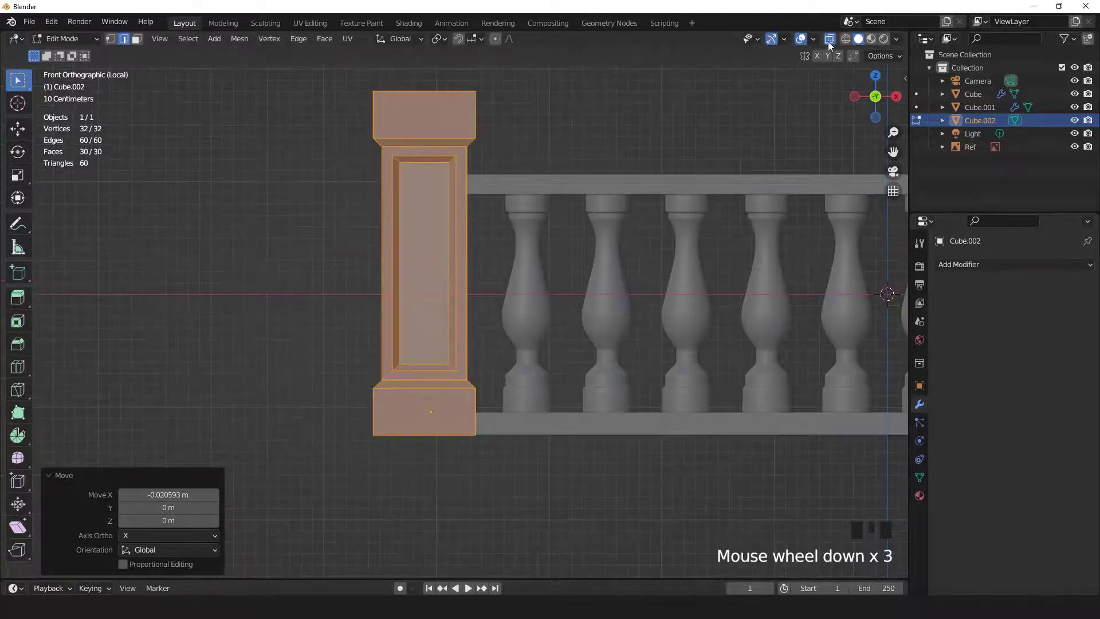
{"action": "left_click", "coordinate": [830, 39]}
{"action": "middle_click_drag", "start_coordinate": [695, 170], "coordinate": [573, 246]}
{"action": "key", "text": "Tab"}
{"action": "scroll", "coordinate": [576, 249], "scroll_direction": "up", "scroll_amount": 3}
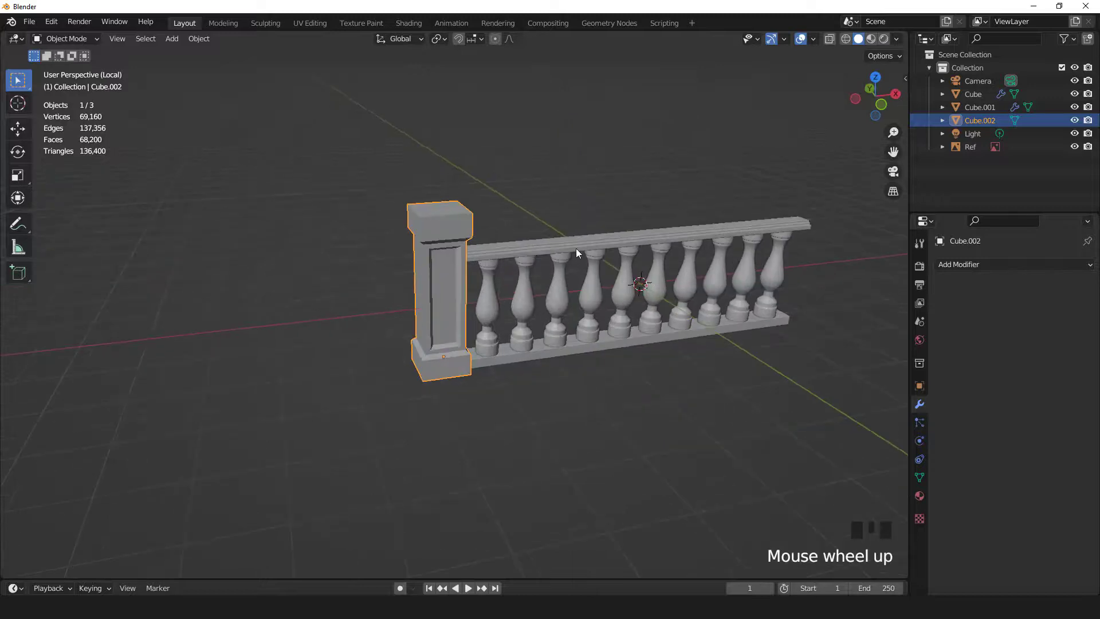
Apply all transforms to the end post and add a Mirror modifier on the X axis for the opposite post.
{"action": "key", "text": "ctrl+a"}
{"action": "left_click", "coordinate": [558, 264]}
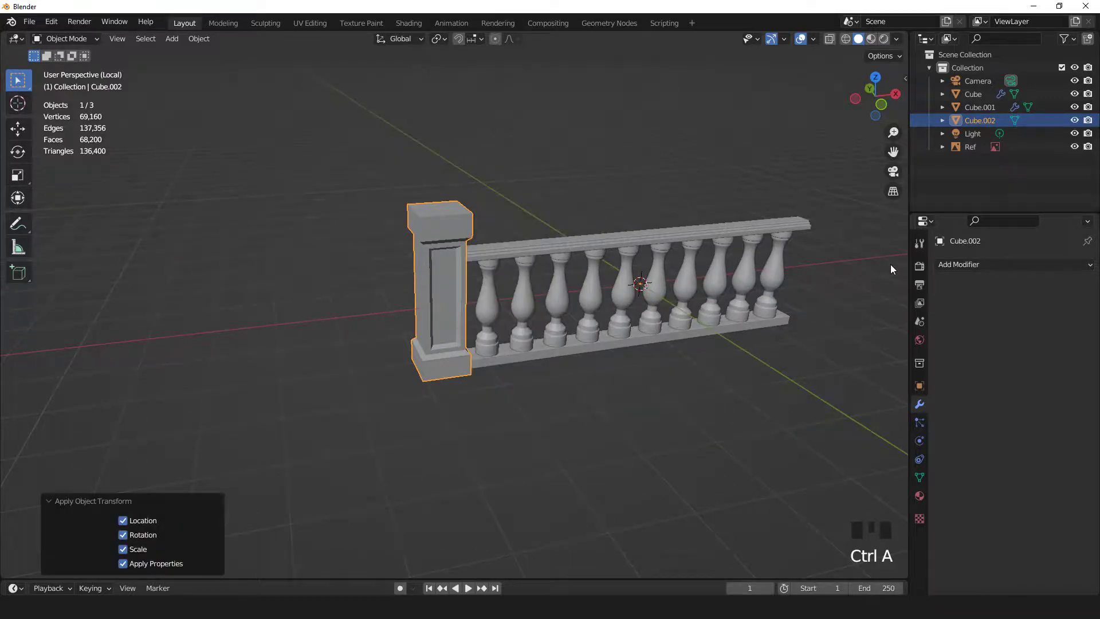
{"action": "left_click", "coordinate": [957, 264]}
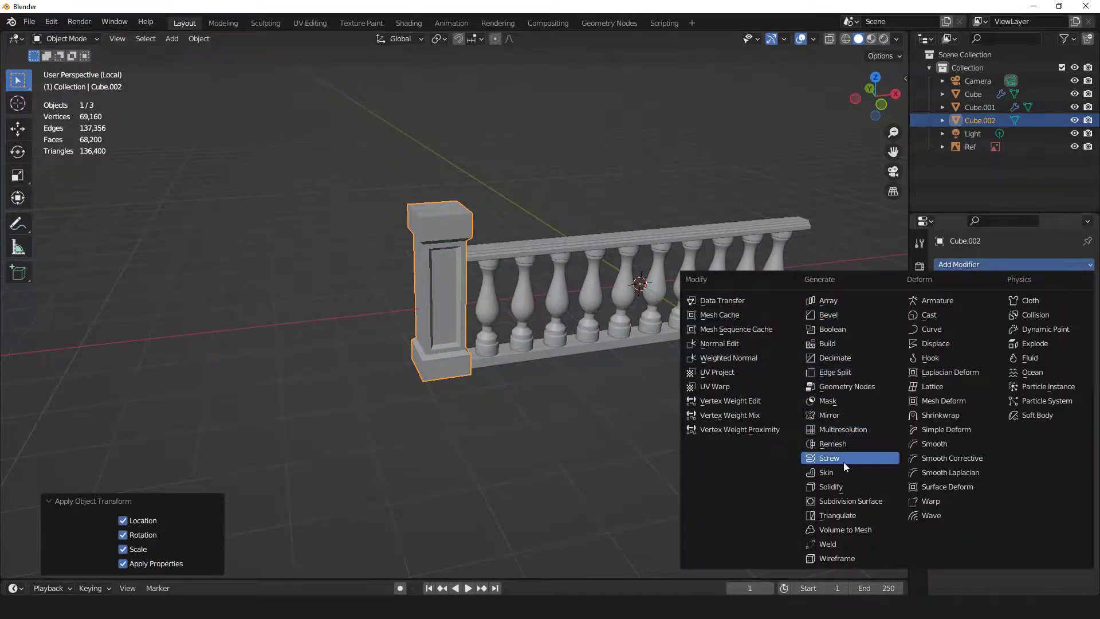
{"action": "left_click", "coordinate": [828, 416]}
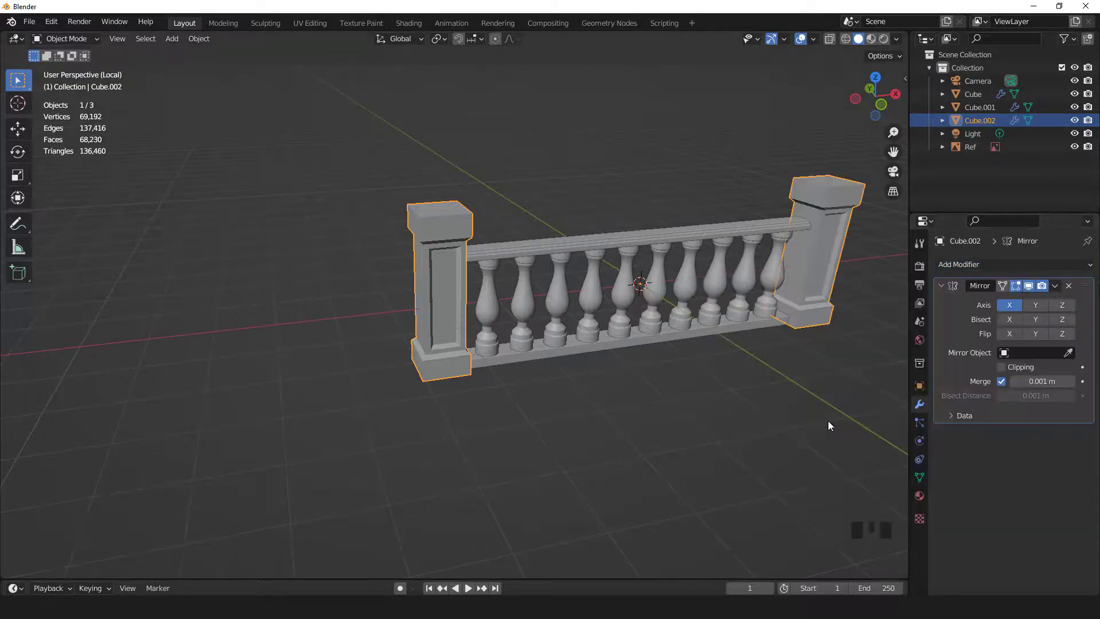
Examine the mirrored balustrade from the front and in perspective, briefly hiding the viewport overlays.
{"action": "key", "text": "KP_1"}
{"action": "scroll", "coordinate": [686, 353], "scroll_direction": "down", "scroll_amount": 4}
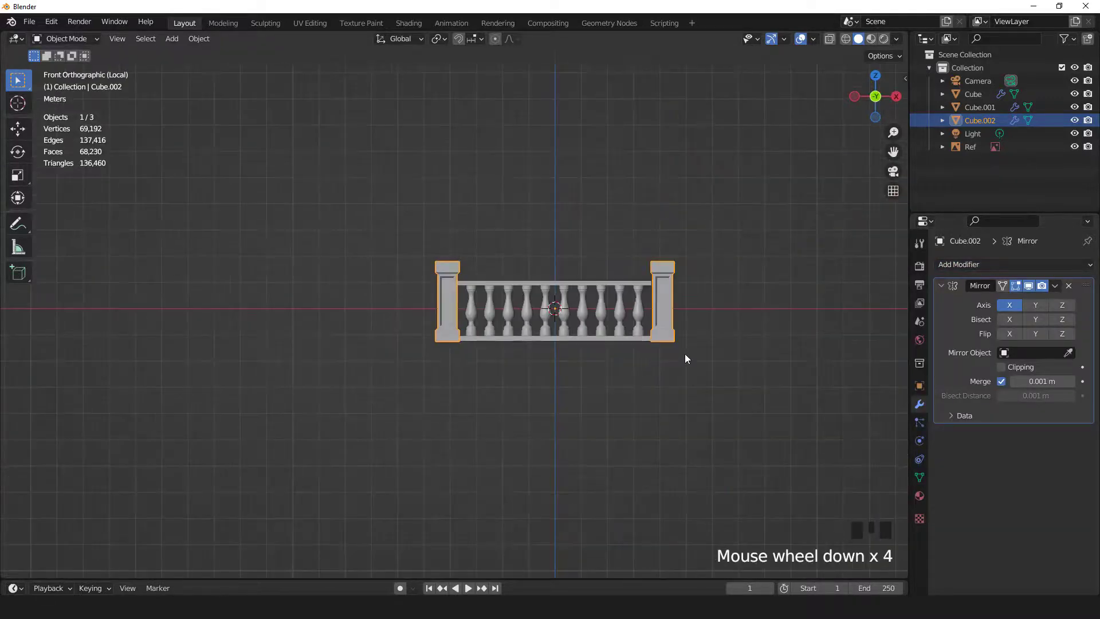
{"action": "scroll", "coordinate": [696, 350], "scroll_direction": "up", "scroll_amount": 2}
{"action": "middle_click_drag", "start_coordinate": [716, 322], "coordinate": [556, 318], "text": "shift"}
{"action": "scroll", "coordinate": [491, 284], "scroll_direction": "up", "scroll_amount": 2}
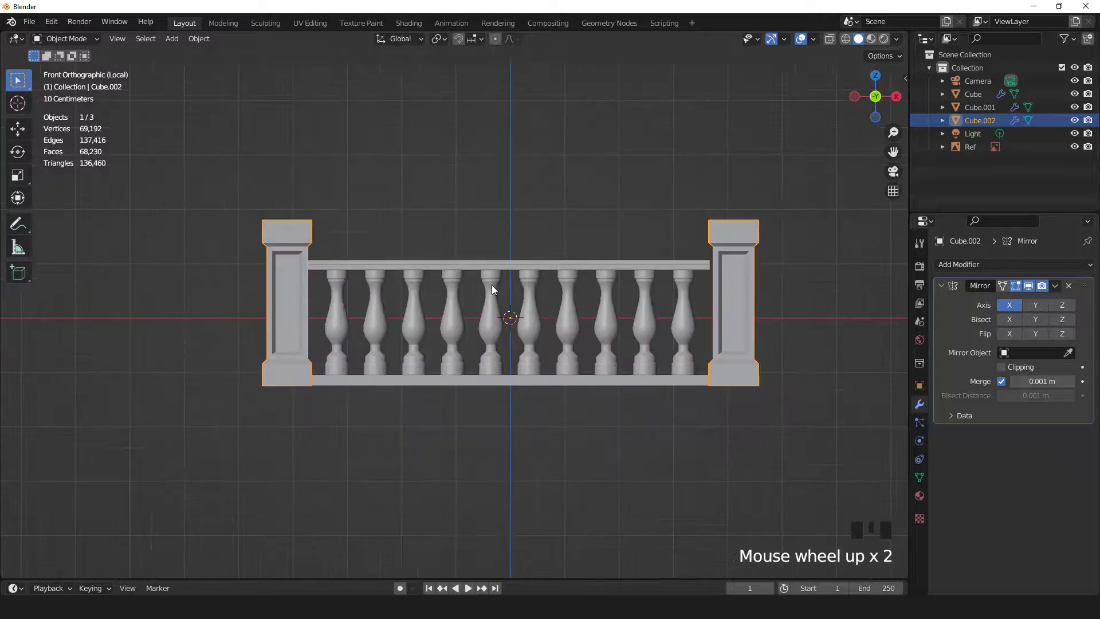
{"action": "middle_click_drag", "start_coordinate": [491, 284], "coordinate": [558, 321]}
{"action": "left_click", "coordinate": [801, 39]}
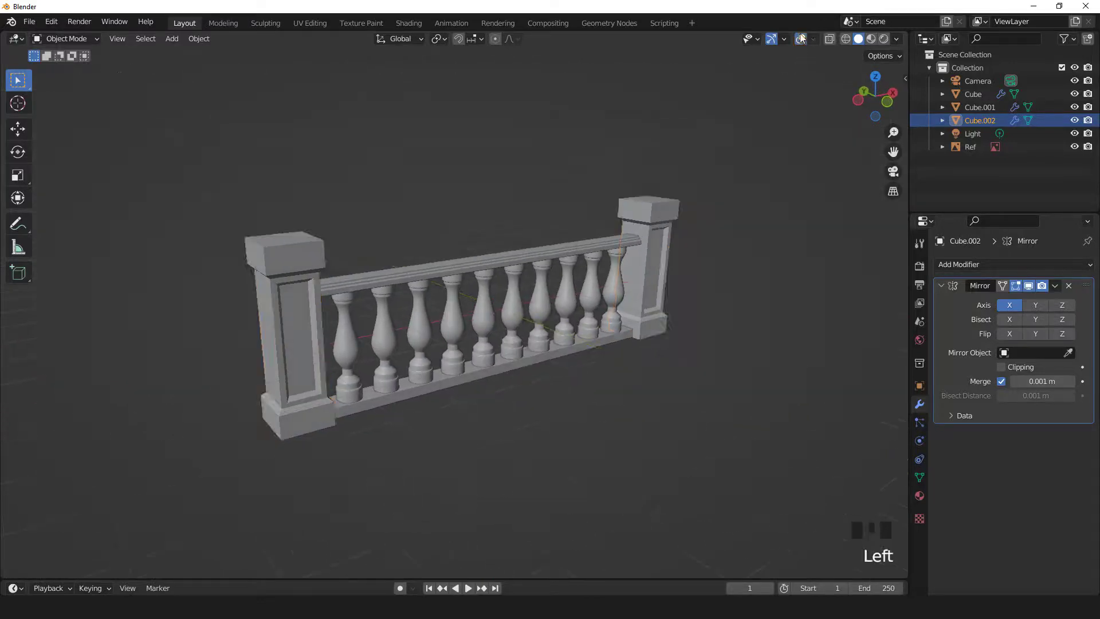
{"action": "left_click", "coordinate": [802, 39]}
Add a Bevel modifier to the posts with a 0.01 m amount and 4 segments.
{"action": "left_click", "coordinate": [941, 286]}
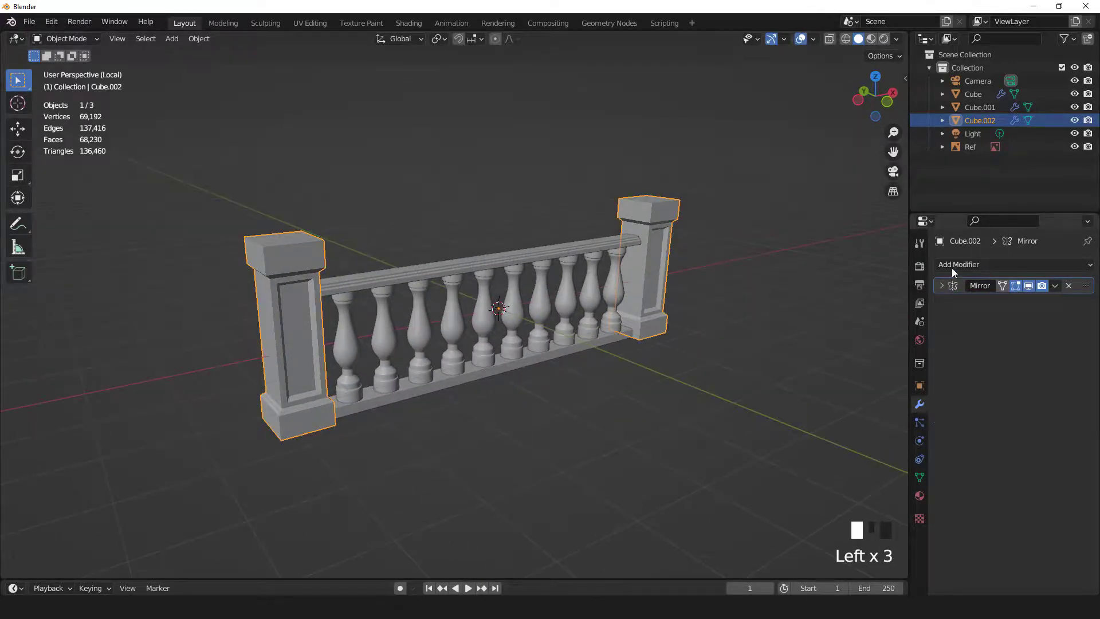
{"action": "left_click", "coordinate": [952, 265]}
{"action": "left_click", "coordinate": [839, 315]}
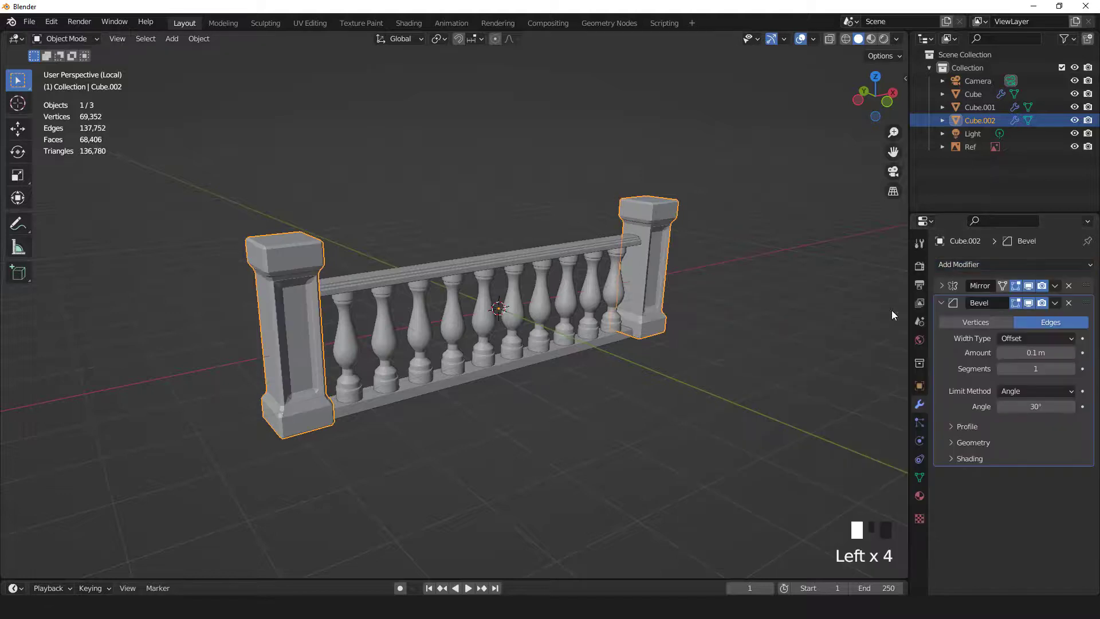
{"action": "left_click", "coordinate": [1071, 369]}
{"action": "left_click_drag", "start_coordinate": [1061, 353], "coordinate": [1048, 353]}
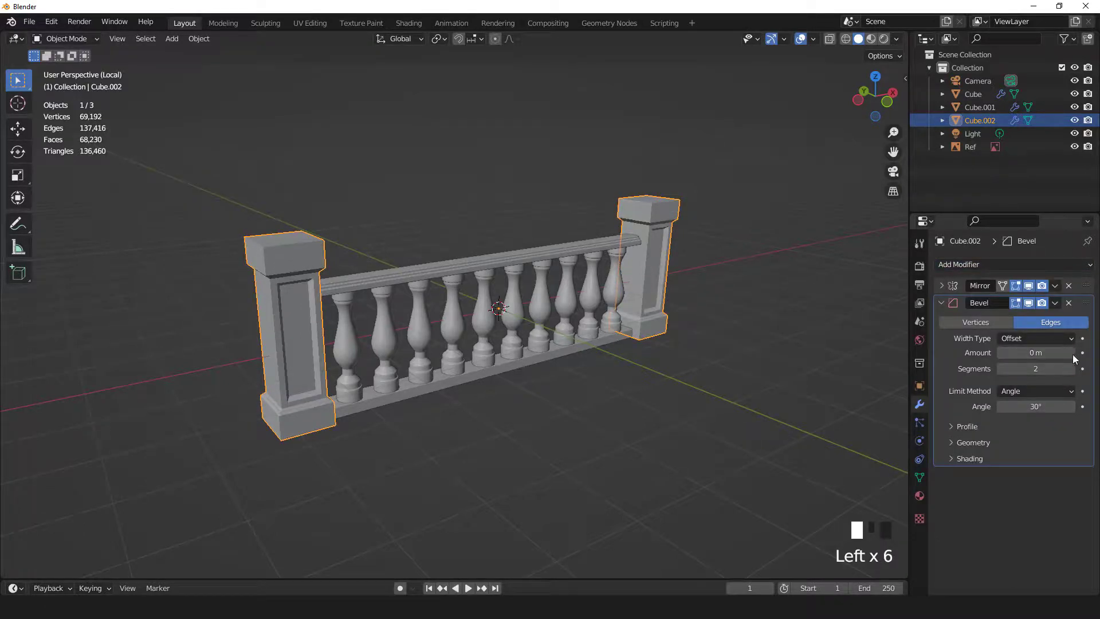
{"action": "left_click", "coordinate": [1071, 353]}
{"action": "left_click", "coordinate": [1071, 369]}
{"action": "left_click", "coordinate": [1071, 369]}
Check the posts' bevelled edges with the viewport overlays hidden, and show the overlays again.
{"action": "scroll", "coordinate": [611, 268], "scroll_direction": "down", "scroll_amount": 2}
{"action": "middle_click_drag", "start_coordinate": [611, 268], "coordinate": [752, 83]}
{"action": "scroll", "coordinate": [498, 252], "scroll_direction": "up", "scroll_amount": 2}
{"action": "left_click", "coordinate": [801, 39]}
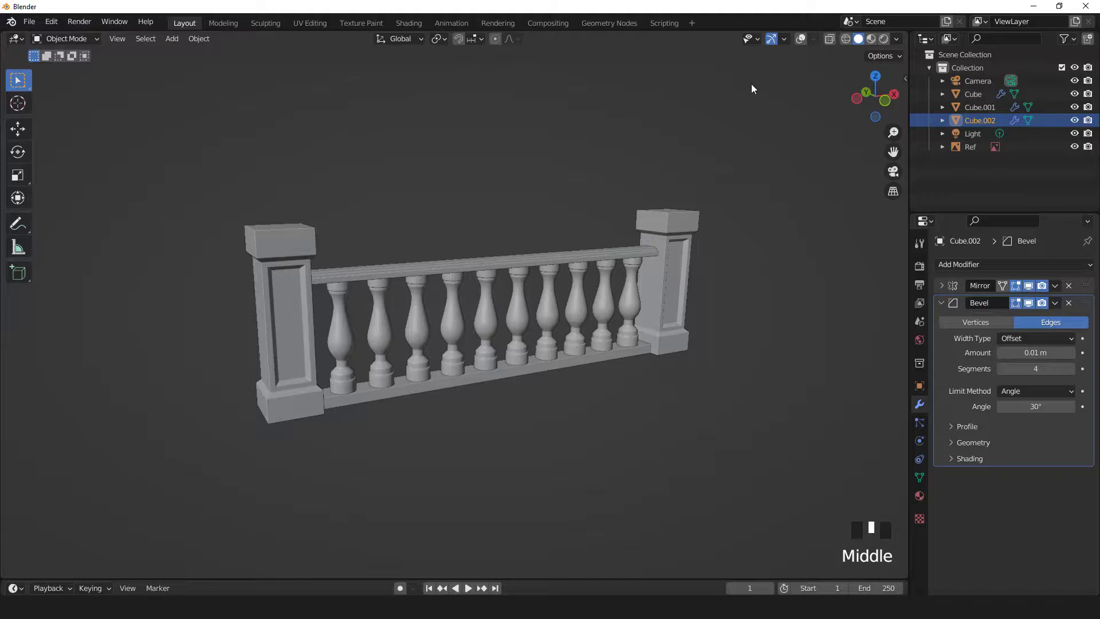
{"action": "left_click", "coordinate": [801, 38]}
{"action": "scroll", "coordinate": [668, 243], "scroll_direction": "up", "scroll_amount": 2}
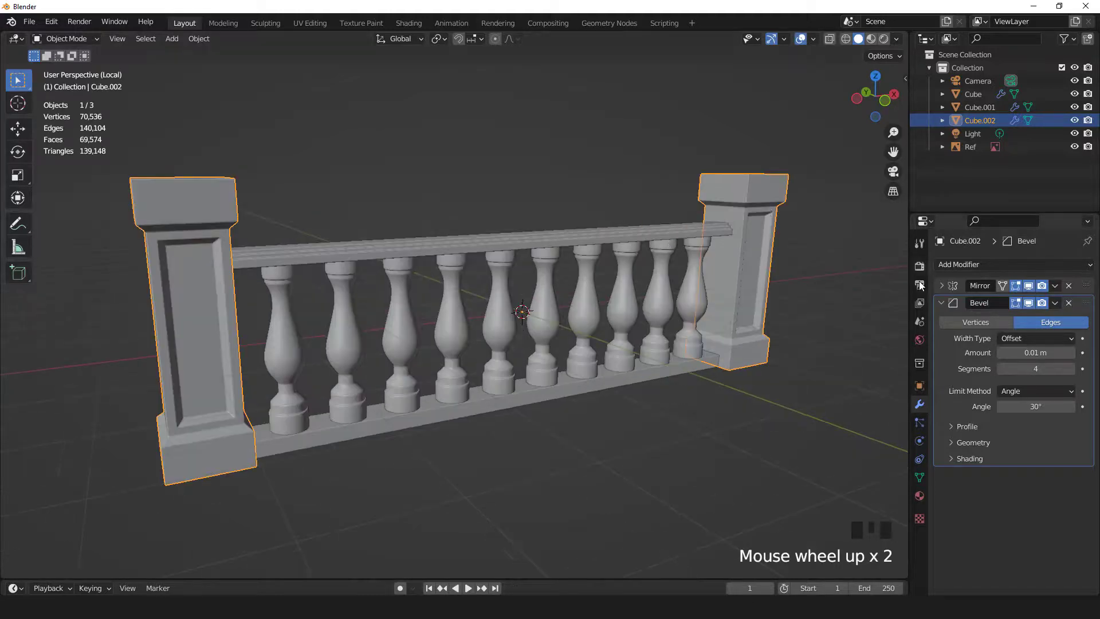
Switch the solid viewport shading from Studio to MatCap lighting.
{"action": "scroll", "coordinate": [736, 167], "scroll_direction": "down", "scroll_amount": 1}
{"action": "left_click", "coordinate": [897, 39]}
{"action": "left_click", "coordinate": [885, 133]}
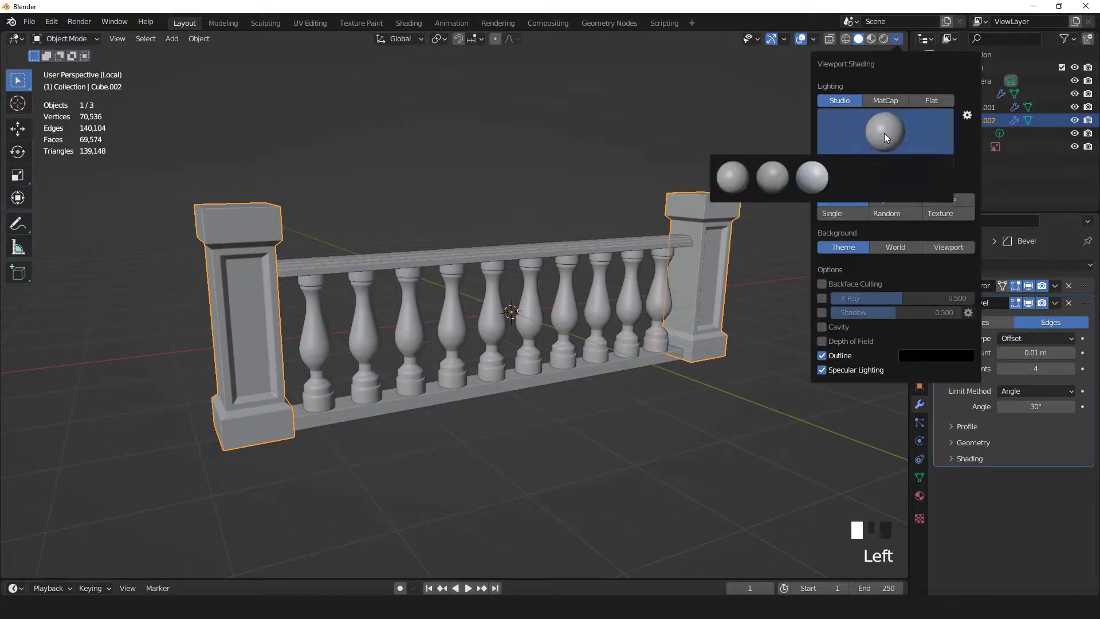
{"action": "left_click", "coordinate": [886, 100]}
Try the bluish-grey metallic, multicoloured normal and glossy light grey matcaps on the balustrade.
{"action": "left_click", "coordinate": [887, 133]}
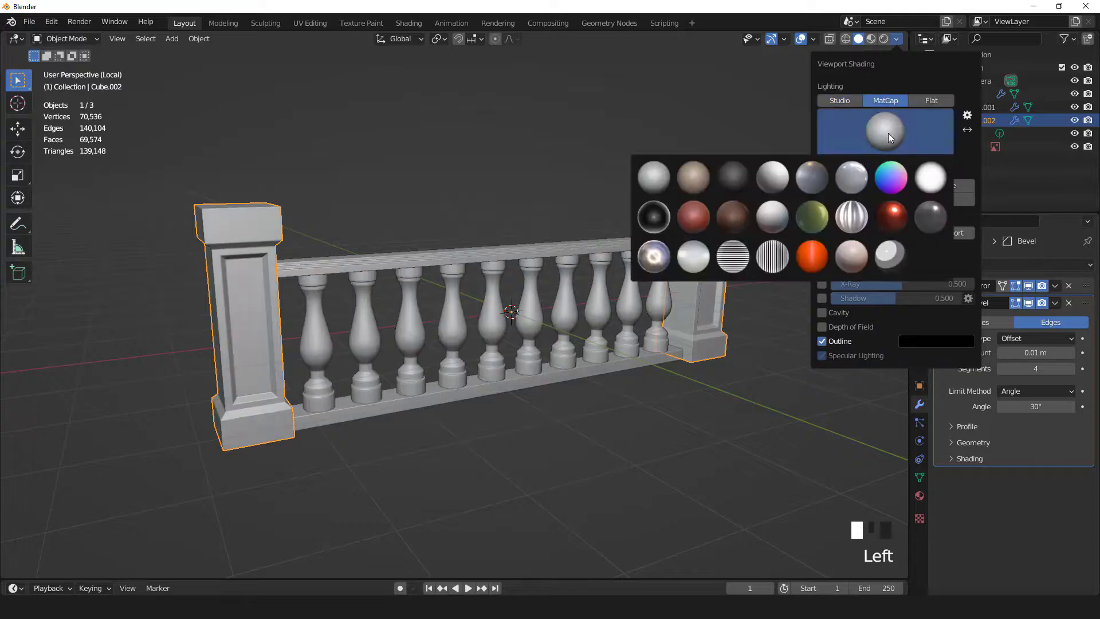
{"action": "left_click", "coordinate": [815, 173]}
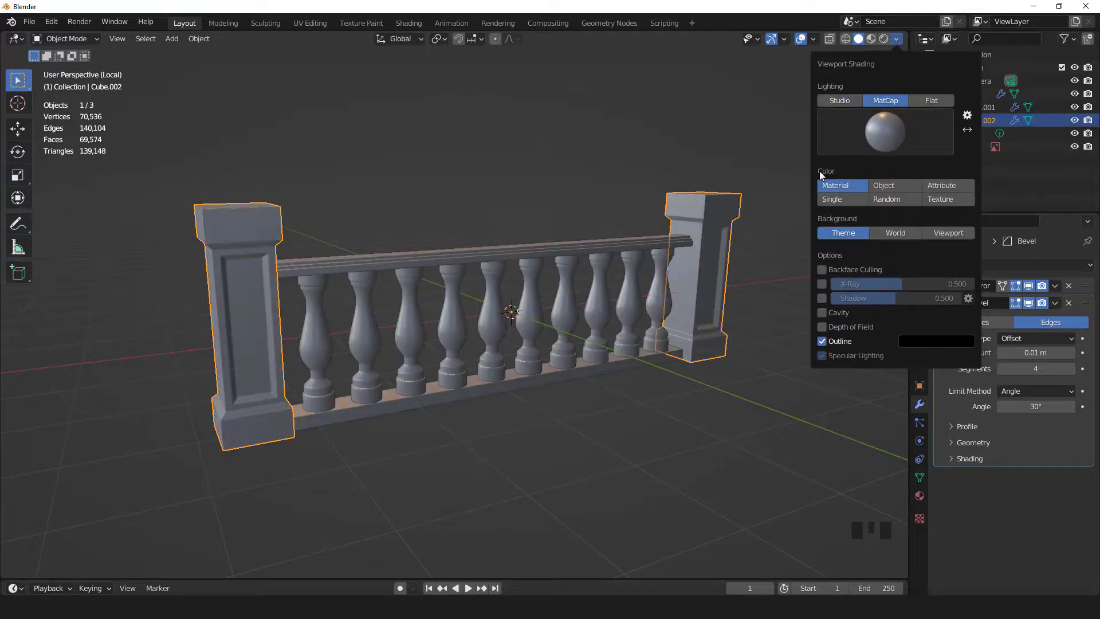
{"action": "left_click", "coordinate": [878, 137]}
{"action": "left_click", "coordinate": [892, 174]}
{"action": "left_click", "coordinate": [884, 131]}
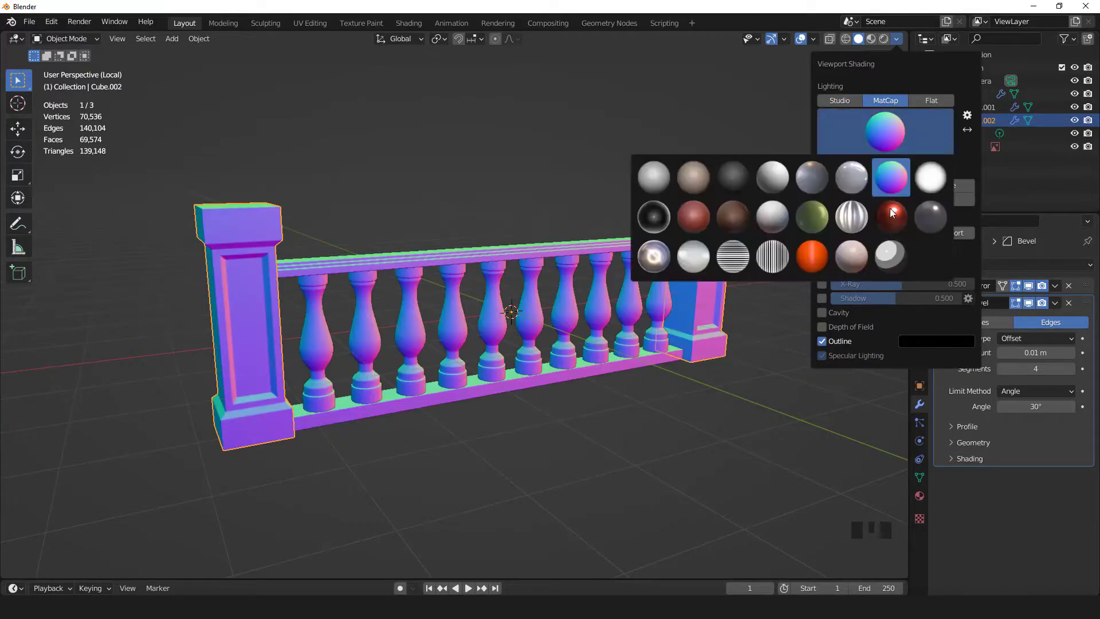
{"action": "left_click", "coordinate": [851, 177]}
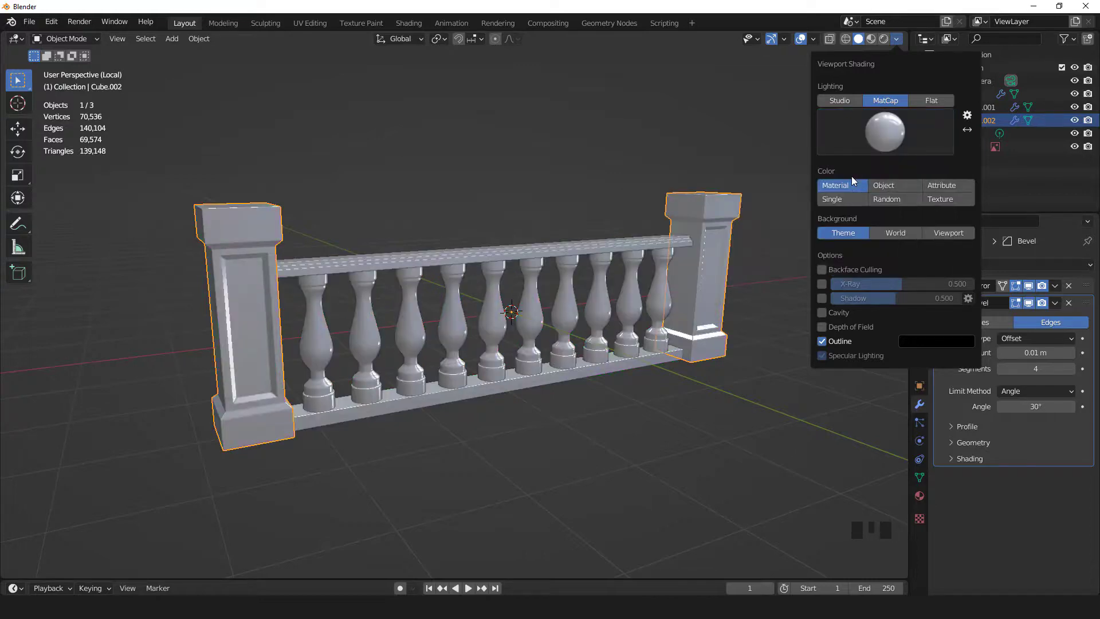
Hide the viewport overlays and apply the pale pinkish-beige matcap to the balustrade.
{"action": "left_click", "coordinate": [799, 39]}
{"action": "middle_click_drag", "start_coordinate": [661, 227], "coordinate": [740, 215]}
{"action": "left_click", "coordinate": [896, 40]}
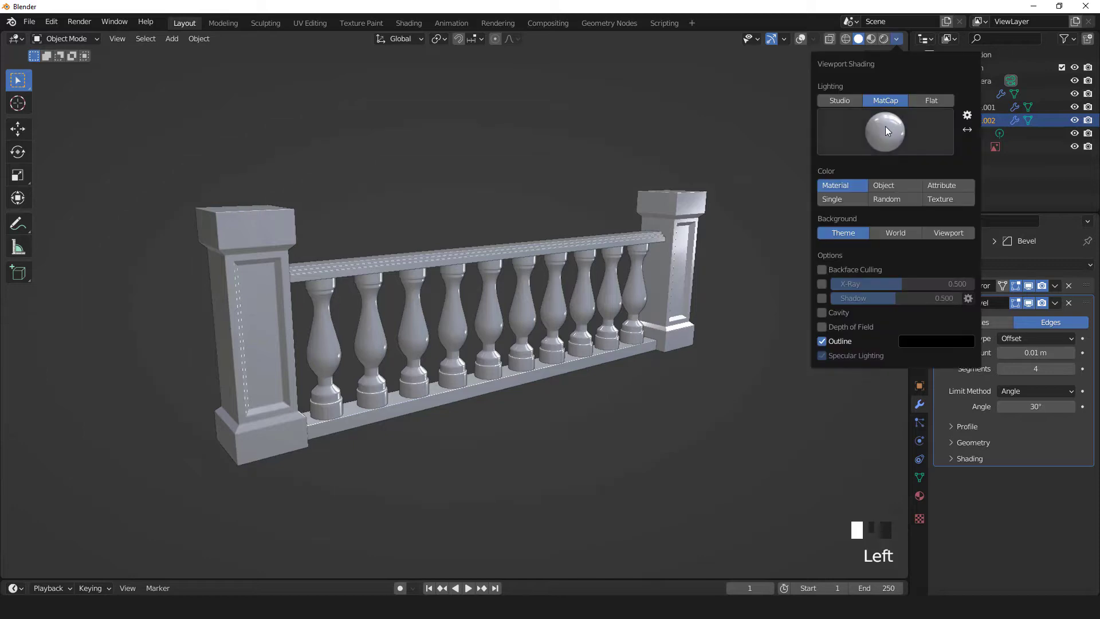
{"action": "left_click", "coordinate": [885, 127]}
{"action": "left_click", "coordinate": [849, 246]}
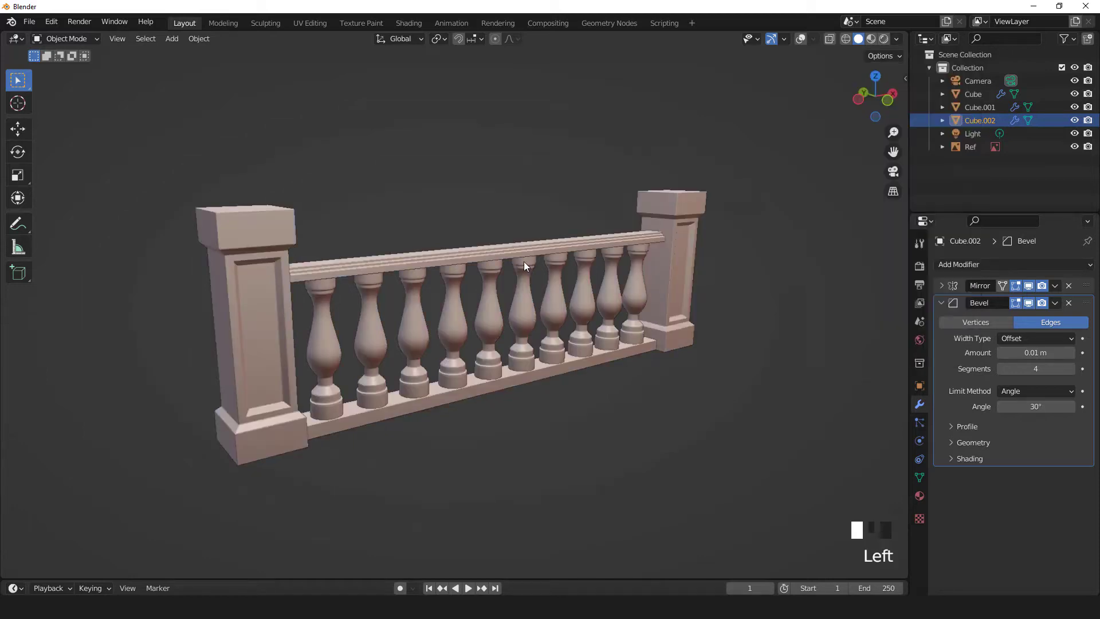